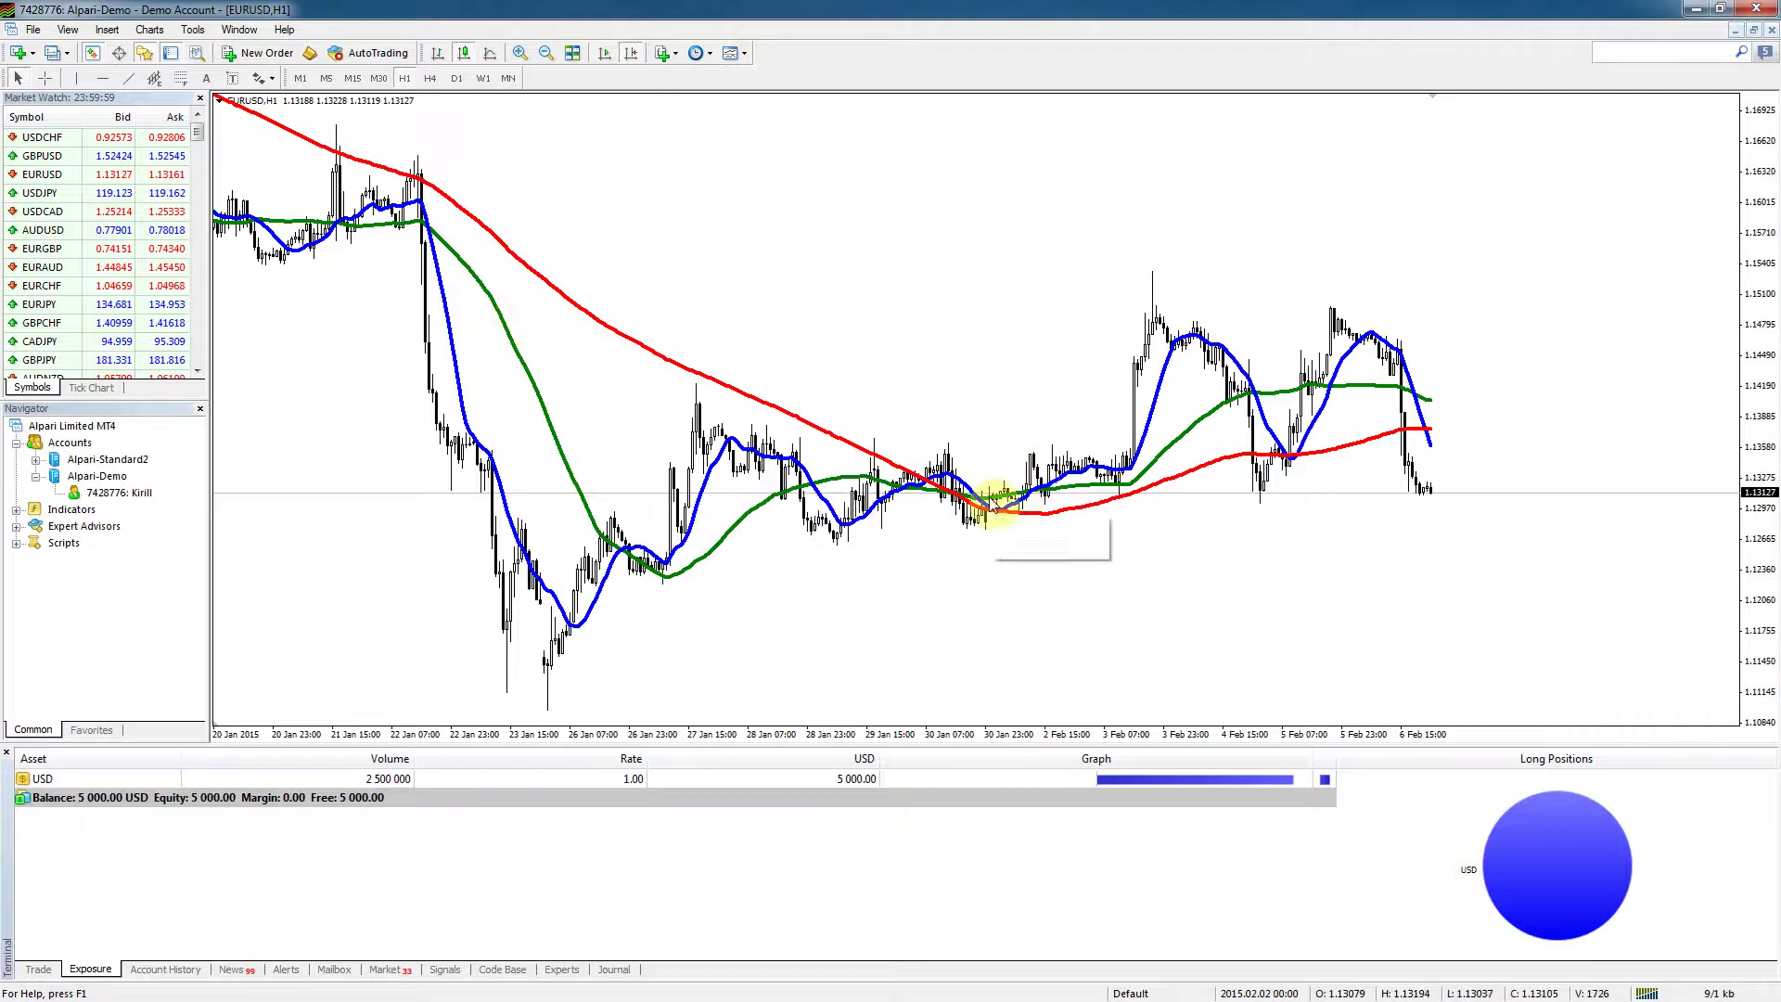
Open a new chart window for GBPUSD from Market Watch
{"action": "mouse_move", "coordinate": [990, 506]}
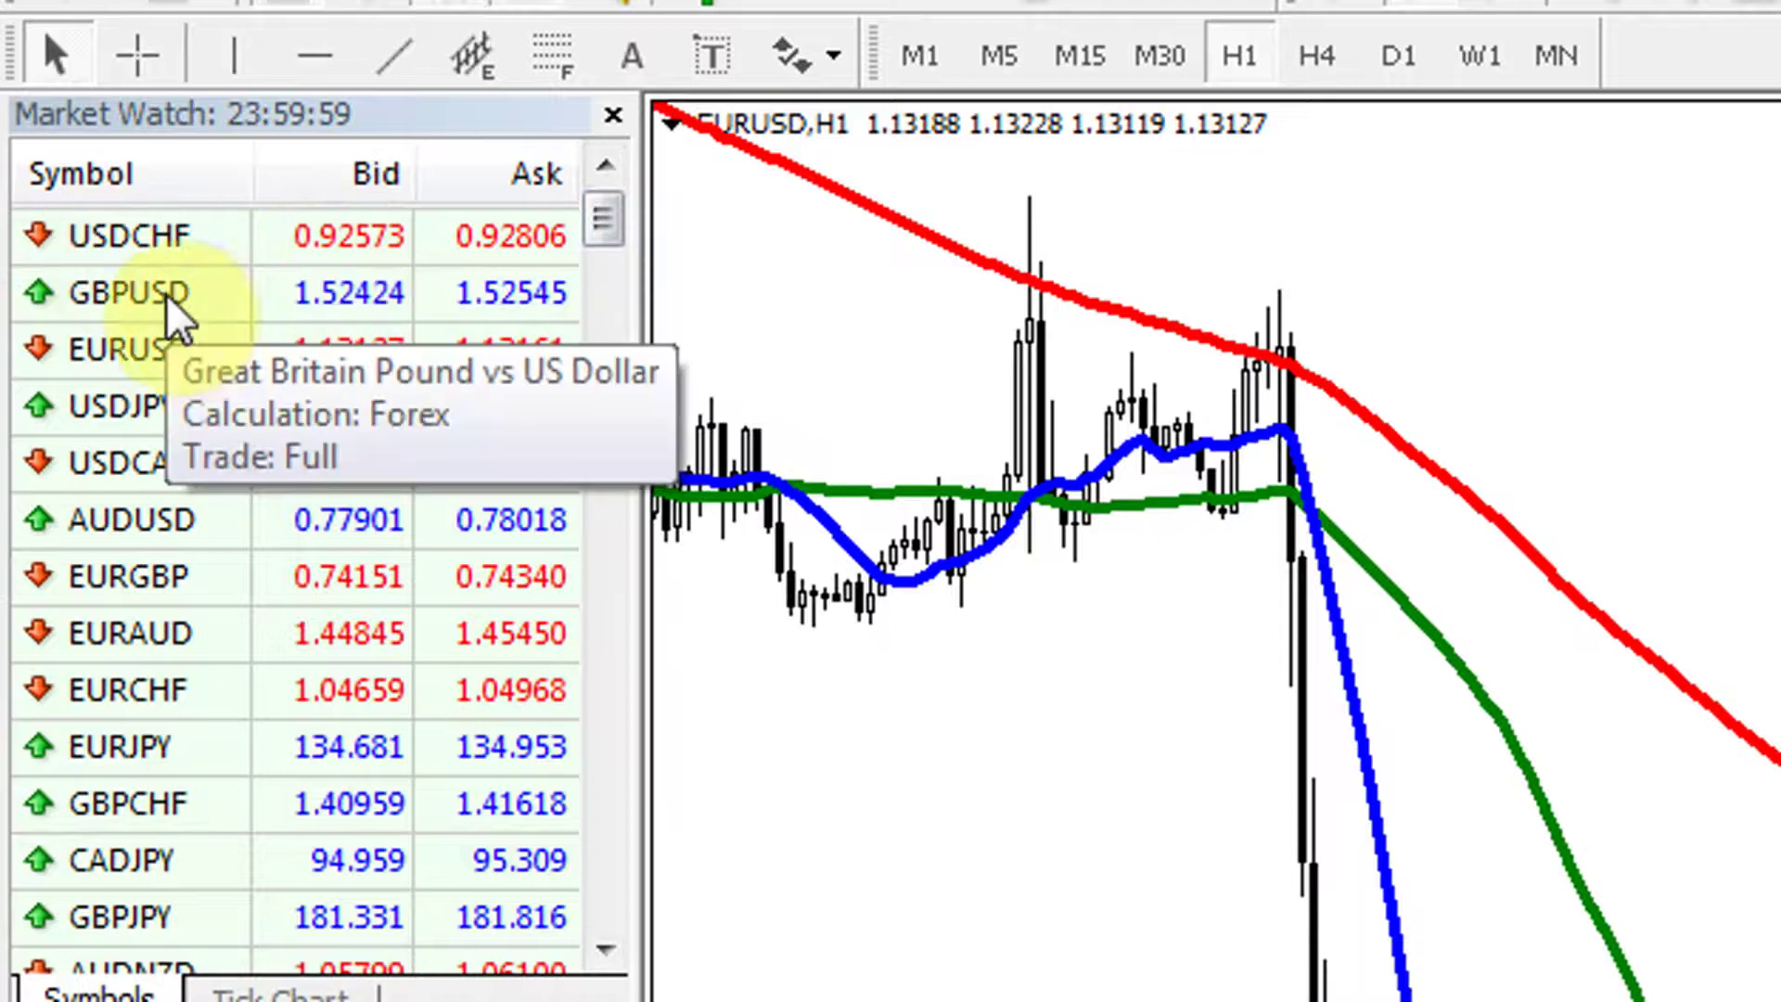
{"action": "left_click", "coordinate": [190, 297]}
{"action": "right_click", "coordinate": [191, 299]}
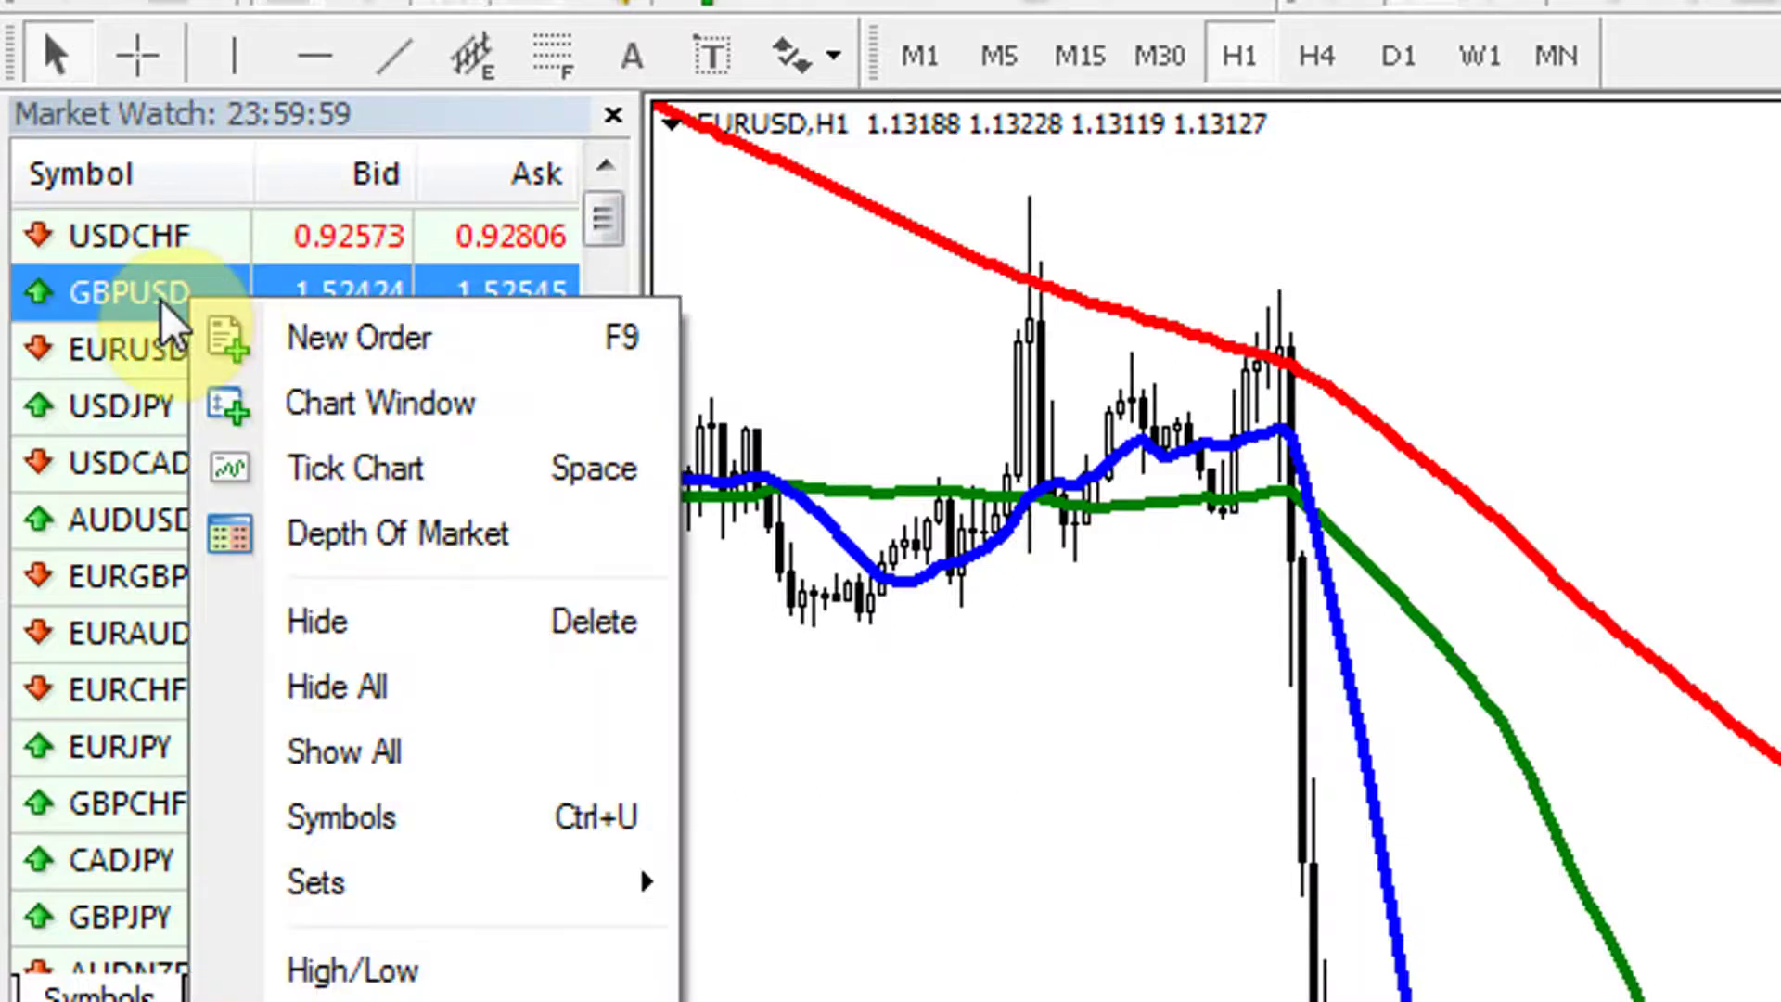
{"action": "left_click", "coordinate": [342, 402]}
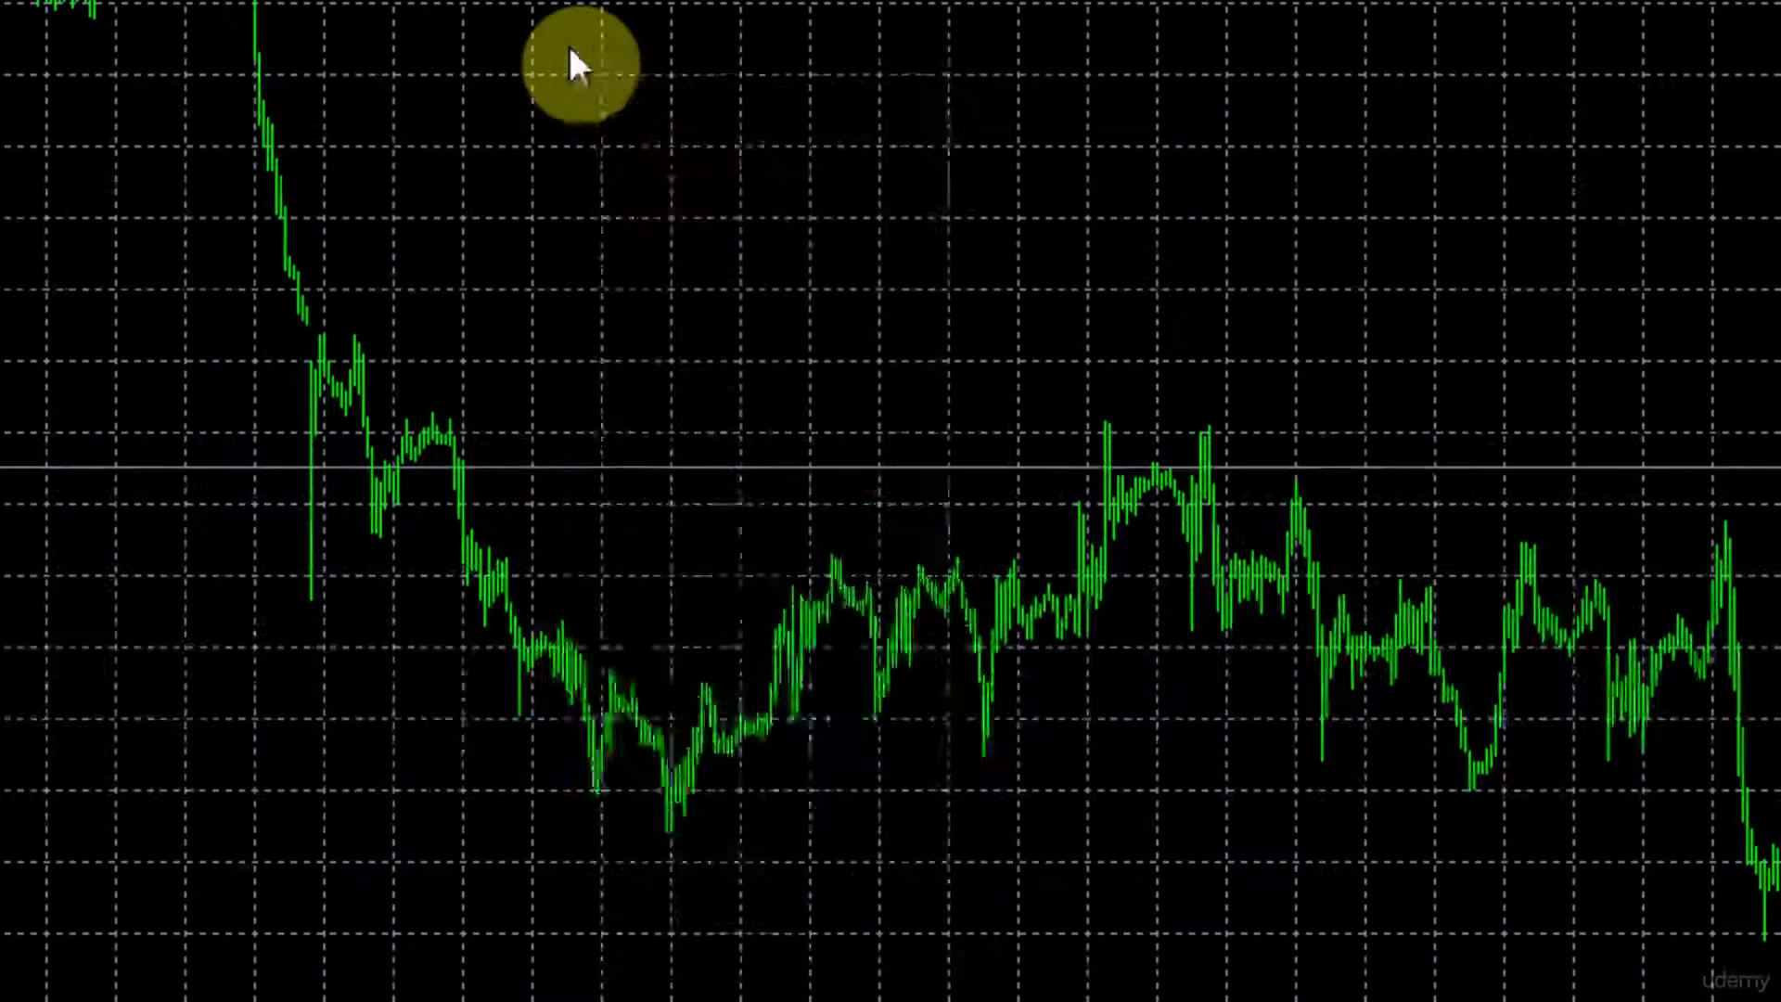
Set the GBPUSD chart's colour scheme to Black On White in its Properties
{"action": "right_click", "coordinate": [738, 288]}
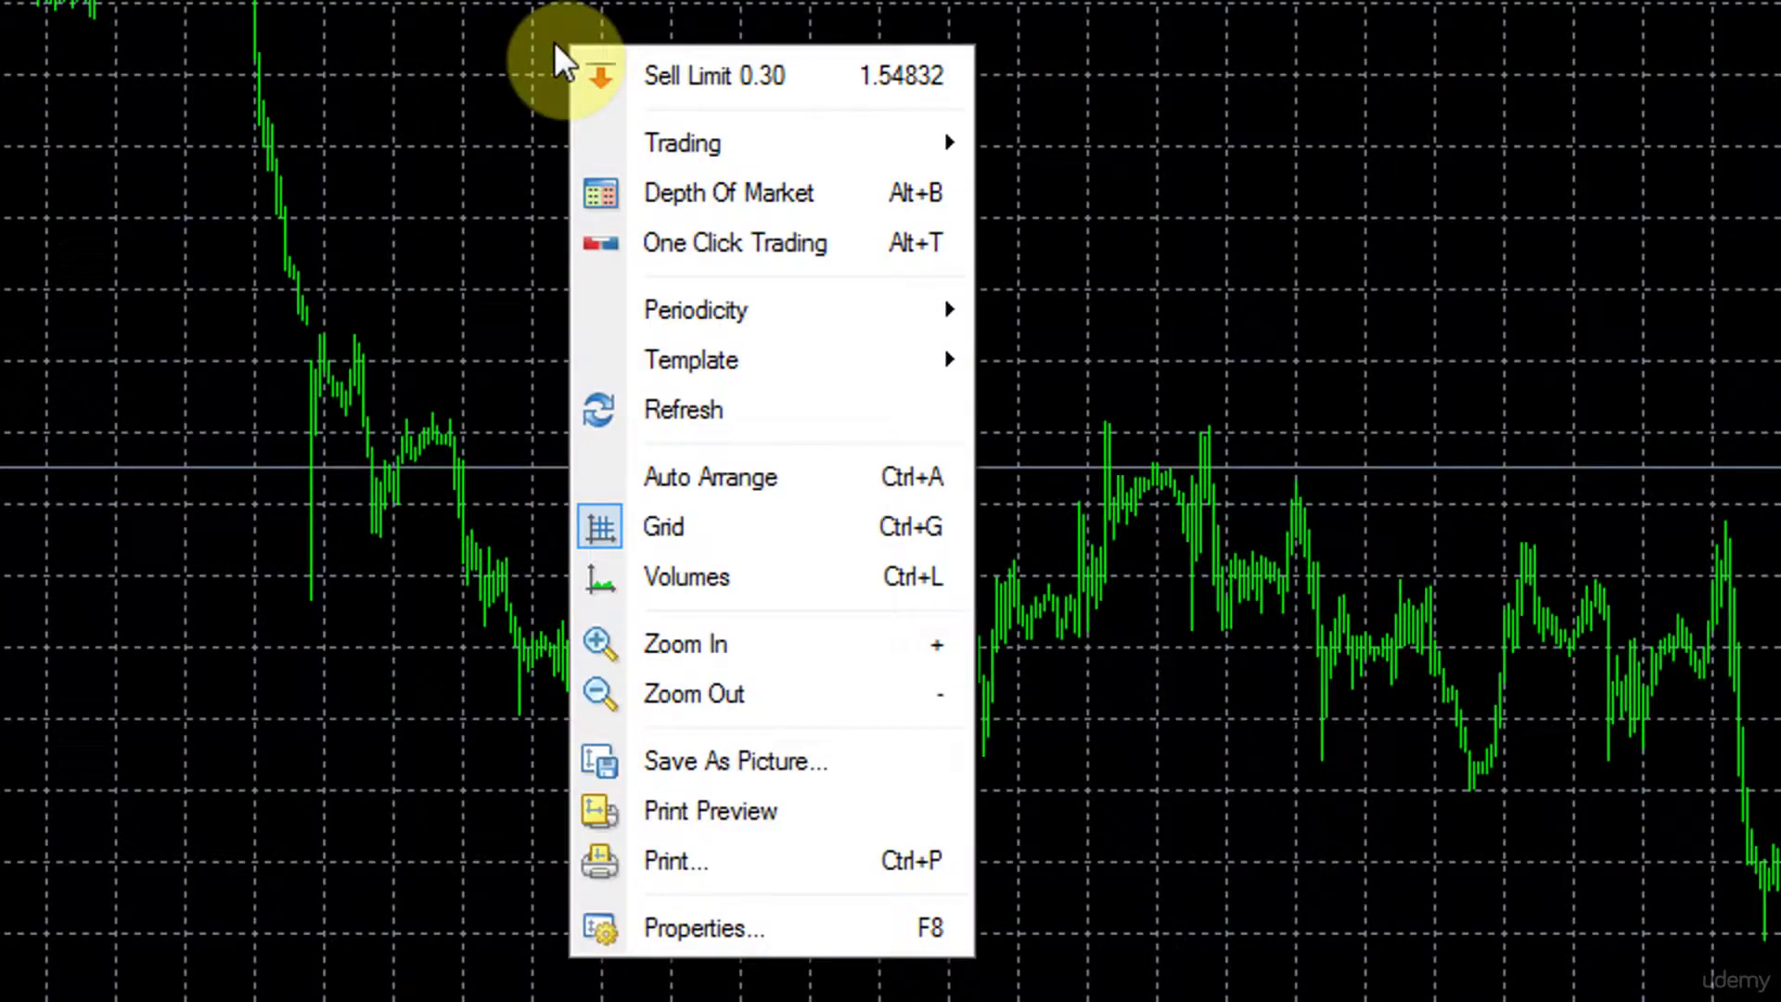
{"action": "left_click", "coordinate": [714, 925]}
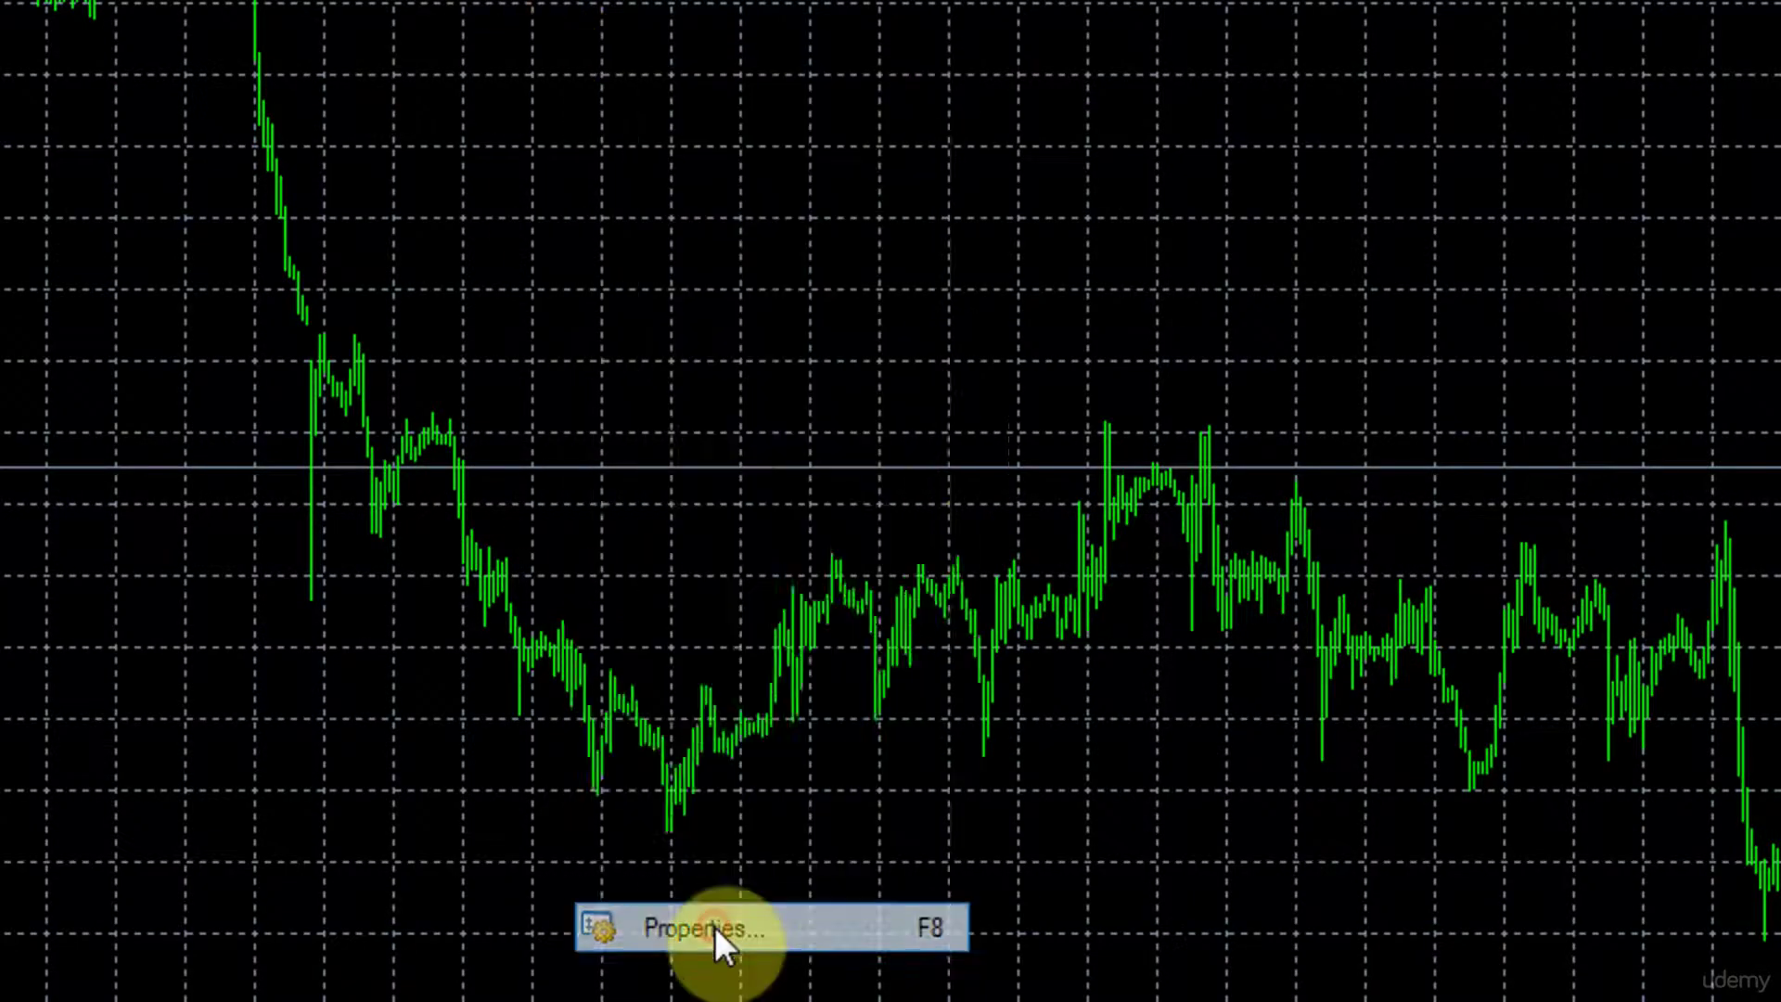
{"action": "left_click", "coordinate": [829, 281]}
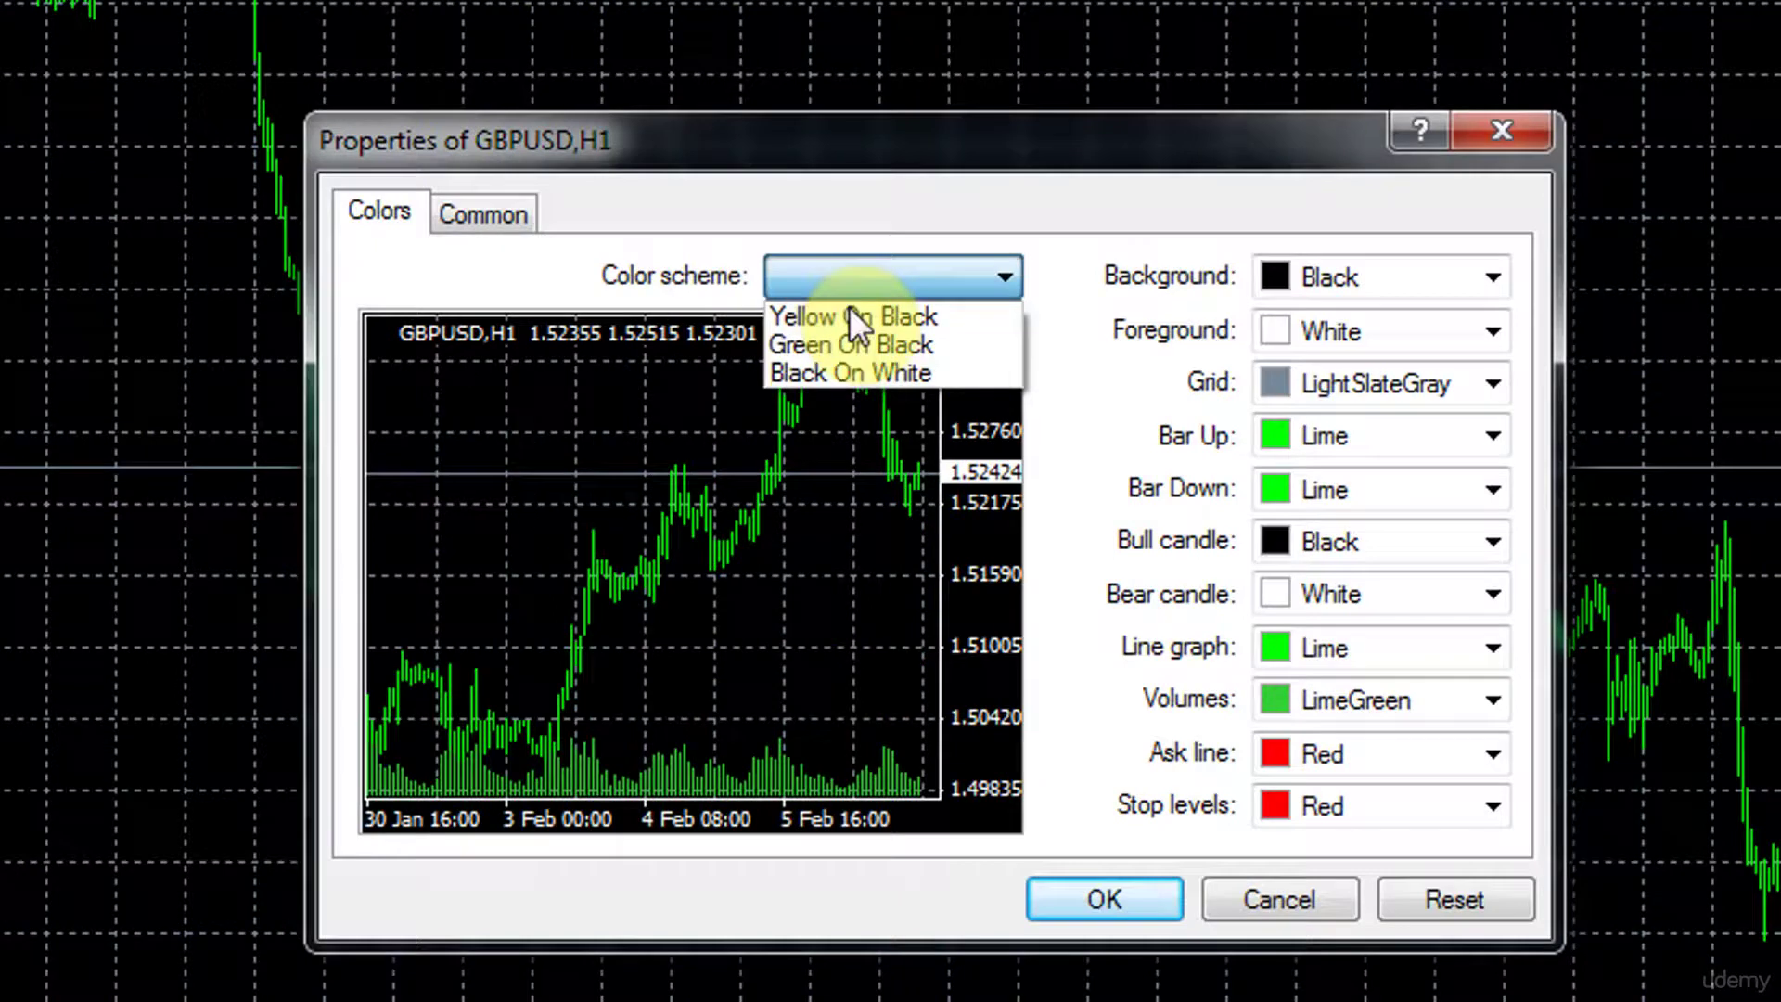
{"action": "left_click", "coordinate": [883, 371]}
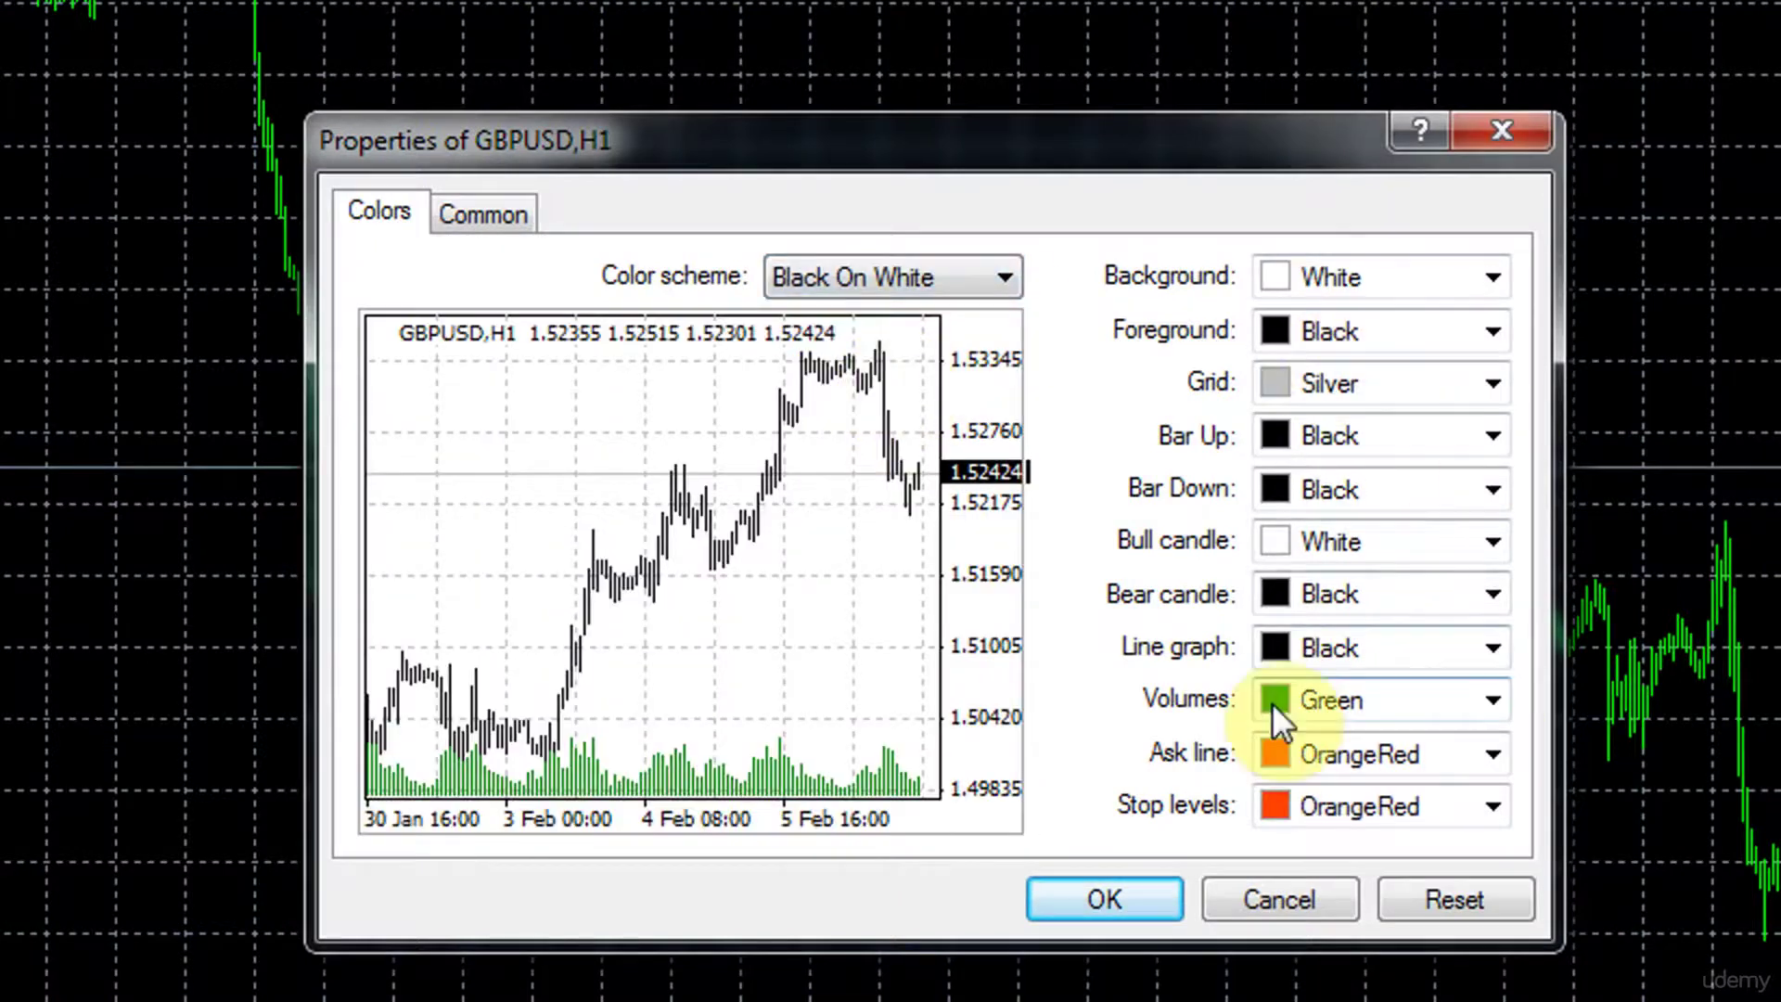
{"action": "left_click", "coordinate": [1102, 880]}
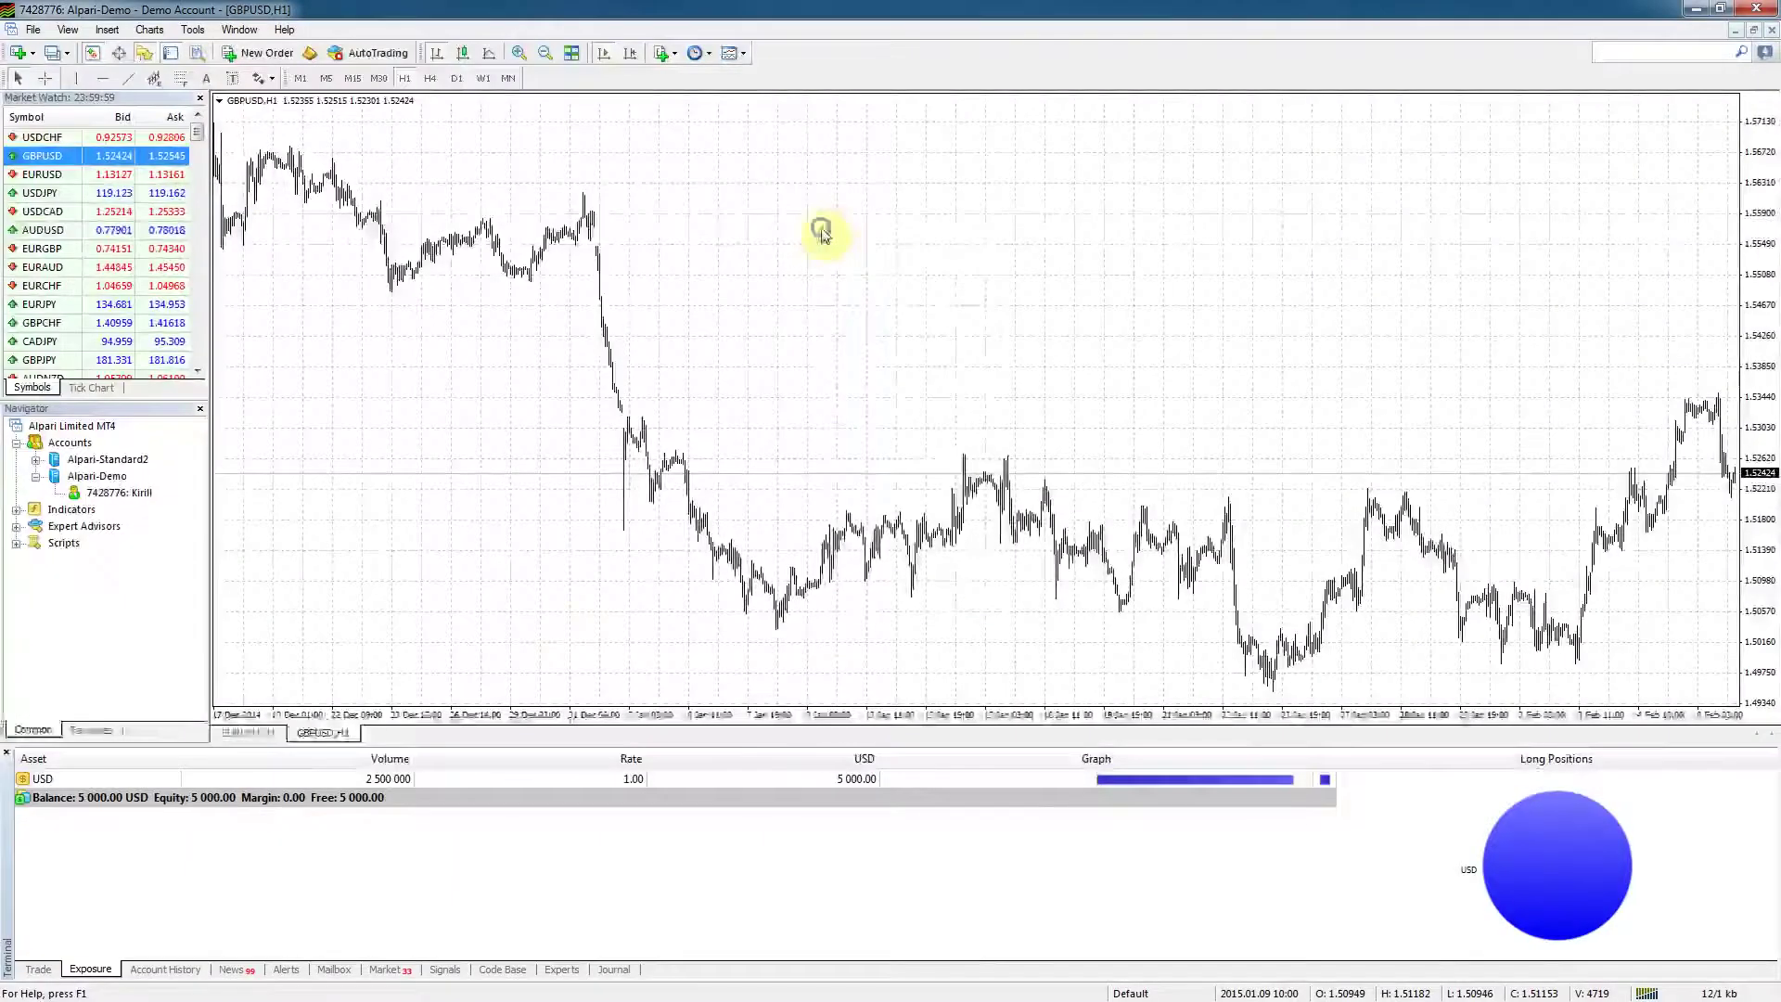
Turn off Show grid on the Common page of the GBPUSD chart properties
{"action": "right_click", "coordinate": [822, 232]}
{"action": "left_click", "coordinate": [883, 608]}
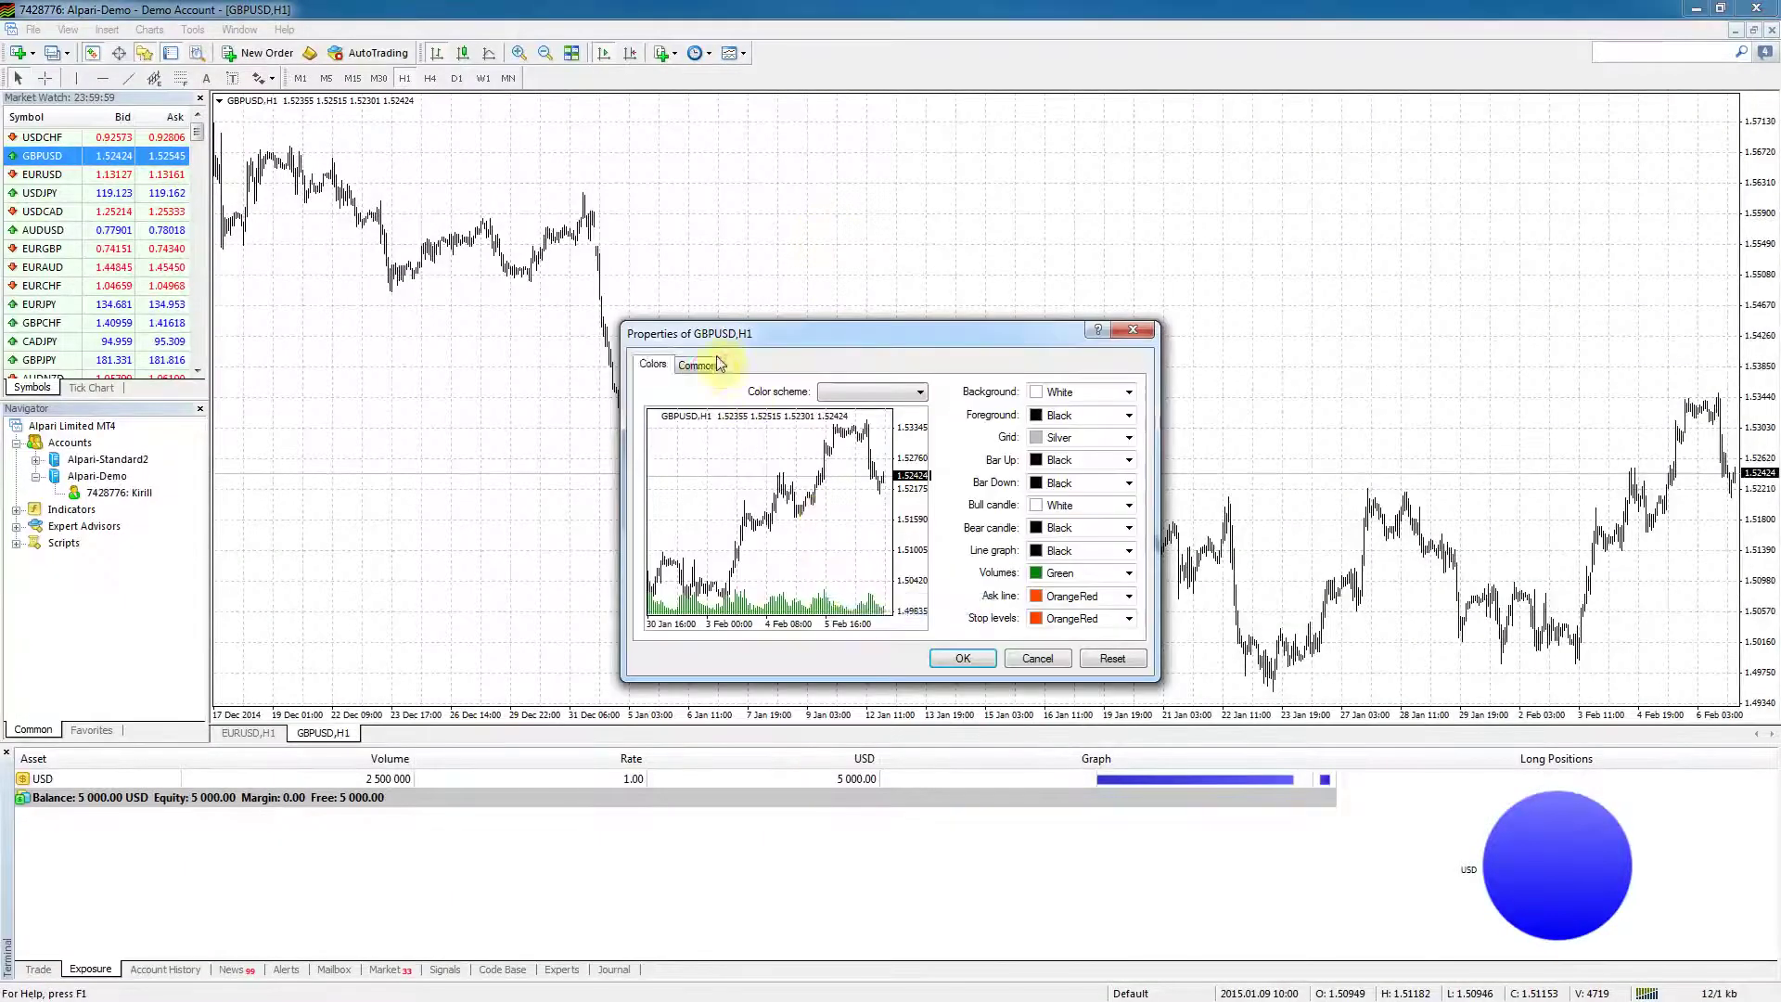
{"action": "left_click", "coordinate": [699, 367]}
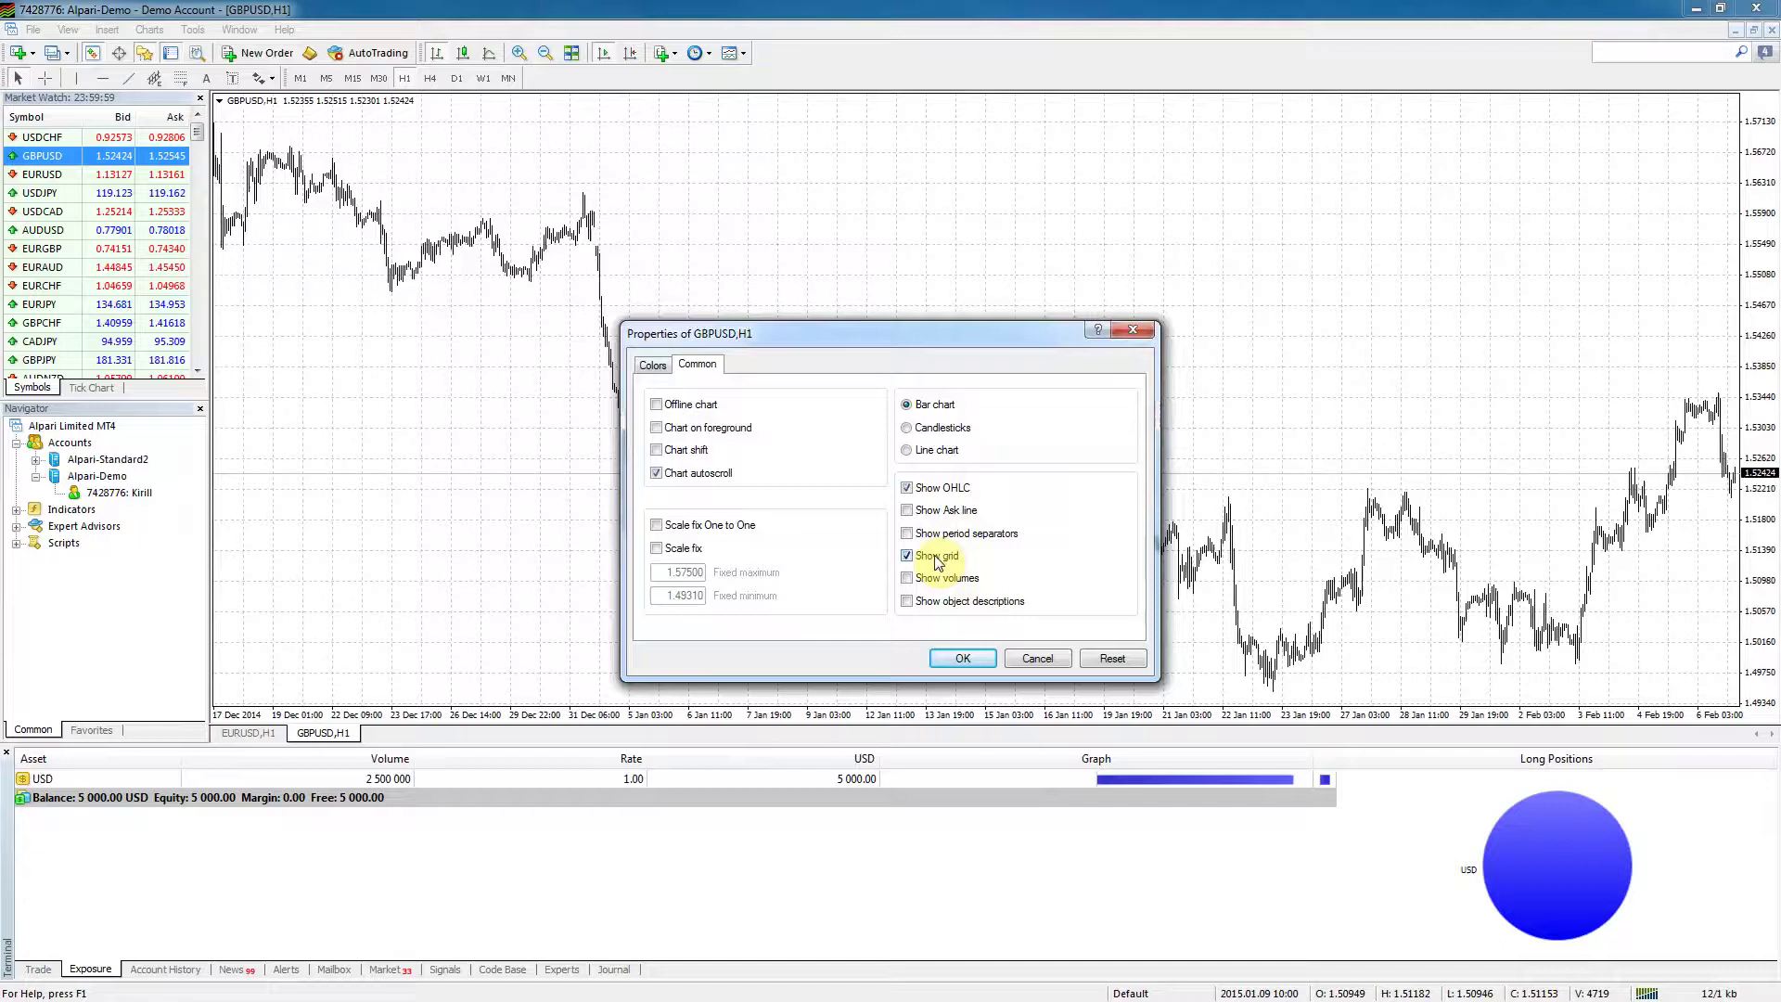
{"action": "left_click", "coordinate": [962, 657]}
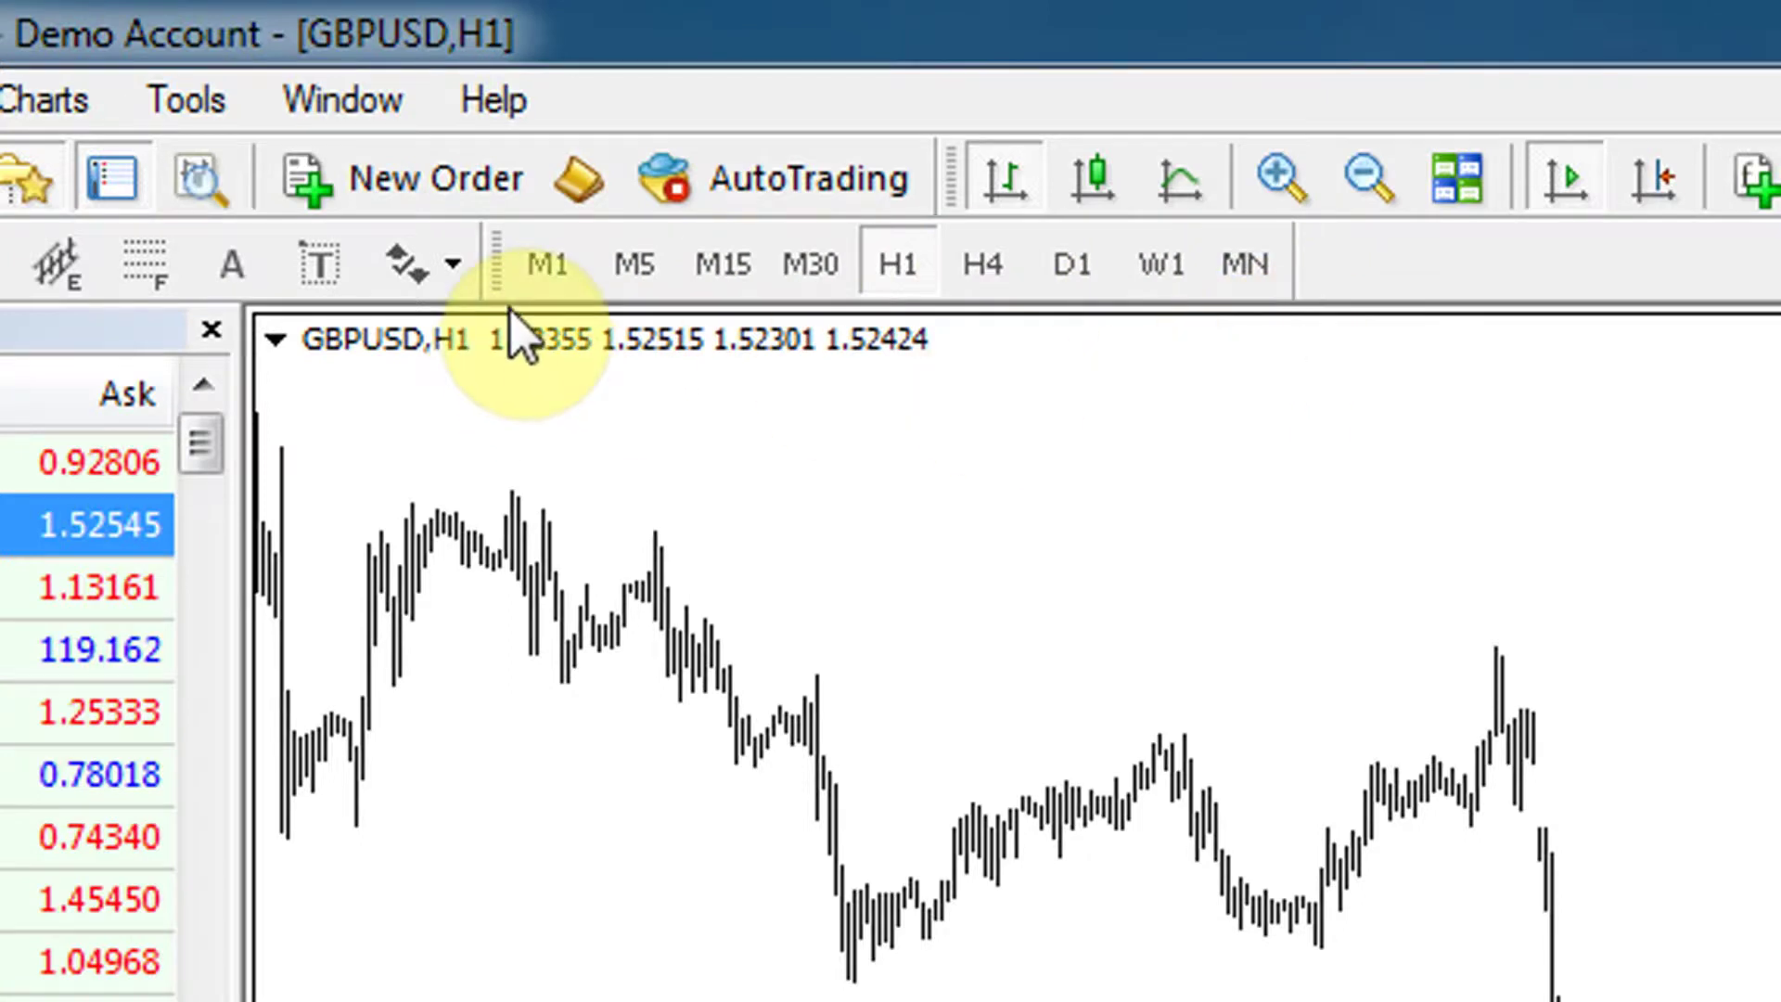
Step the chart through M1, M5, M15, M30 and D1, ending on W1 weekly bars
{"action": "left_click", "coordinate": [543, 278]}
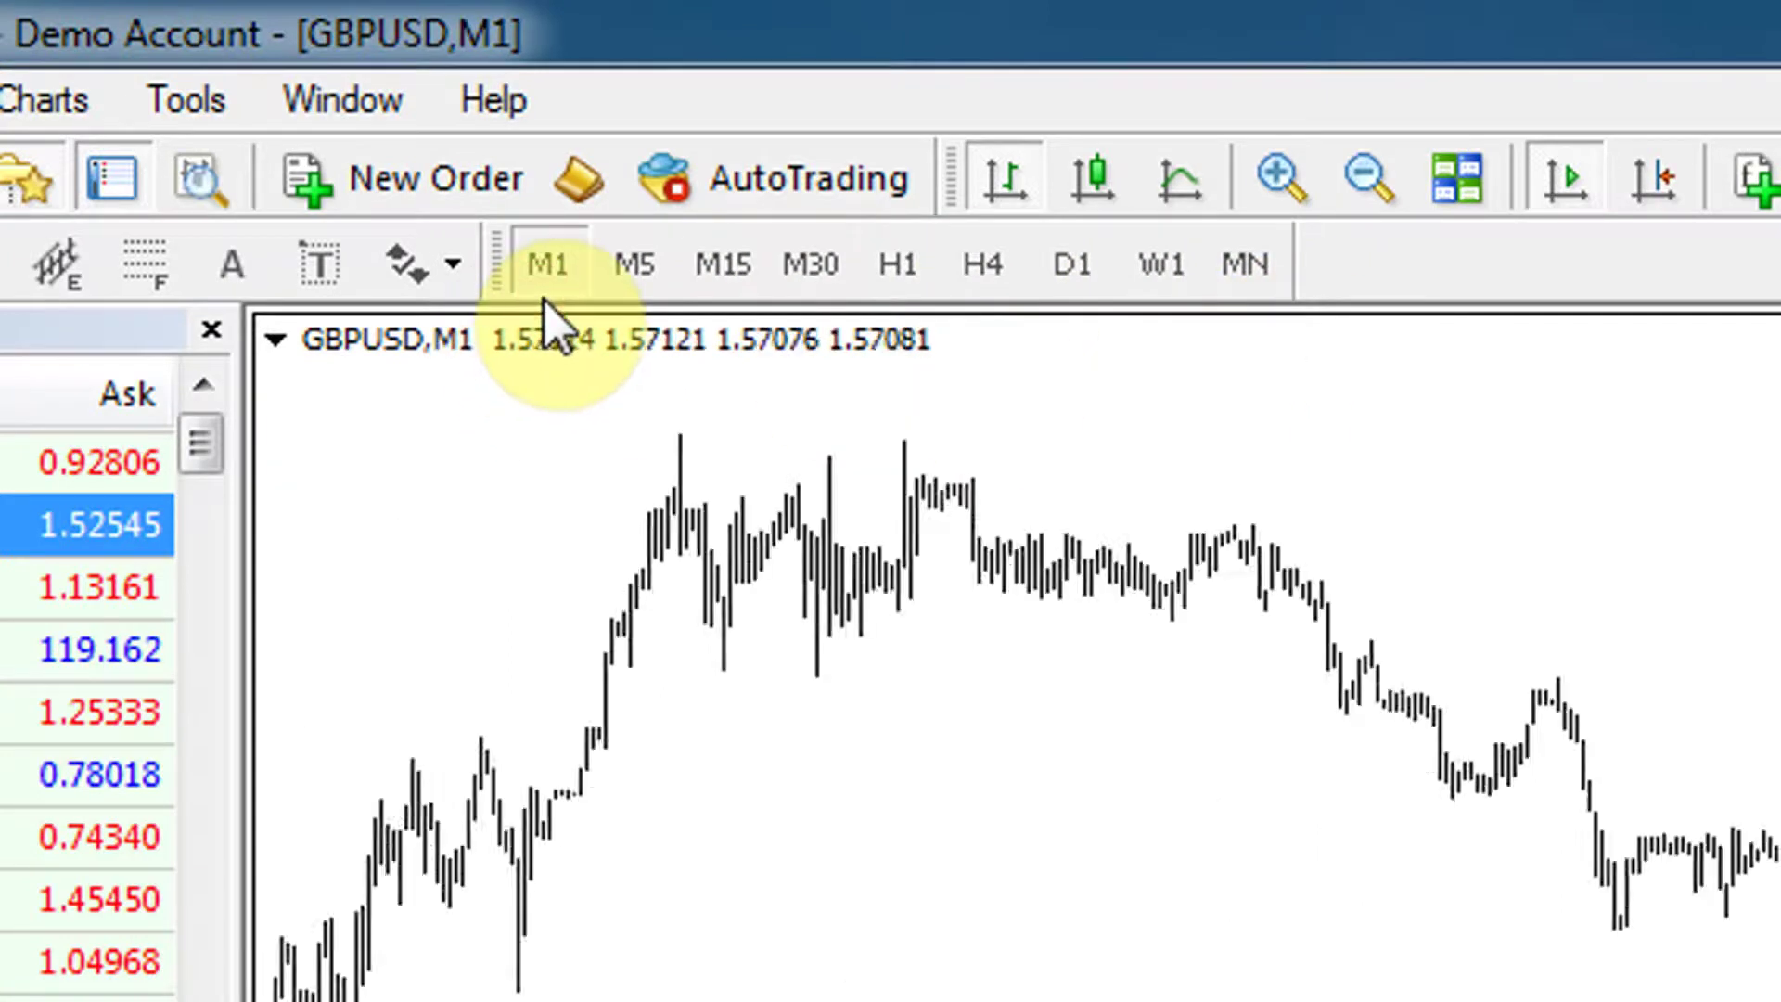
{"action": "left_click", "coordinate": [636, 287]}
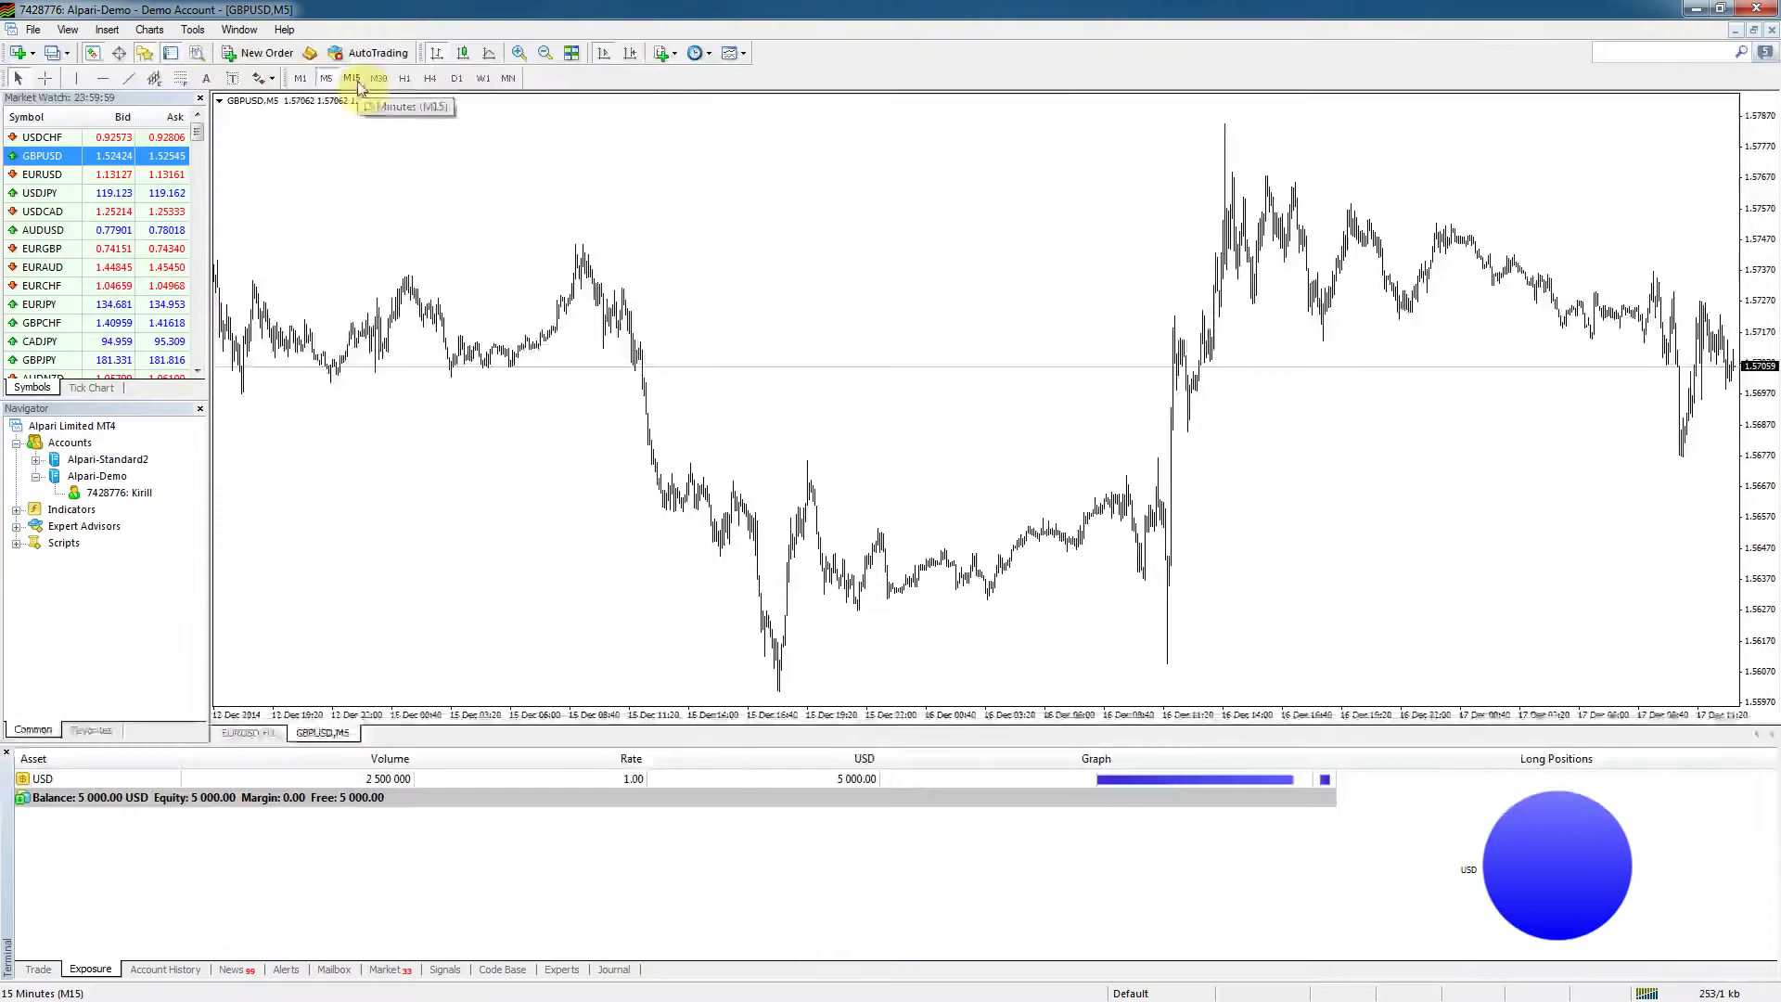
{"action": "left_click", "coordinate": [360, 86]}
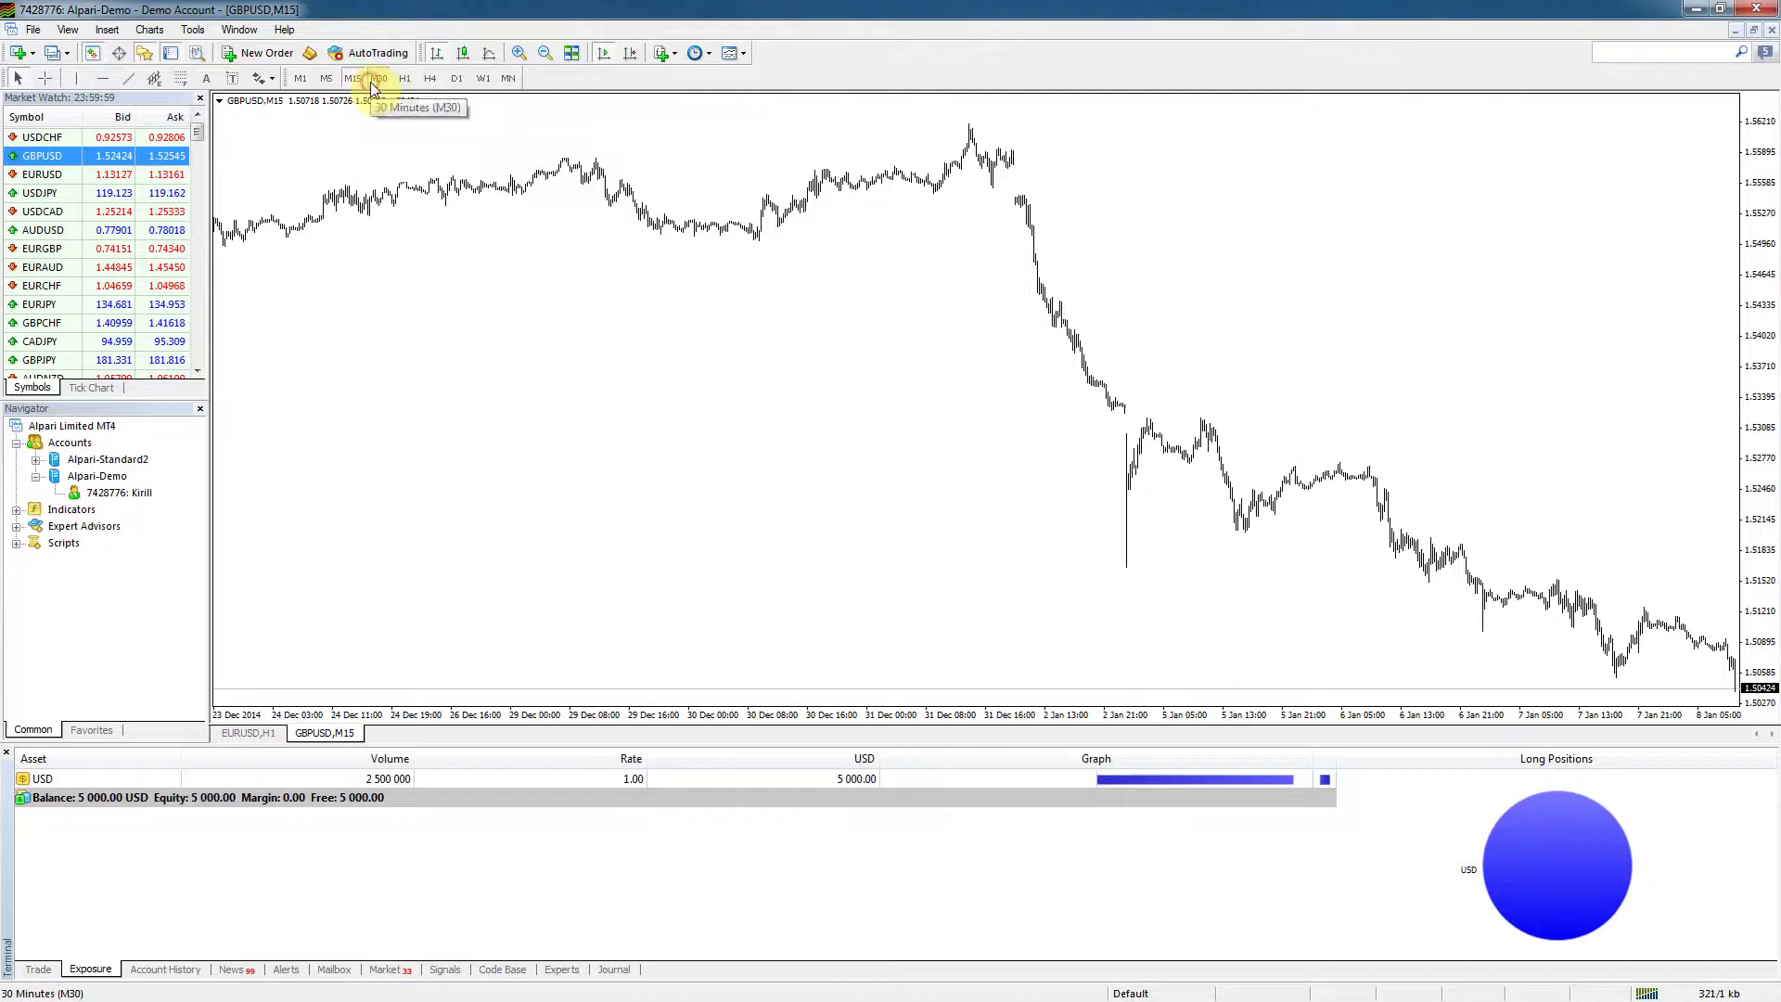
{"action": "left_click", "coordinate": [373, 81]}
{"action": "left_click", "coordinate": [458, 80]}
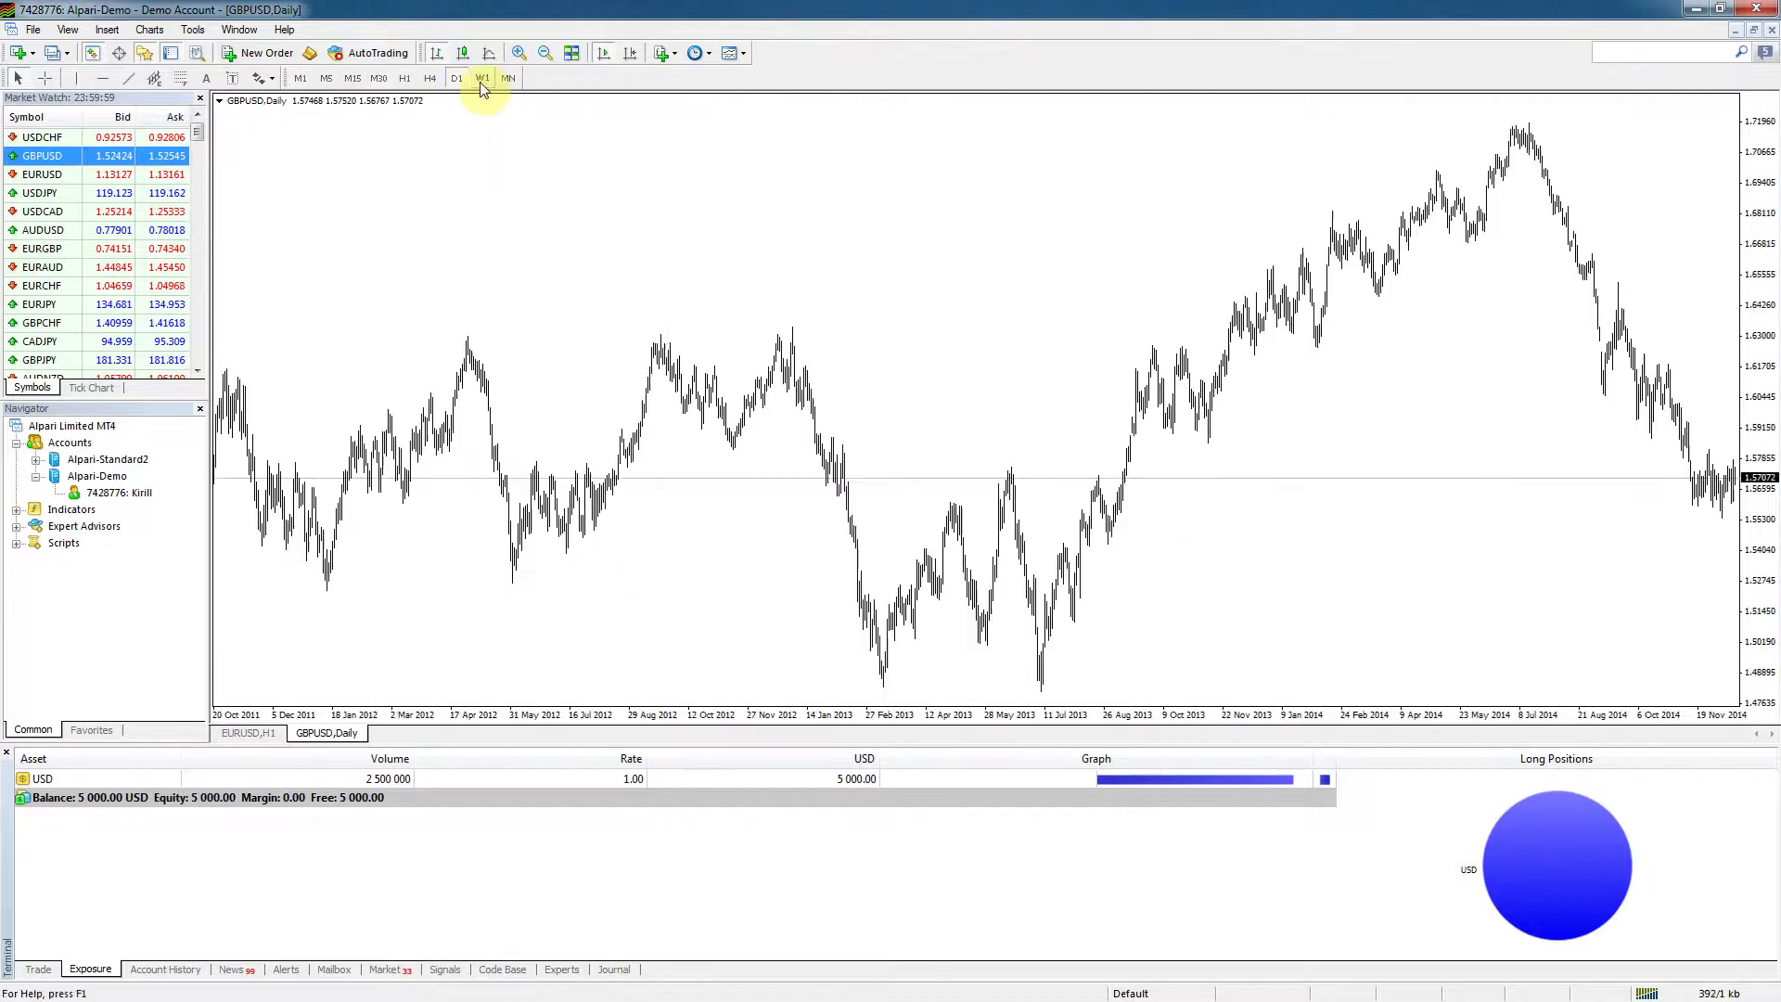
{"action": "left_click", "coordinate": [486, 82]}
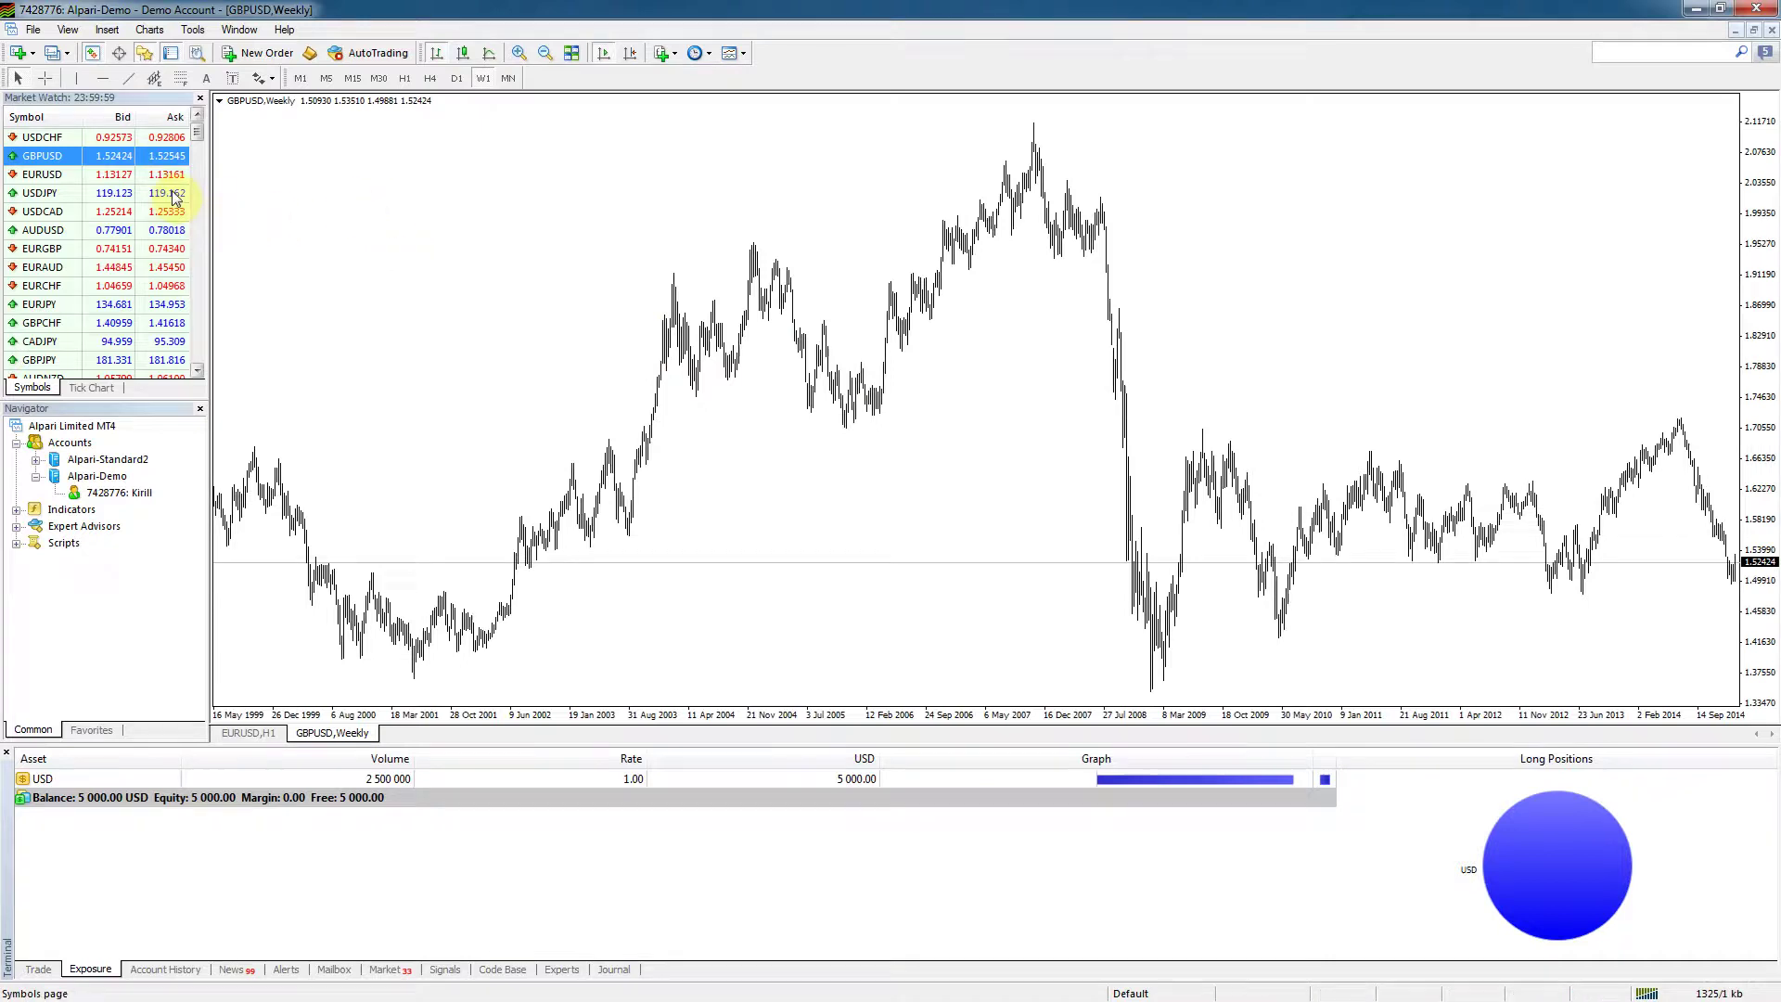
{"action": "left_click", "coordinate": [98, 389]}
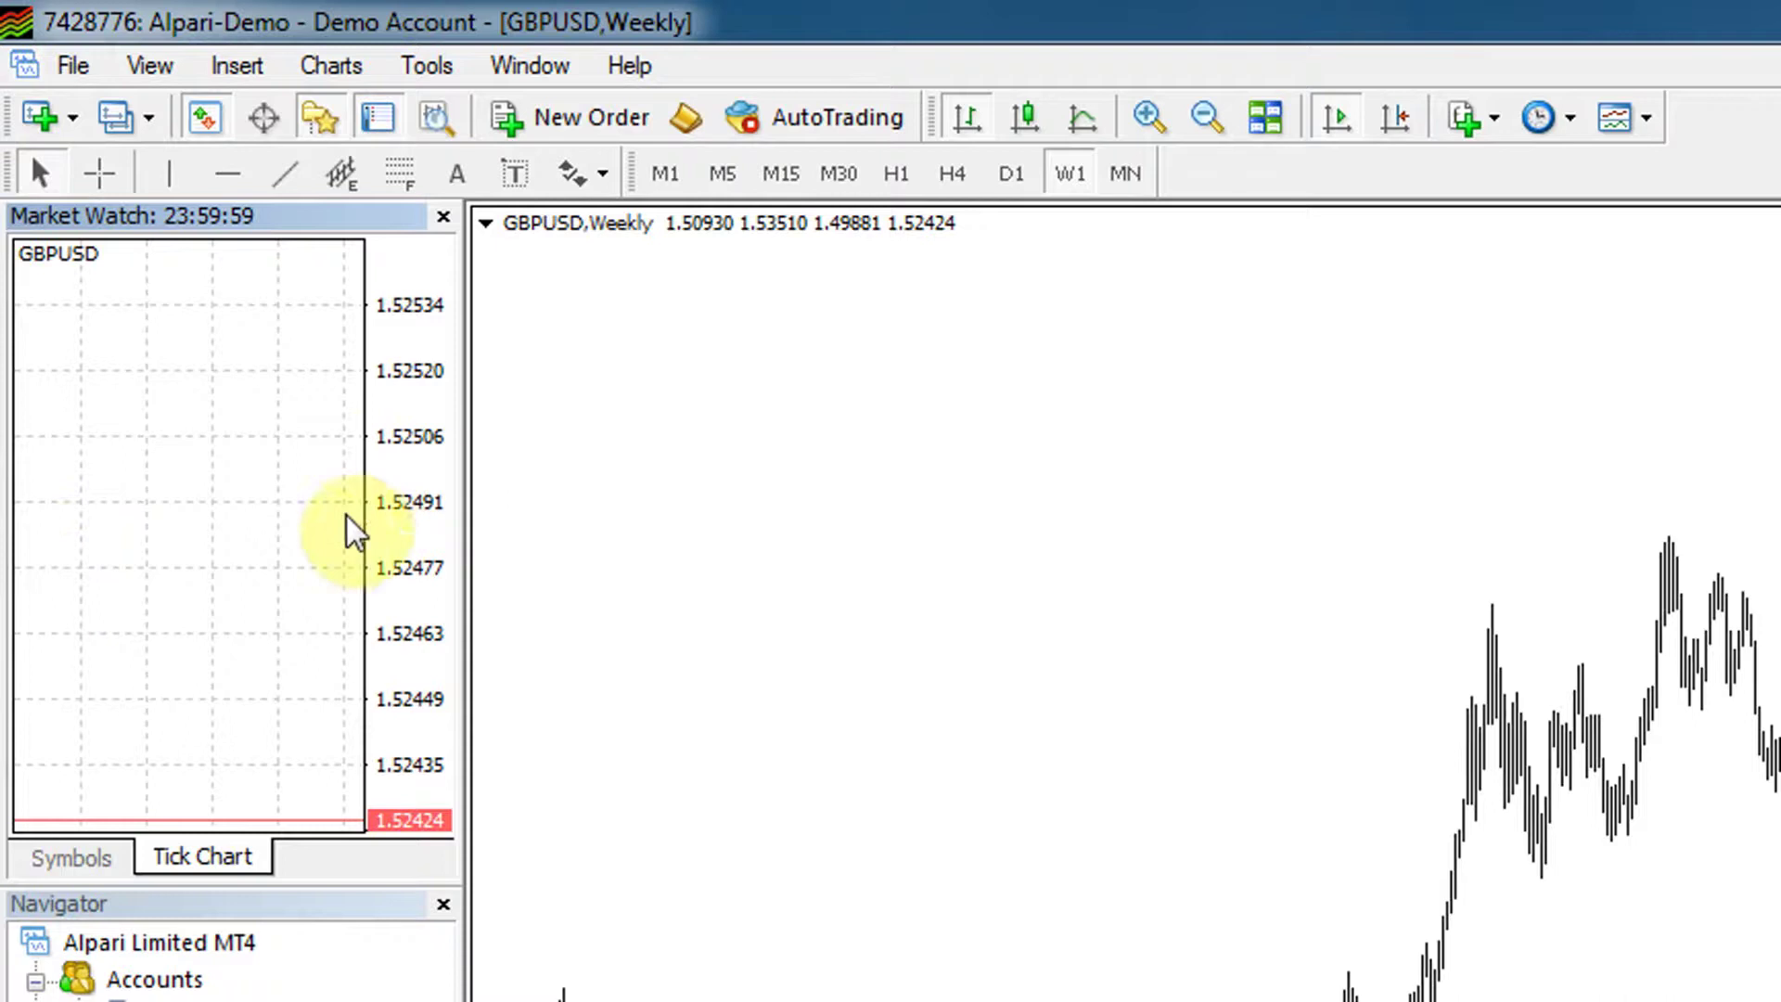
{"action": "left_click", "coordinate": [78, 862]}
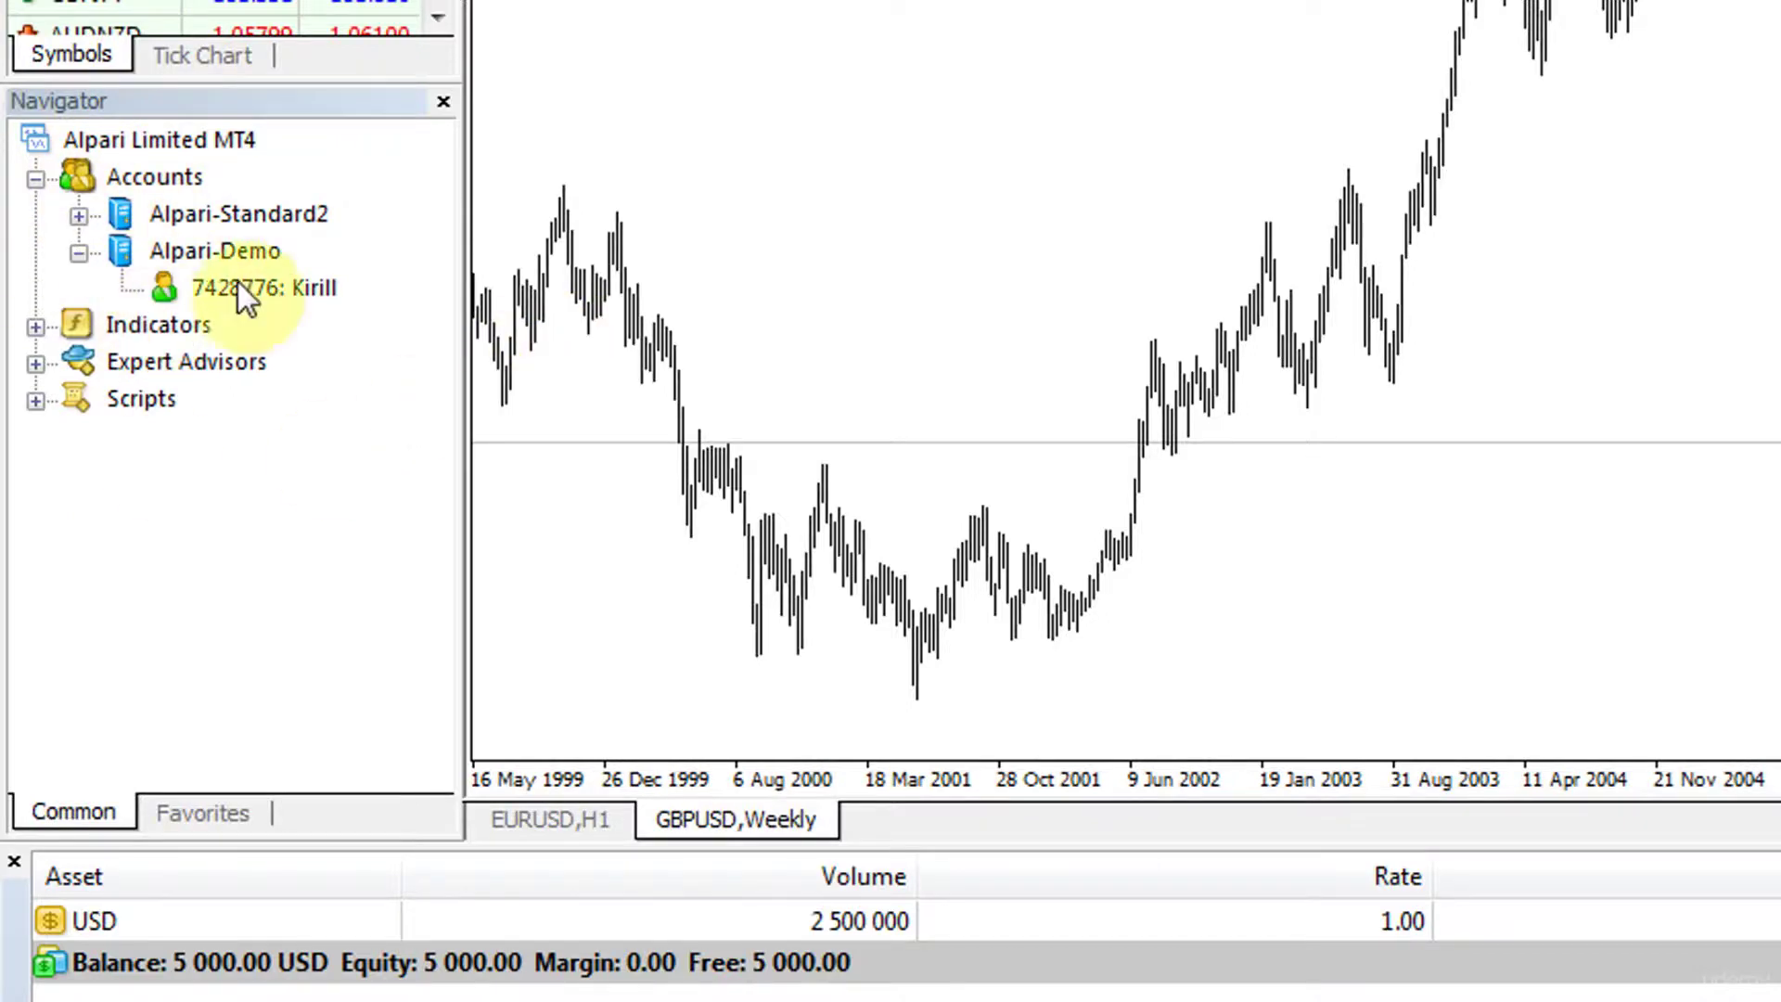
Expand the Navigator's Indicators, try adding Heiken Ashi to the chart, then cancel it
{"action": "left_click", "coordinate": [32, 329]}
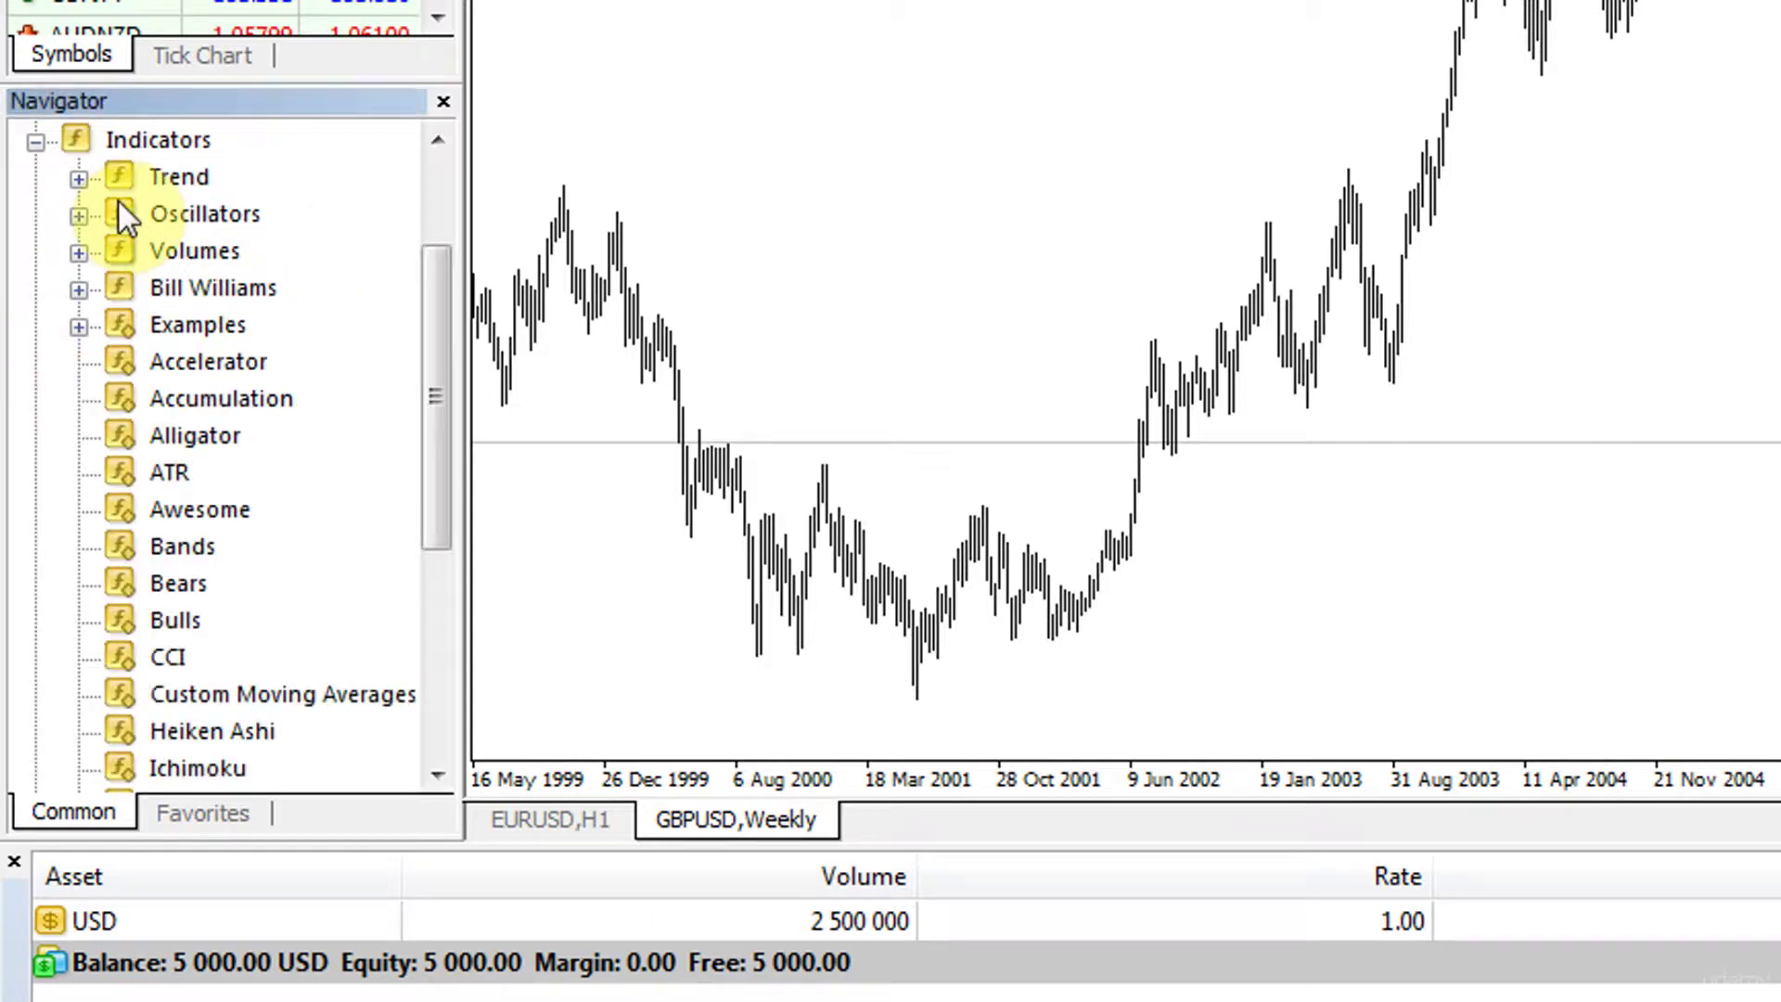
{"action": "left_click_drag", "start_coordinate": [447, 345], "coordinate": [445, 430]}
{"action": "left_click_drag", "start_coordinate": [218, 547], "coordinate": [1638, 574]}
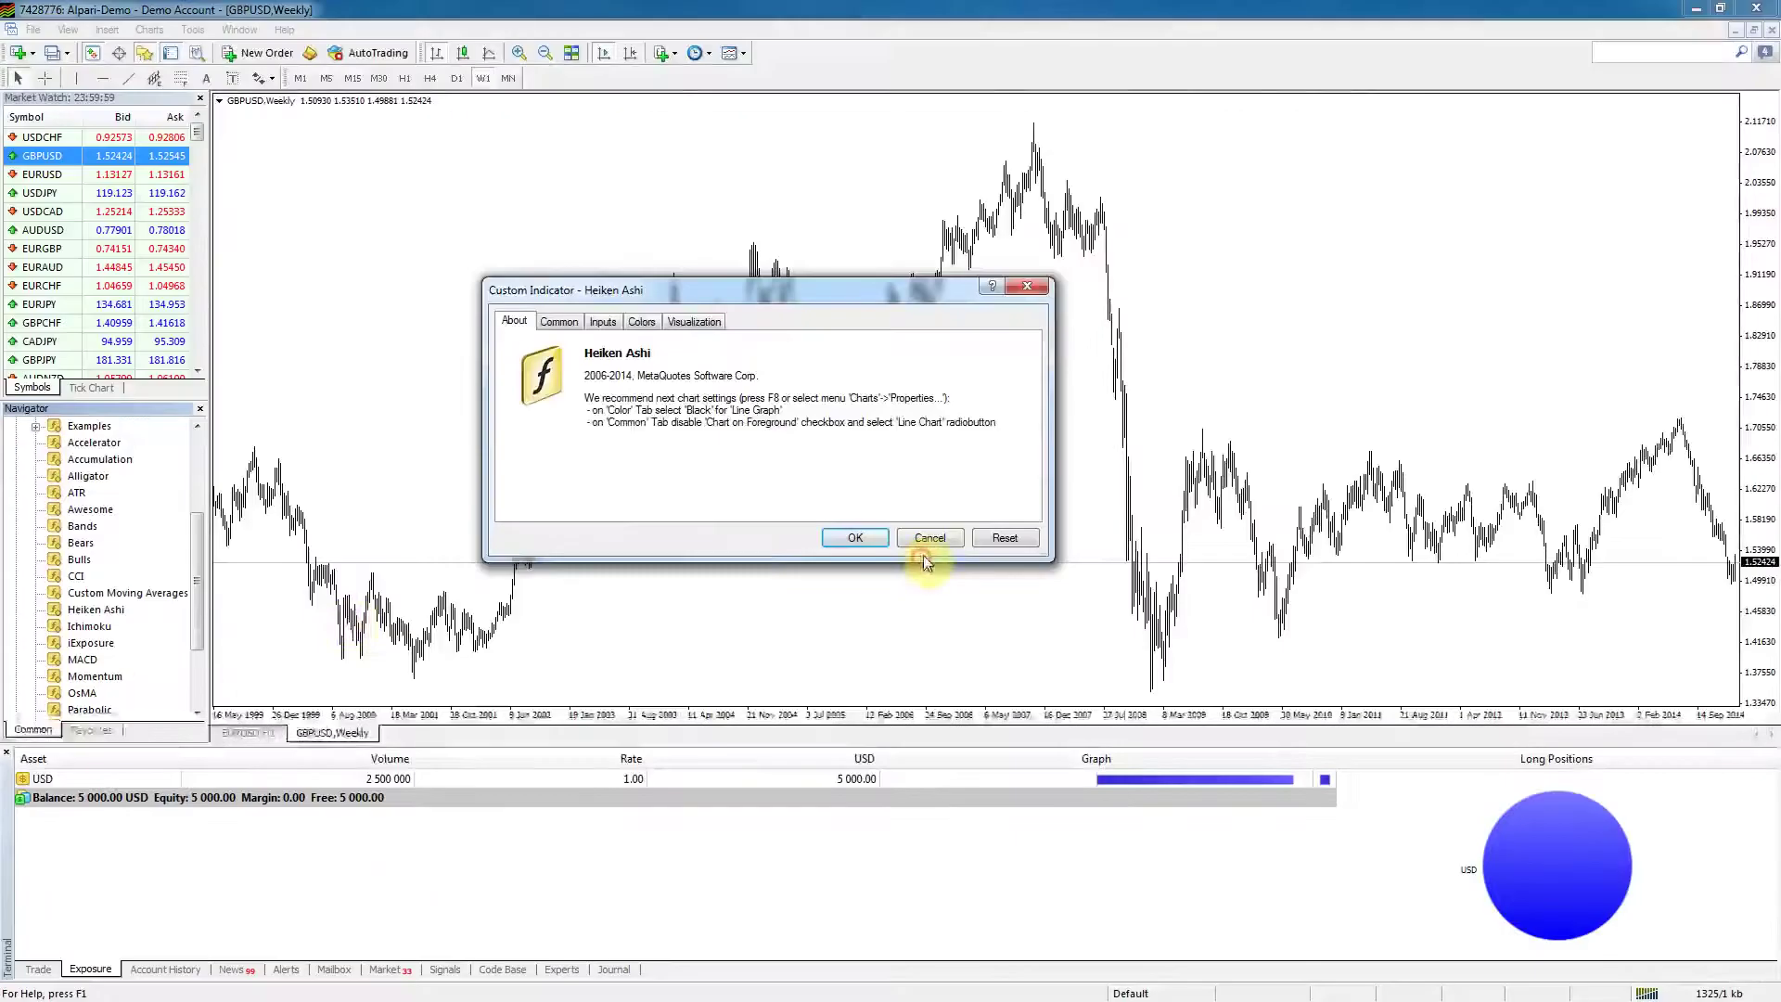
{"action": "left_click", "coordinate": [1171, 508]}
Add the Ichimoku indicator to the weekly GBPUSD chart with its default settings
{"action": "left_click_drag", "start_coordinate": [89, 626], "coordinate": [590, 471]}
{"action": "left_click", "coordinate": [867, 536]}
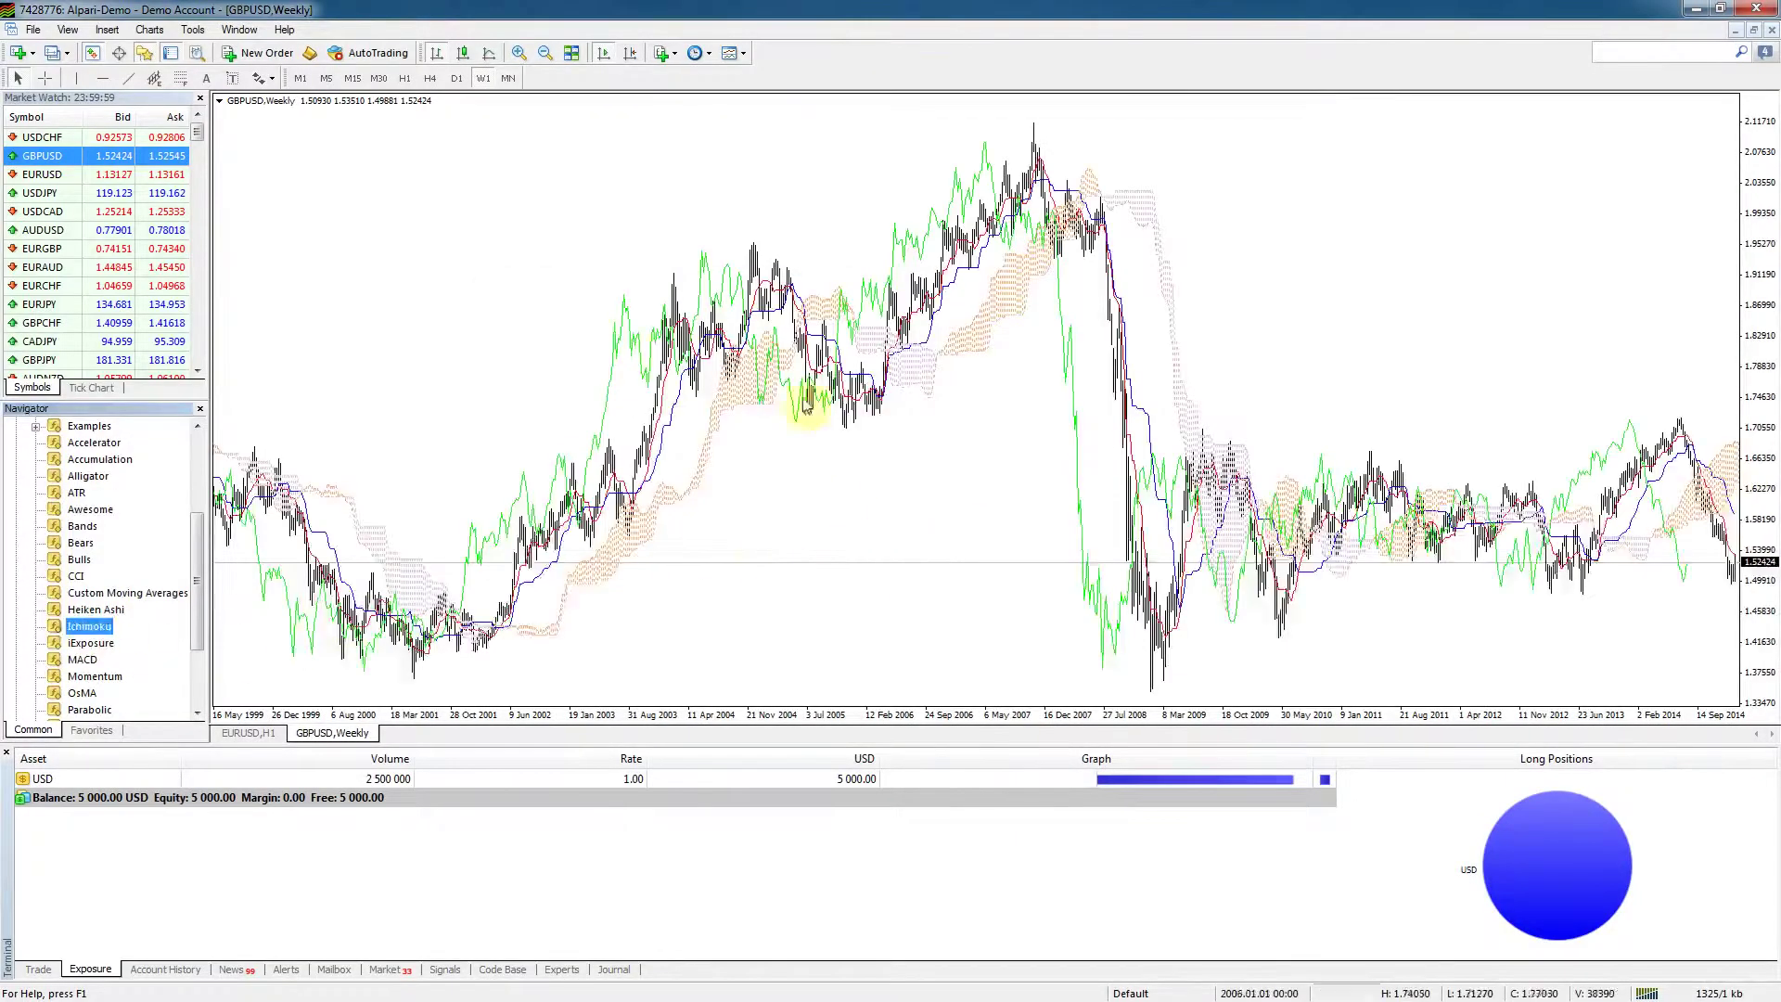
{"action": "left_click", "coordinate": [425, 427]}
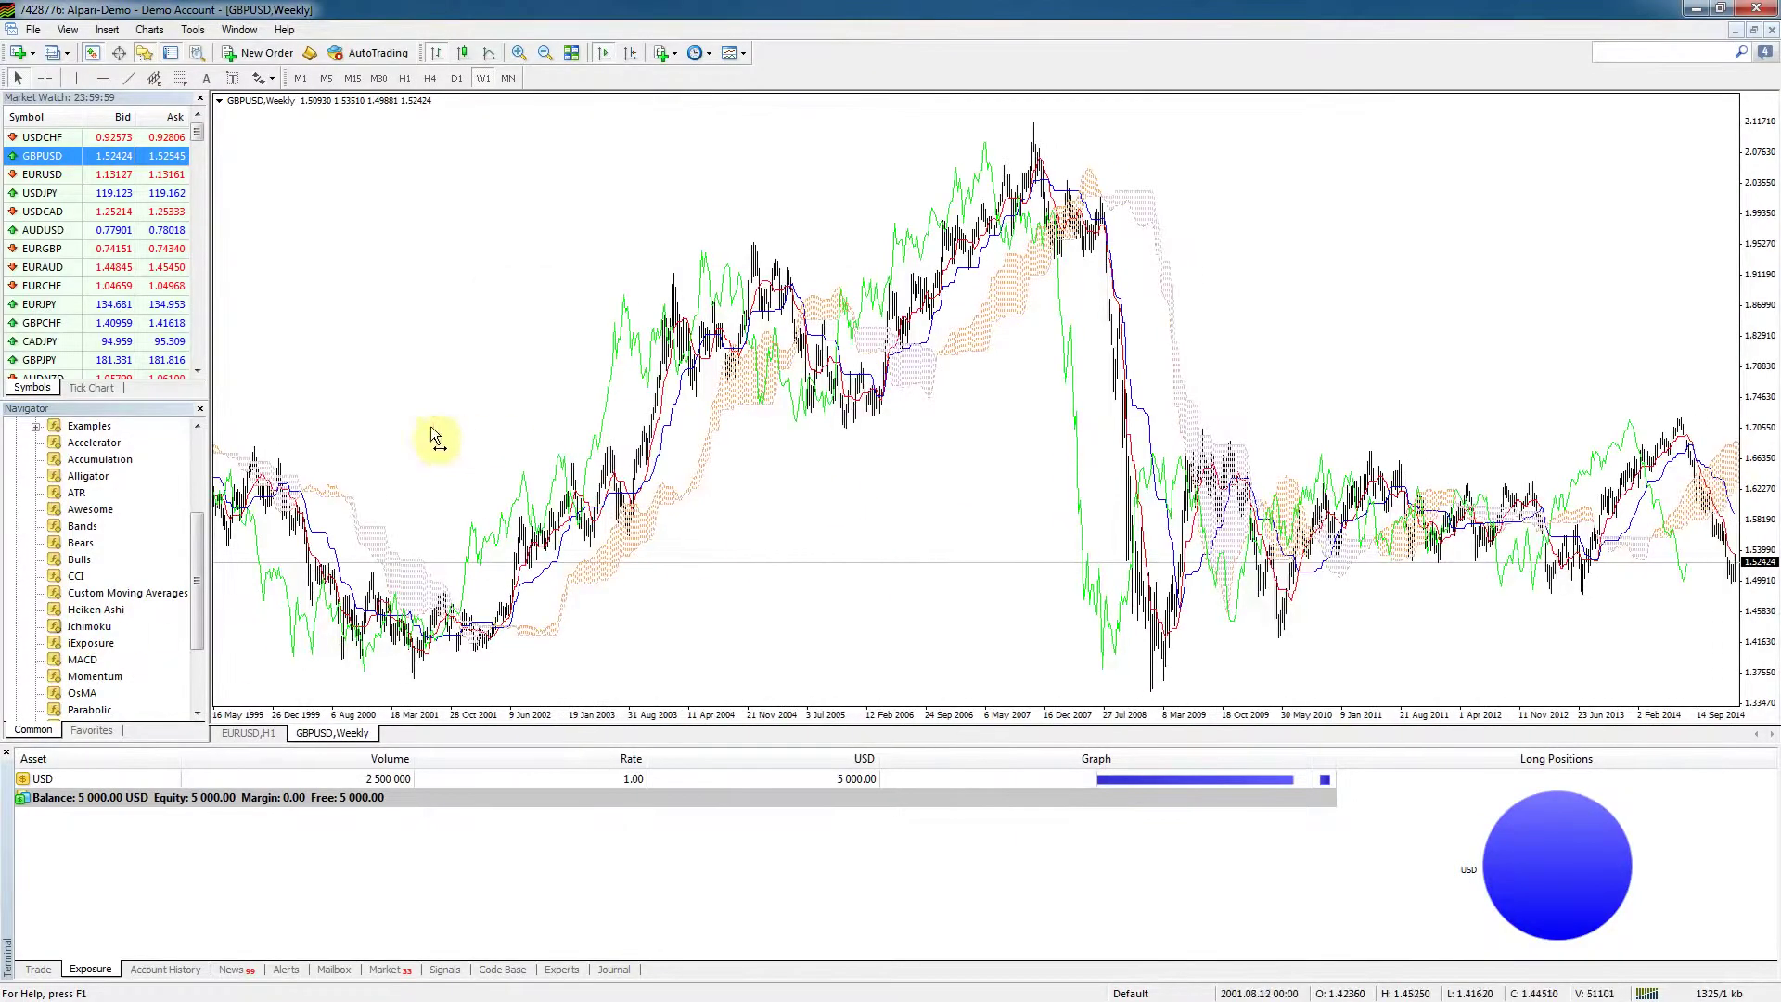
{"action": "right_click", "coordinate": [417, 243]}
{"action": "left_click", "coordinate": [509, 643]}
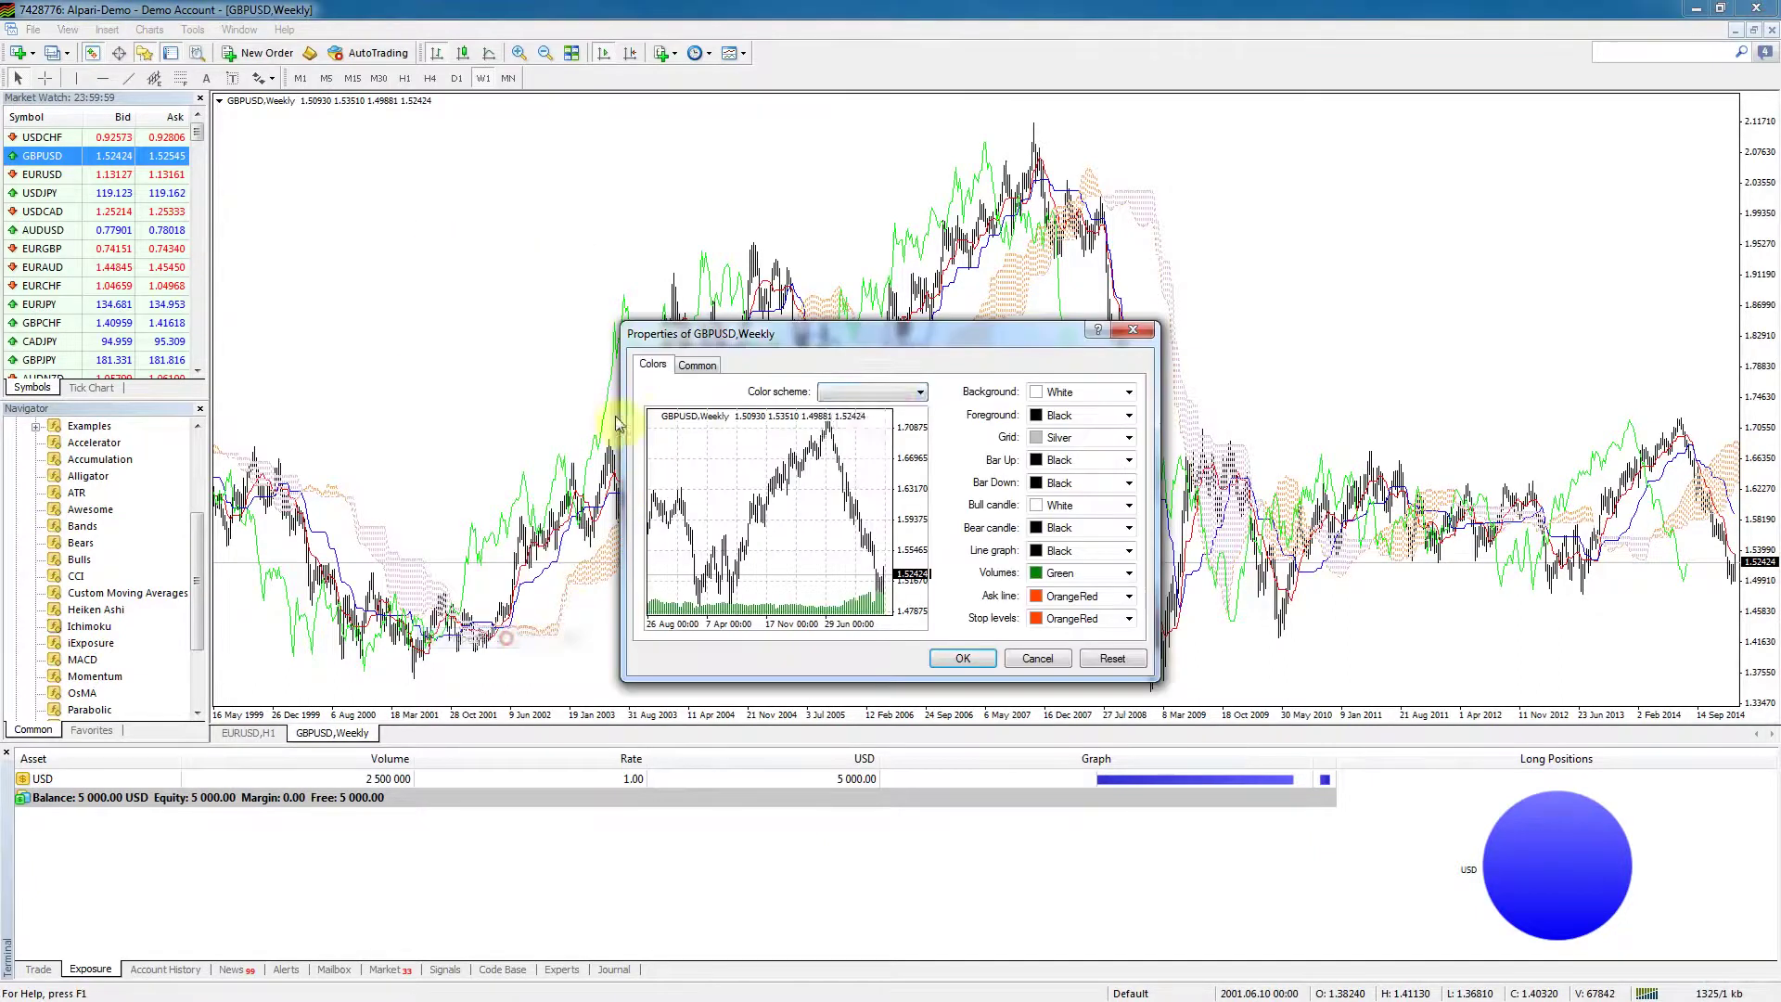
{"action": "left_click", "coordinate": [881, 391]}
{"action": "left_click", "coordinate": [855, 433]}
{"action": "left_click", "coordinate": [987, 656]}
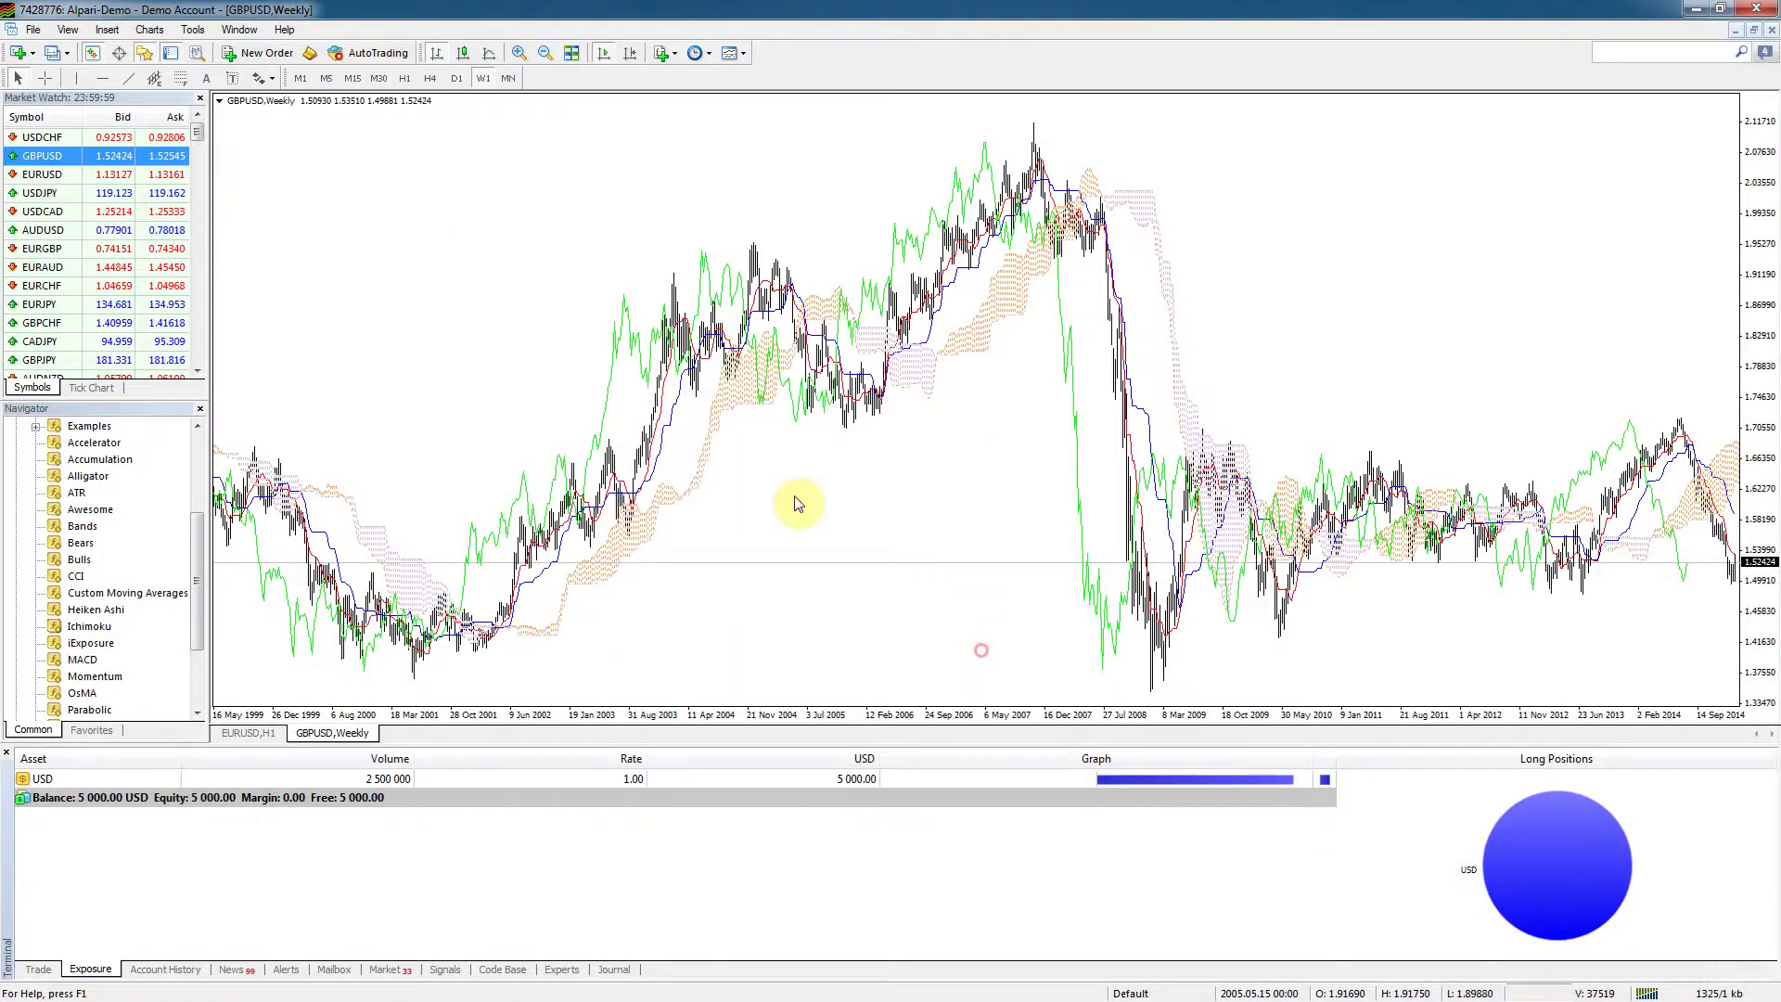
{"action": "right_click", "coordinate": [510, 308]}
{"action": "left_click", "coordinate": [616, 714]}
{"action": "left_click", "coordinate": [881, 391]}
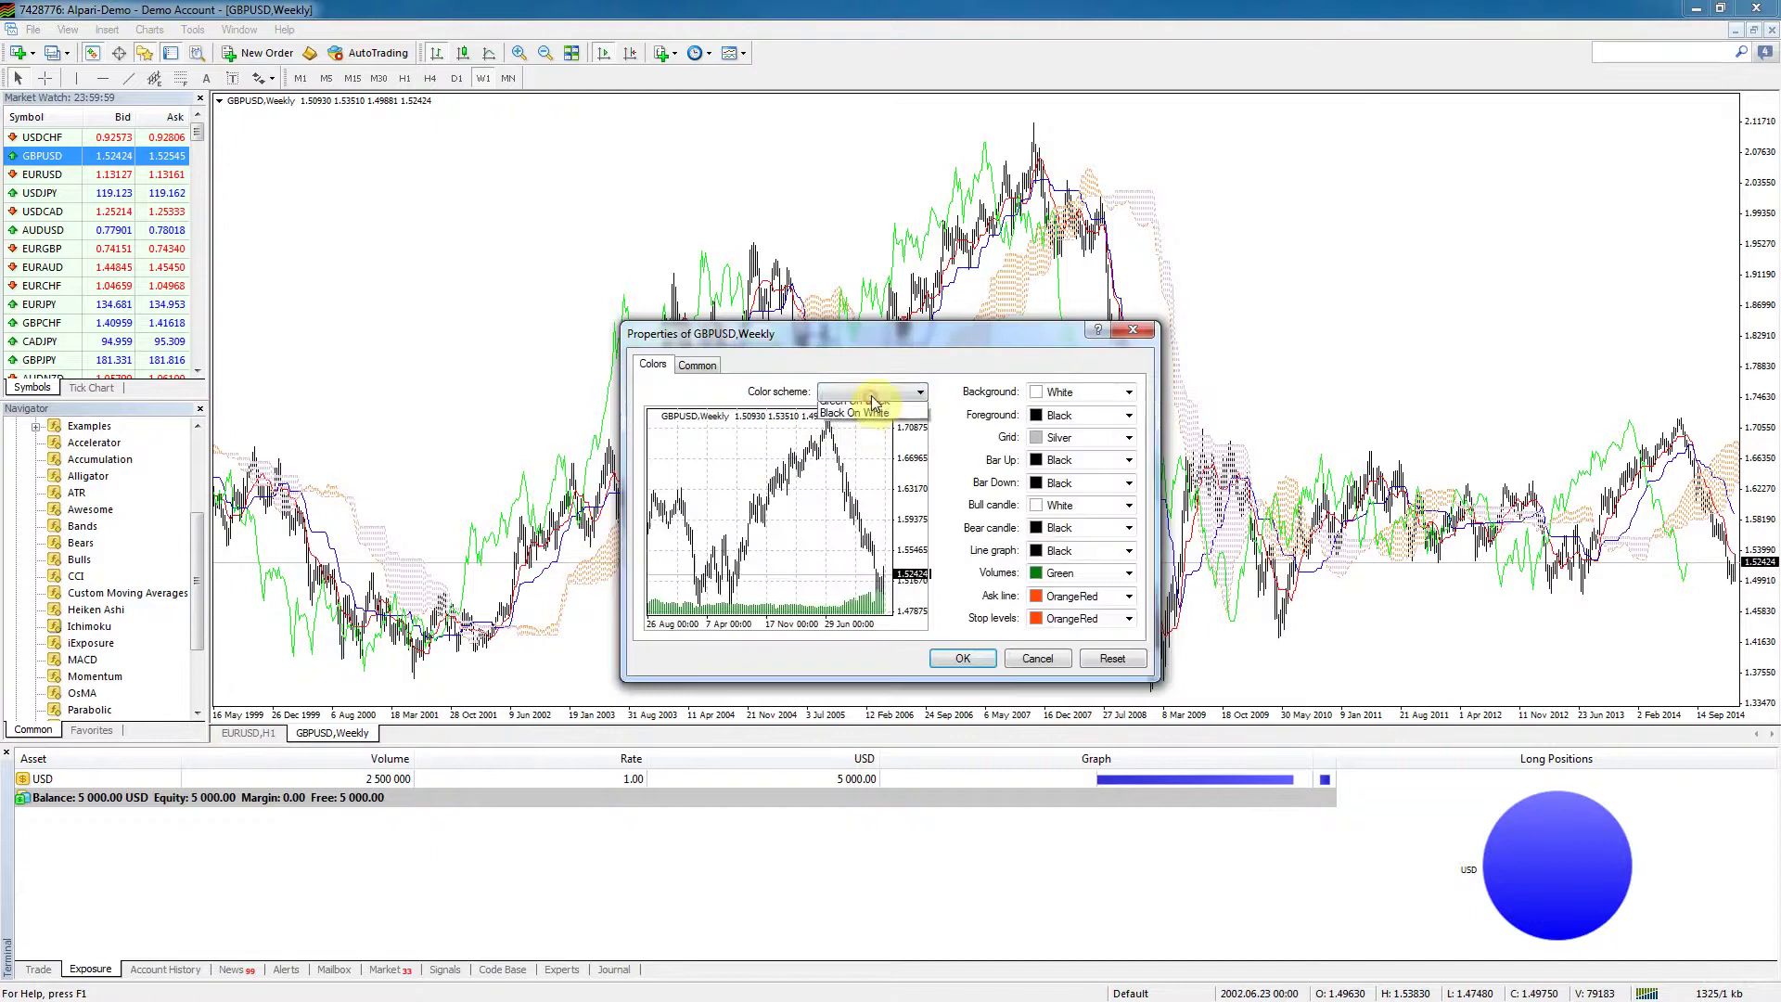
{"action": "left_click", "coordinate": [855, 419]}
{"action": "left_click", "coordinate": [962, 658]}
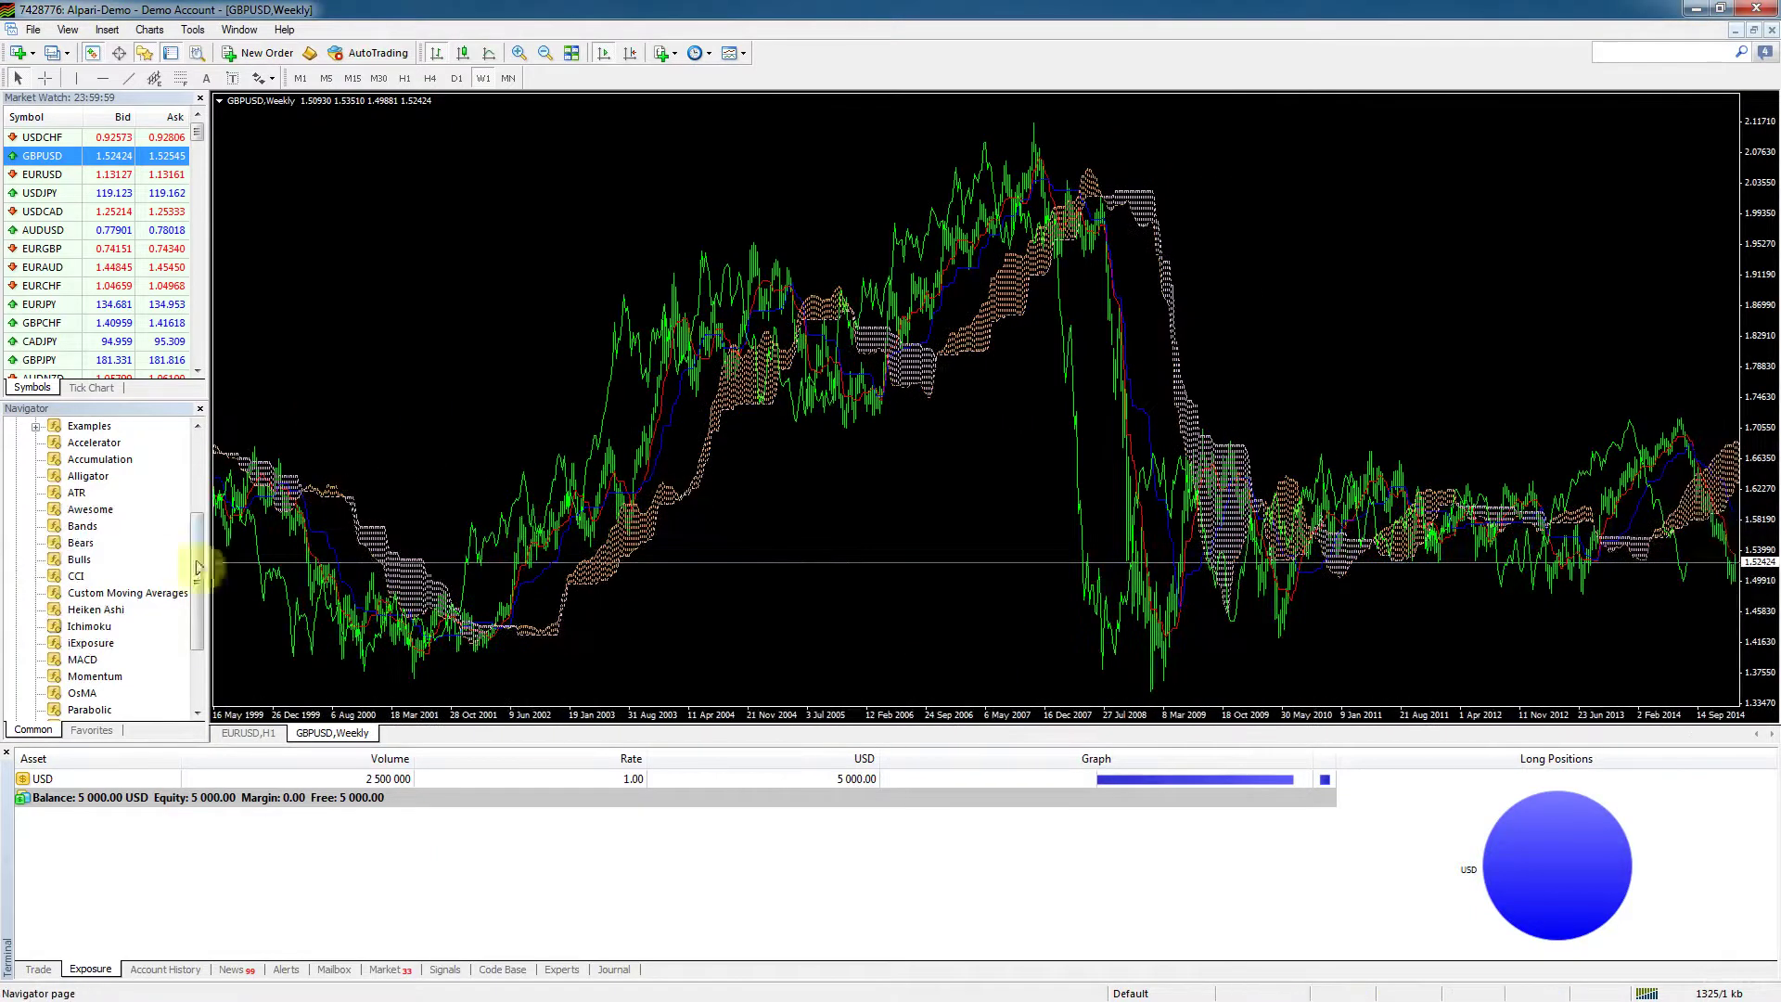
{"action": "left_click_drag", "start_coordinate": [196, 586], "coordinate": [200, 537]}
Add a 150-period Moving Average from the Trend group with the thickest line width
{"action": "left_click", "coordinate": [35, 445]}
{"action": "left_click", "coordinate": [34, 444]}
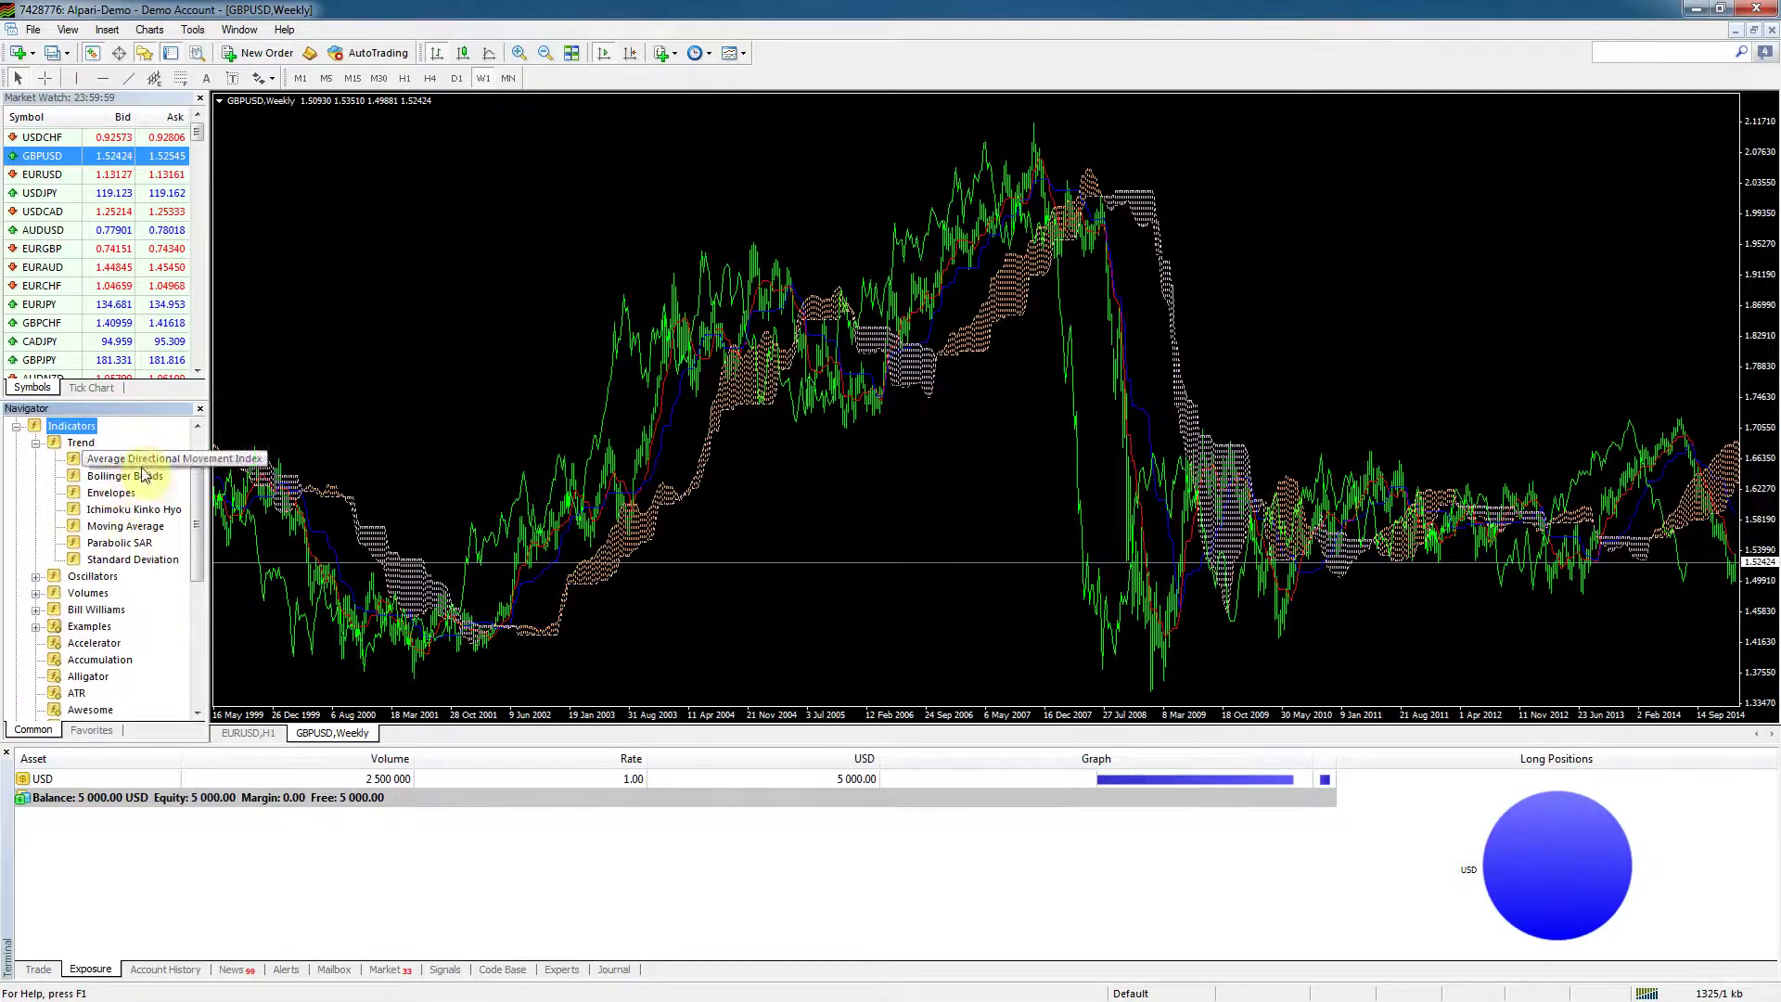
{"action": "left_click_drag", "start_coordinate": [125, 525], "coordinate": [650, 380]}
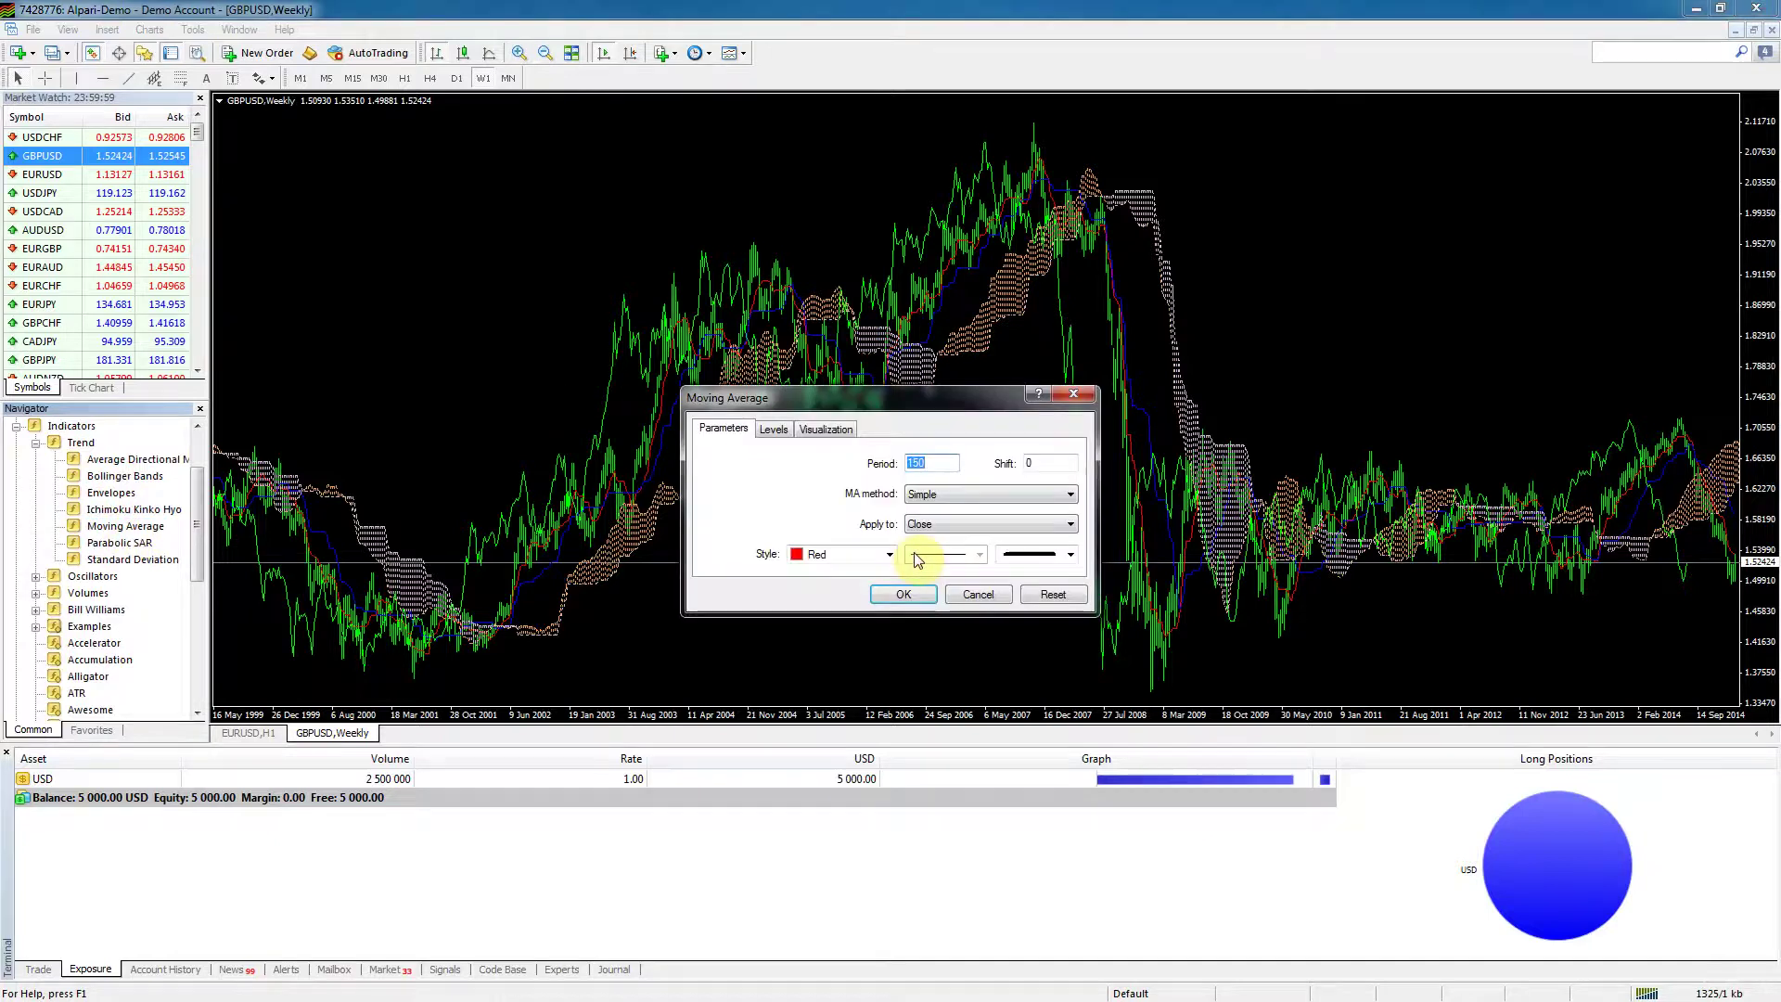
{"action": "left_click", "coordinate": [1054, 554]}
{"action": "left_click", "coordinate": [1036, 631]}
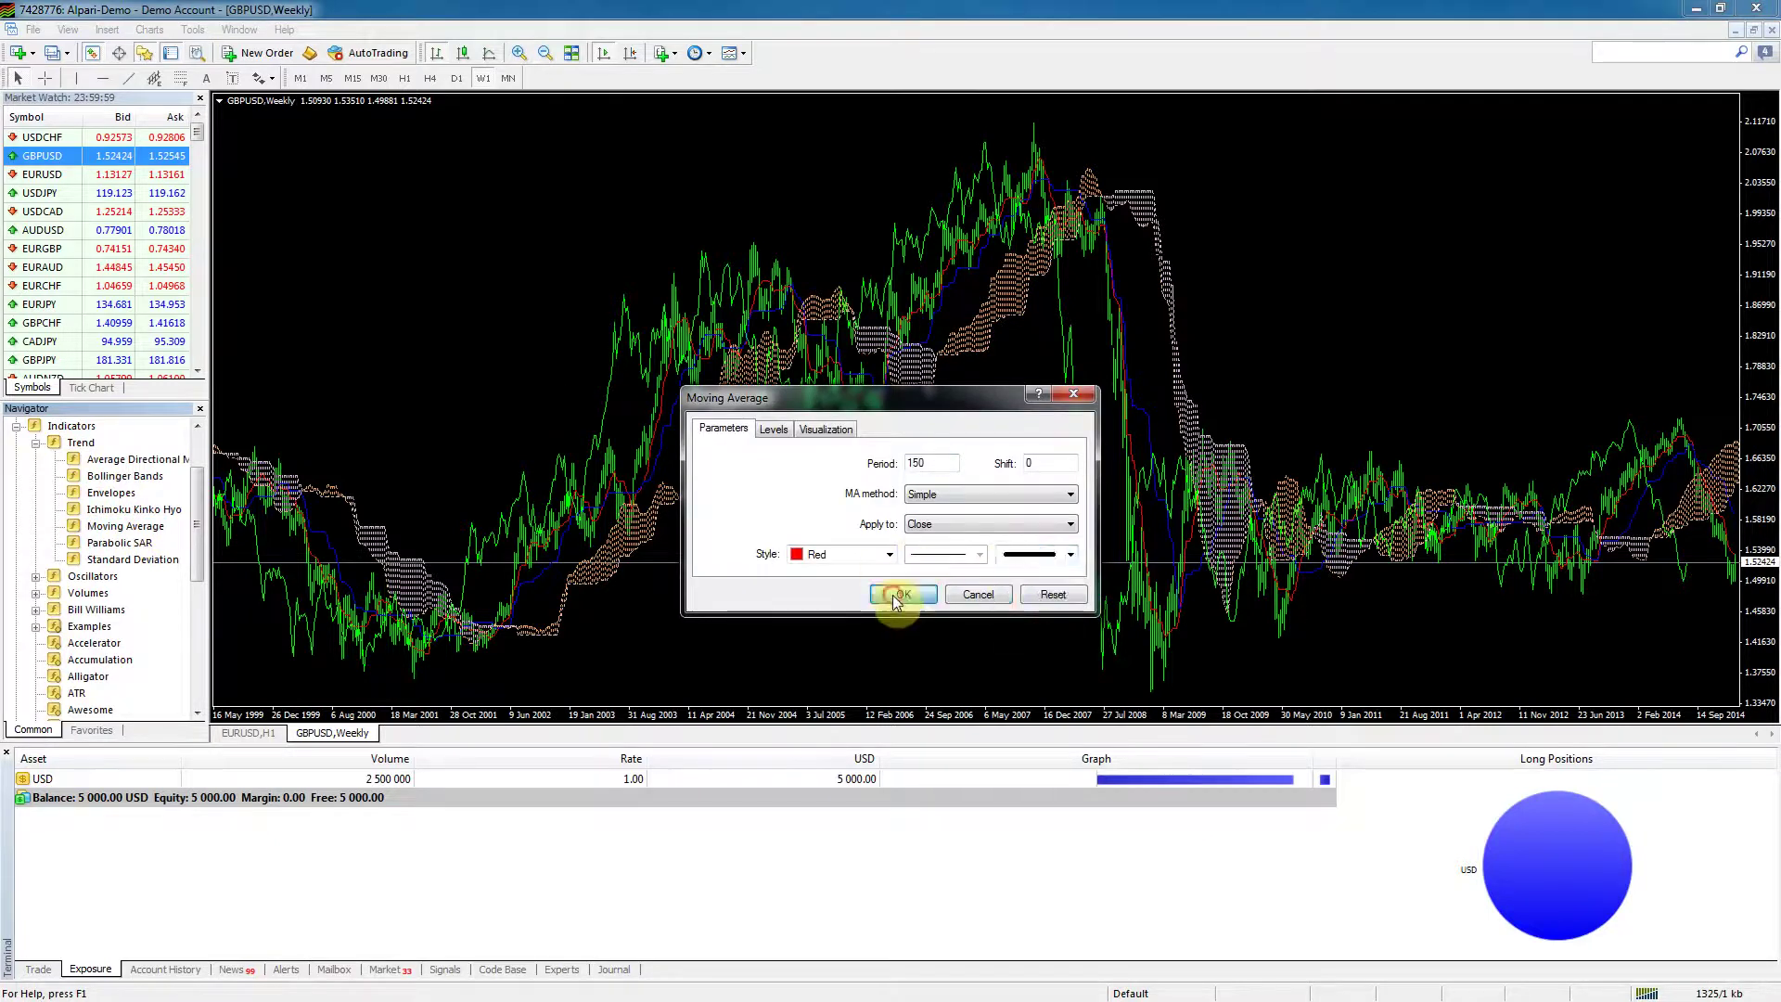
{"action": "left_click", "coordinate": [903, 593]}
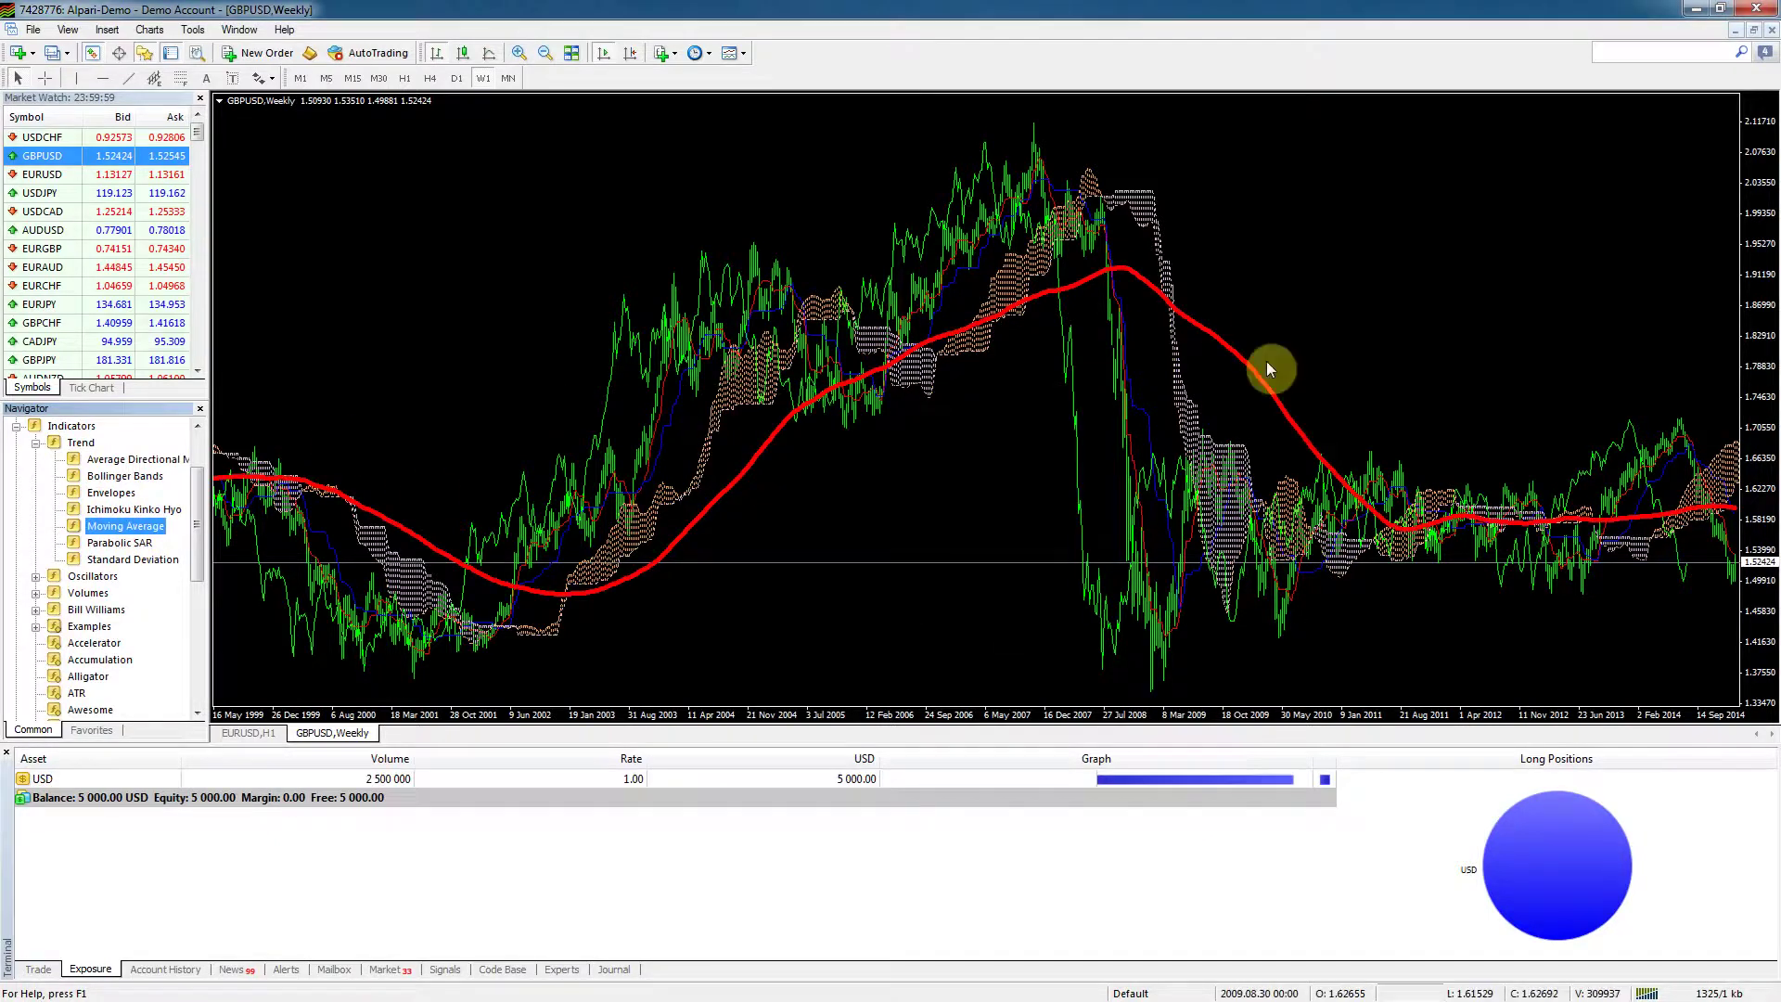
Delete the Ichimoku indicator and scroll the chart back to start at 16 May 1999
{"action": "right_click", "coordinate": [730, 356]}
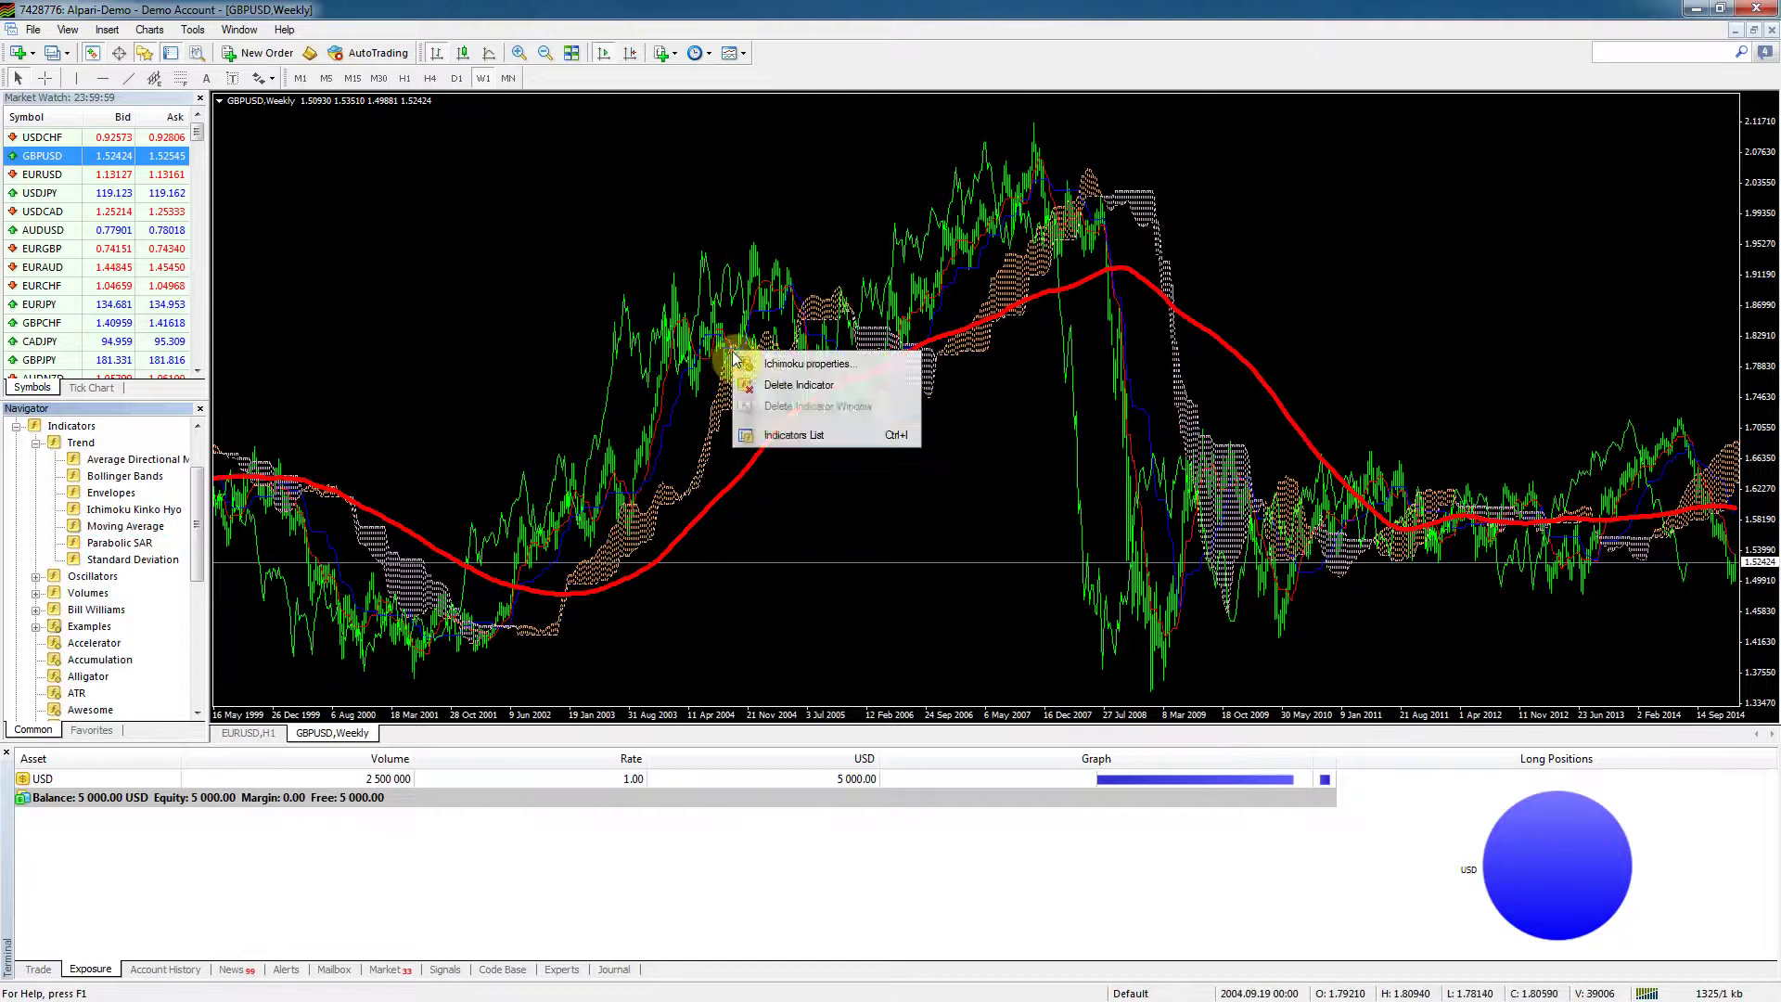
{"action": "left_click", "coordinate": [781, 386]}
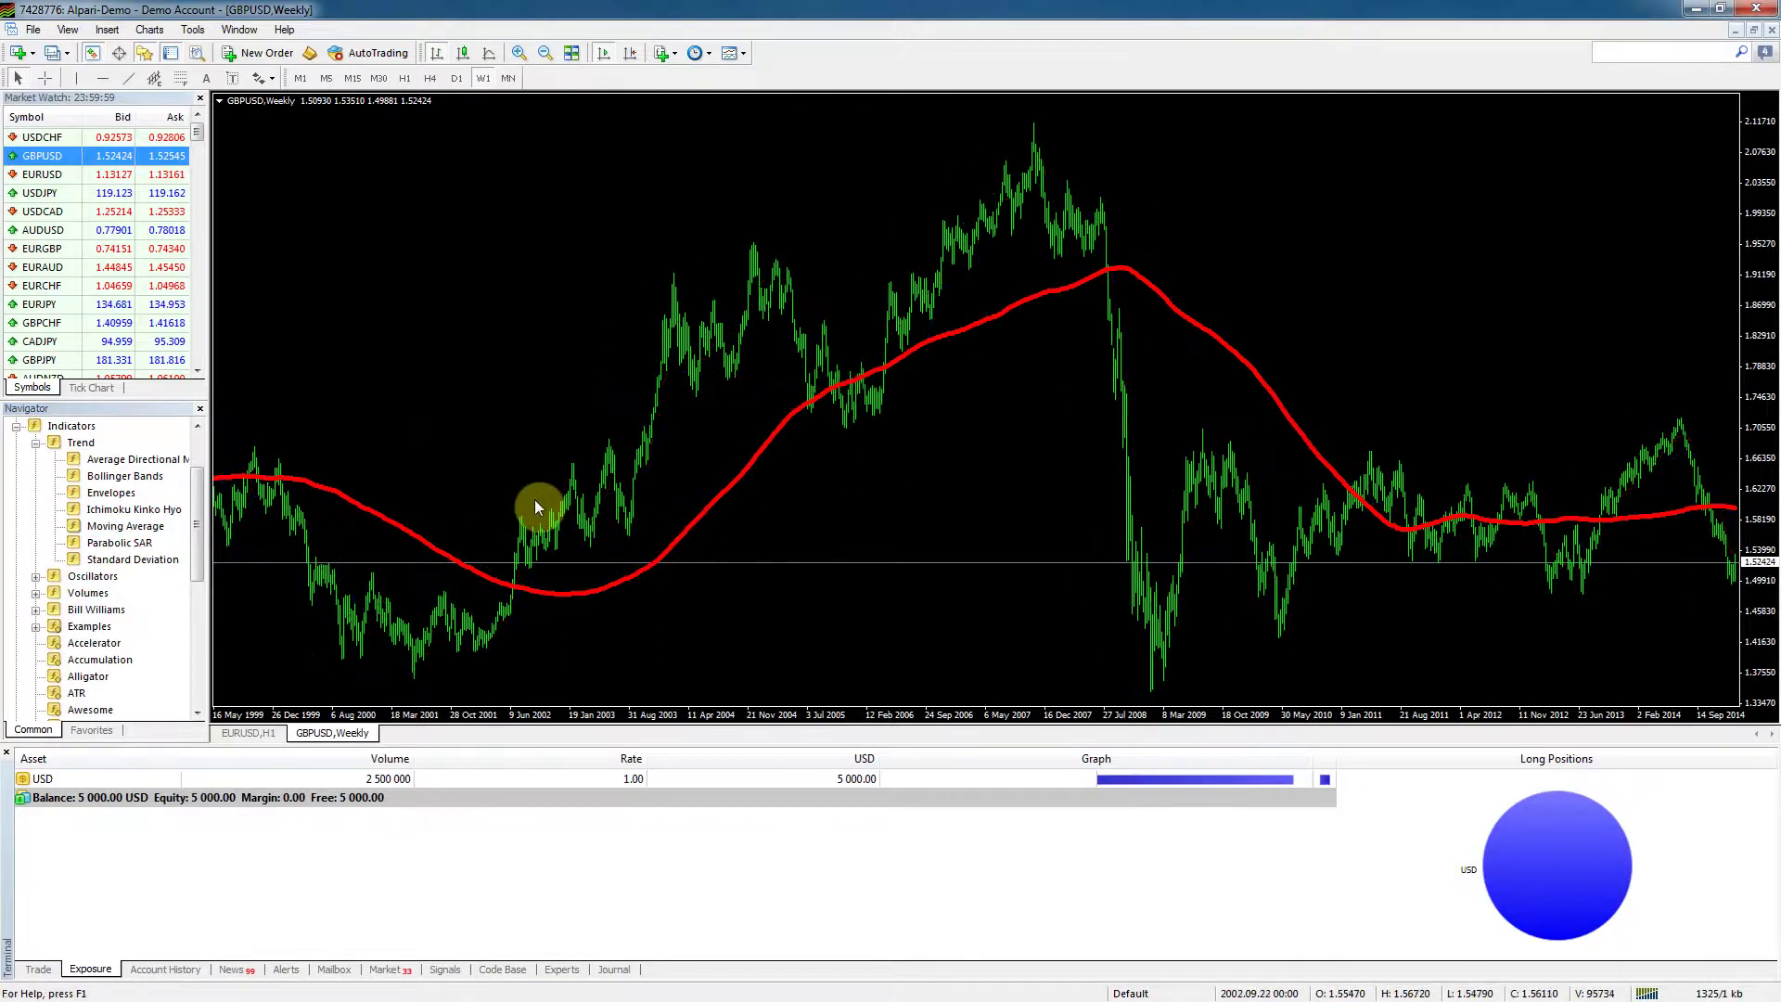
{"action": "left_click_drag", "start_coordinate": [454, 433], "coordinate": [313, 426]}
{"action": "left_click_drag", "start_coordinate": [1196, 545], "coordinate": [946, 538]}
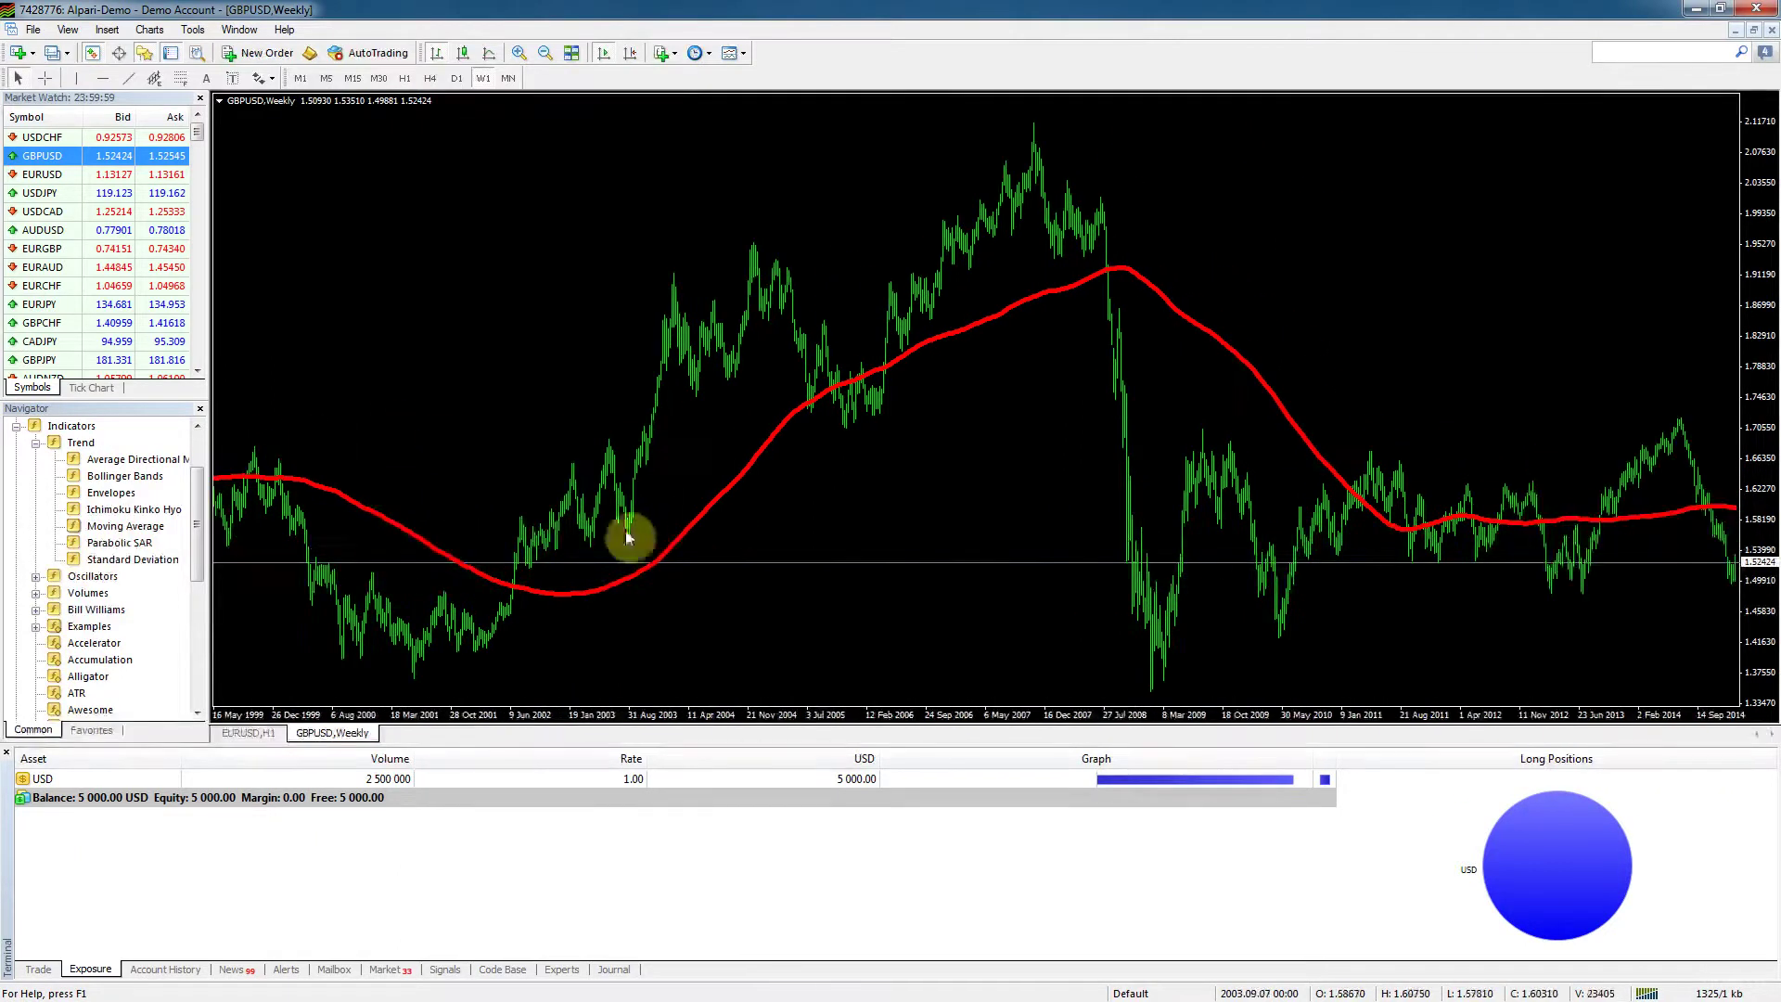
Collapse Indicators, then expand and collapse Expert Advisors and Scripts in the Navigator
{"action": "left_click", "coordinate": [16, 427]}
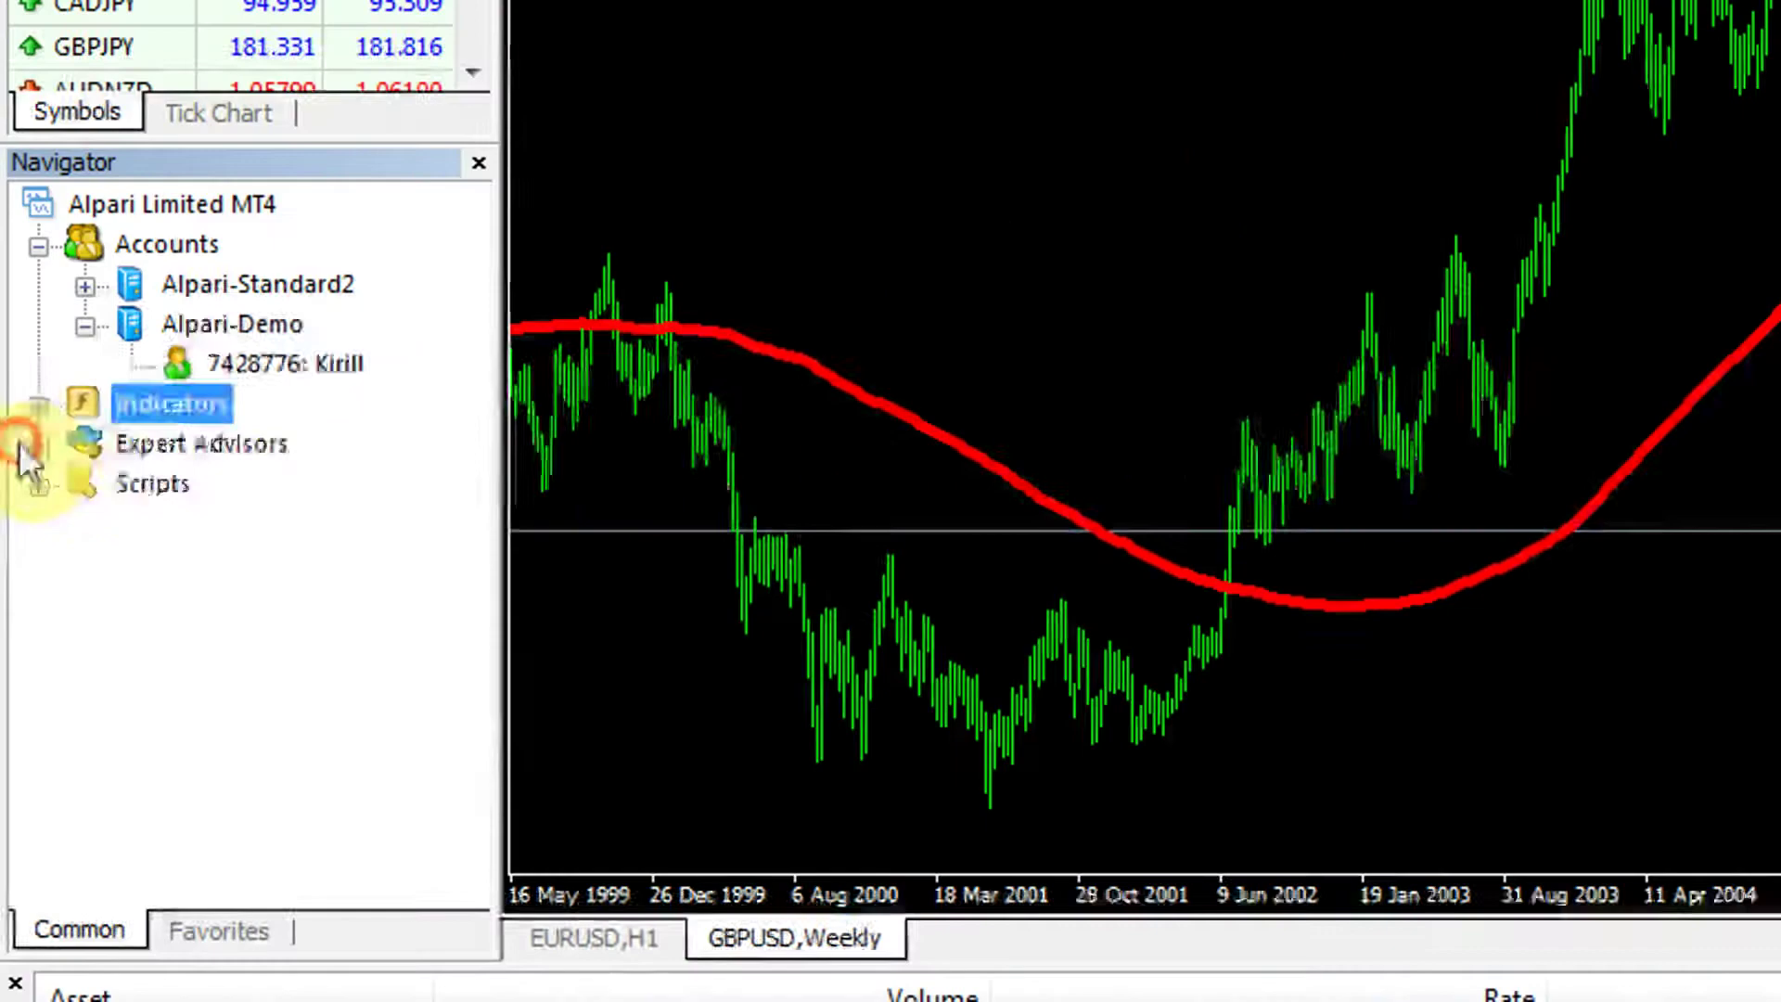
{"action": "left_click", "coordinate": [16, 526]}
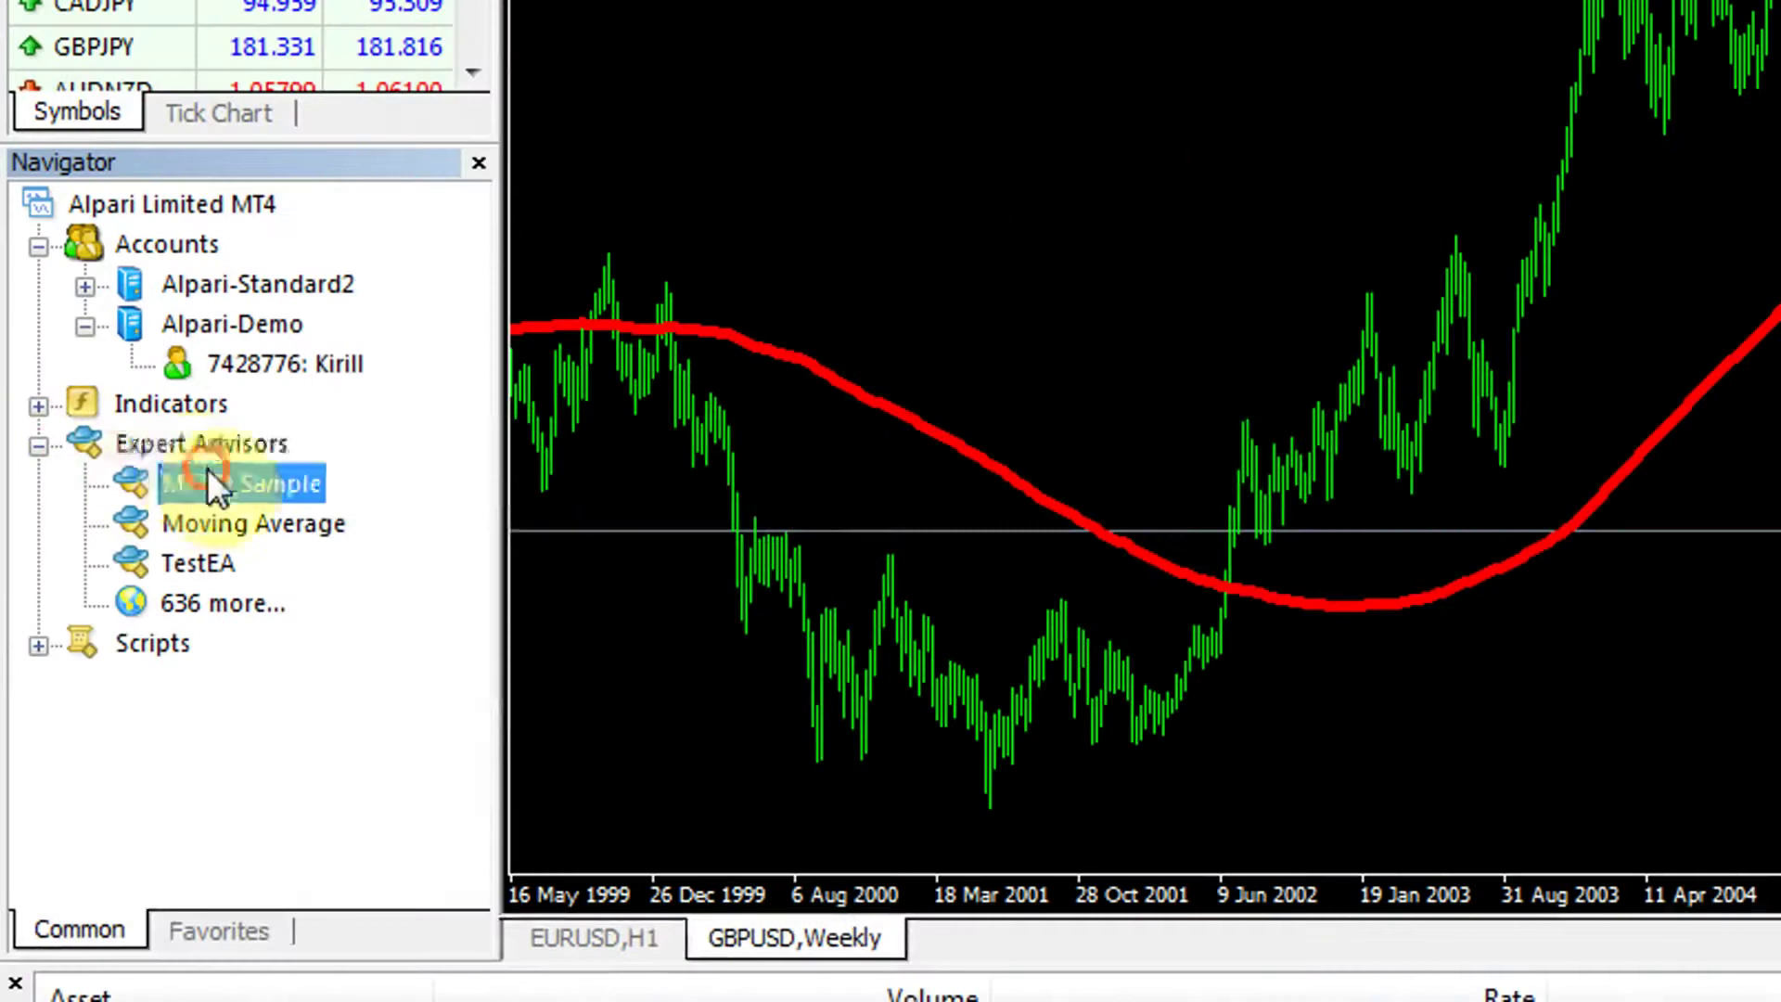
{"action": "left_click", "coordinate": [182, 447]}
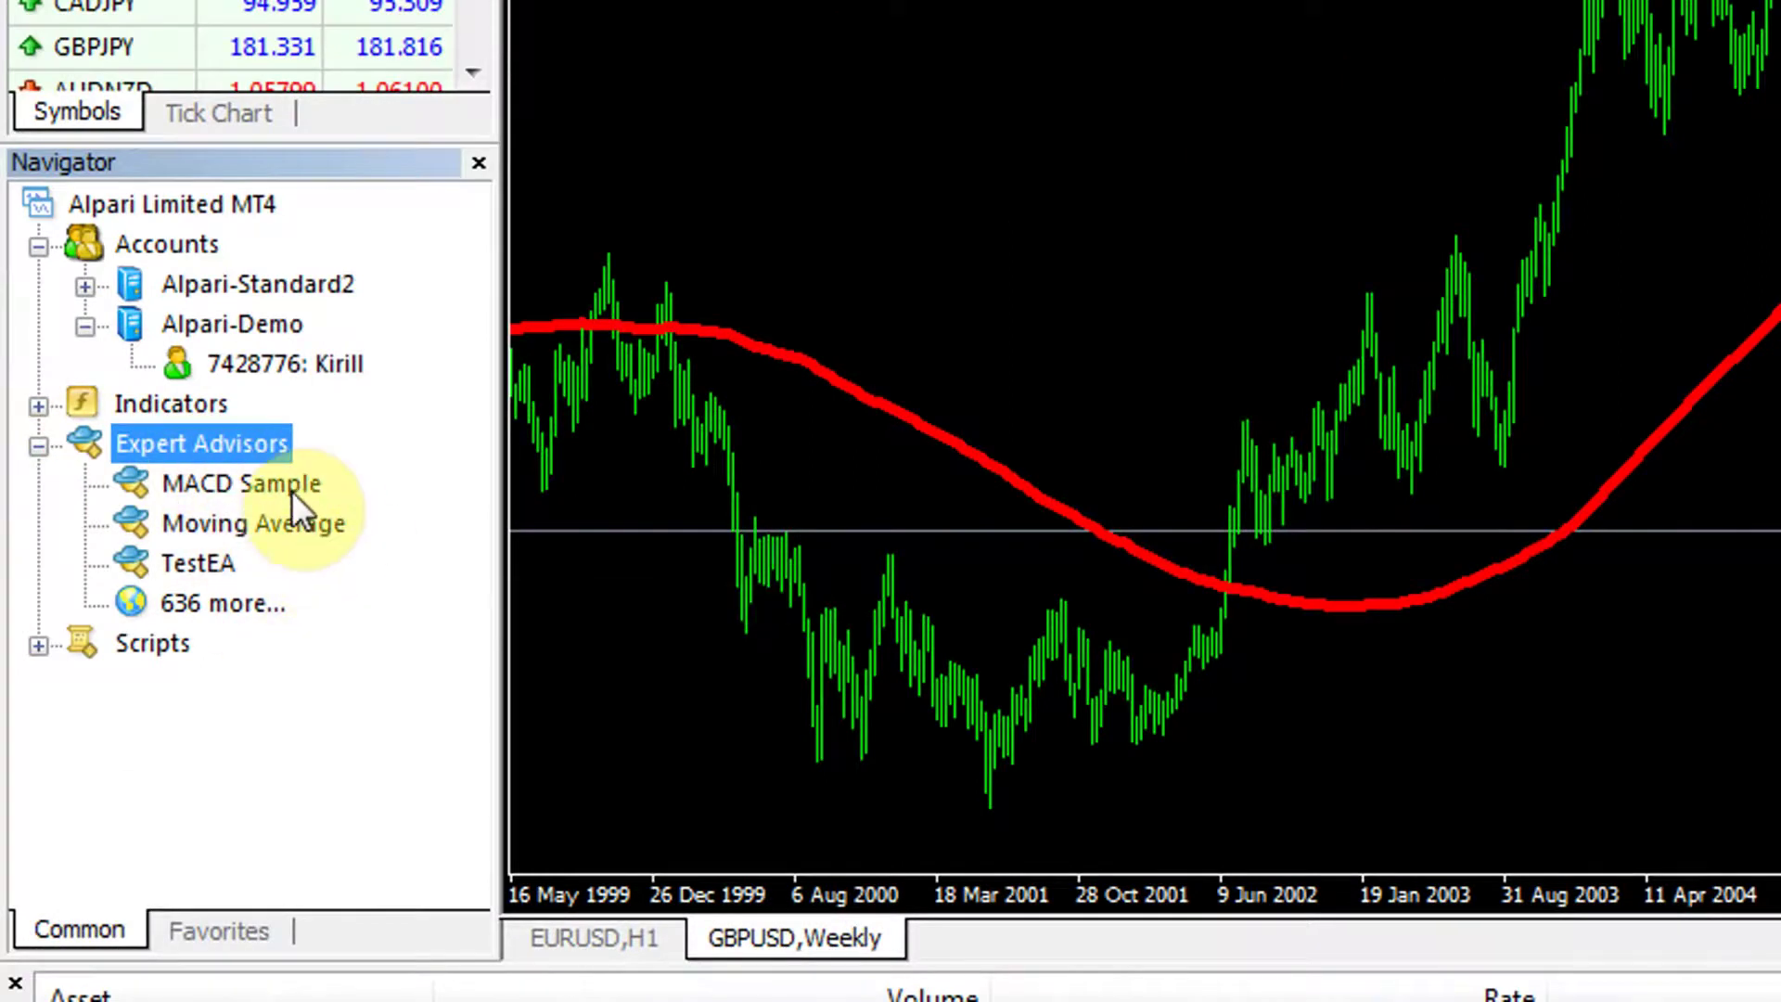
{"action": "left_click", "coordinate": [47, 448]}
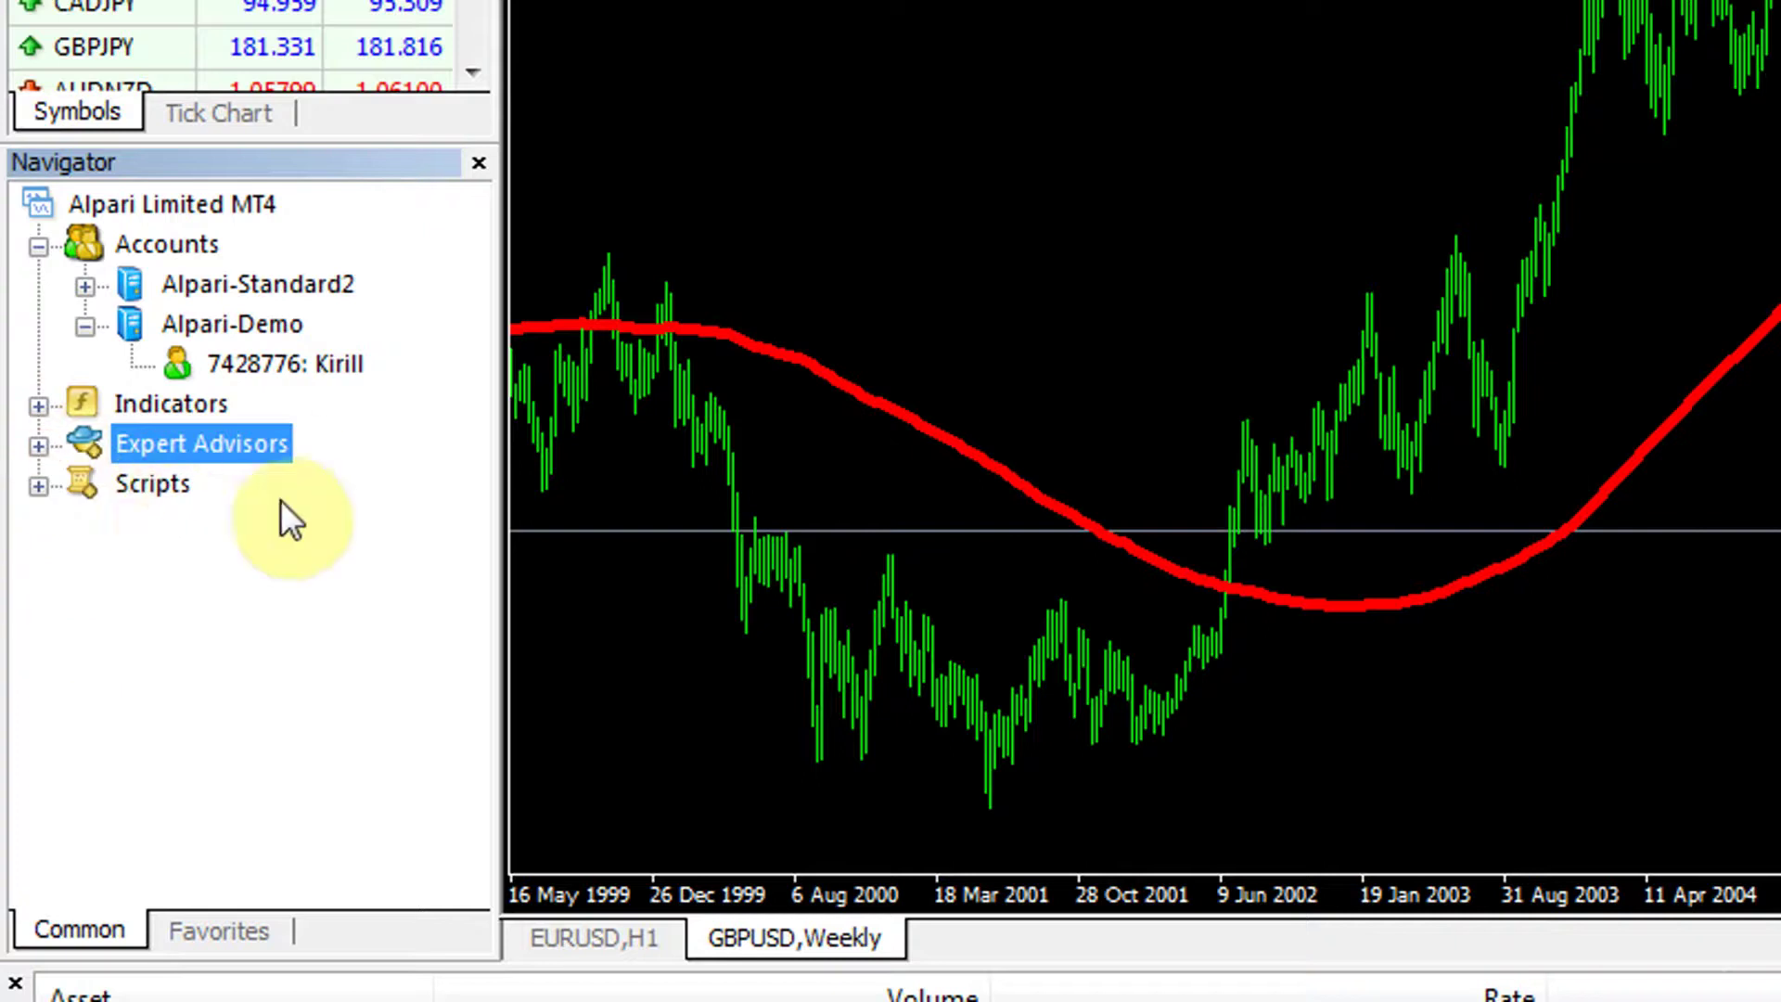
{"action": "left_click", "coordinate": [57, 485]}
{"action": "left_click", "coordinate": [55, 486]}
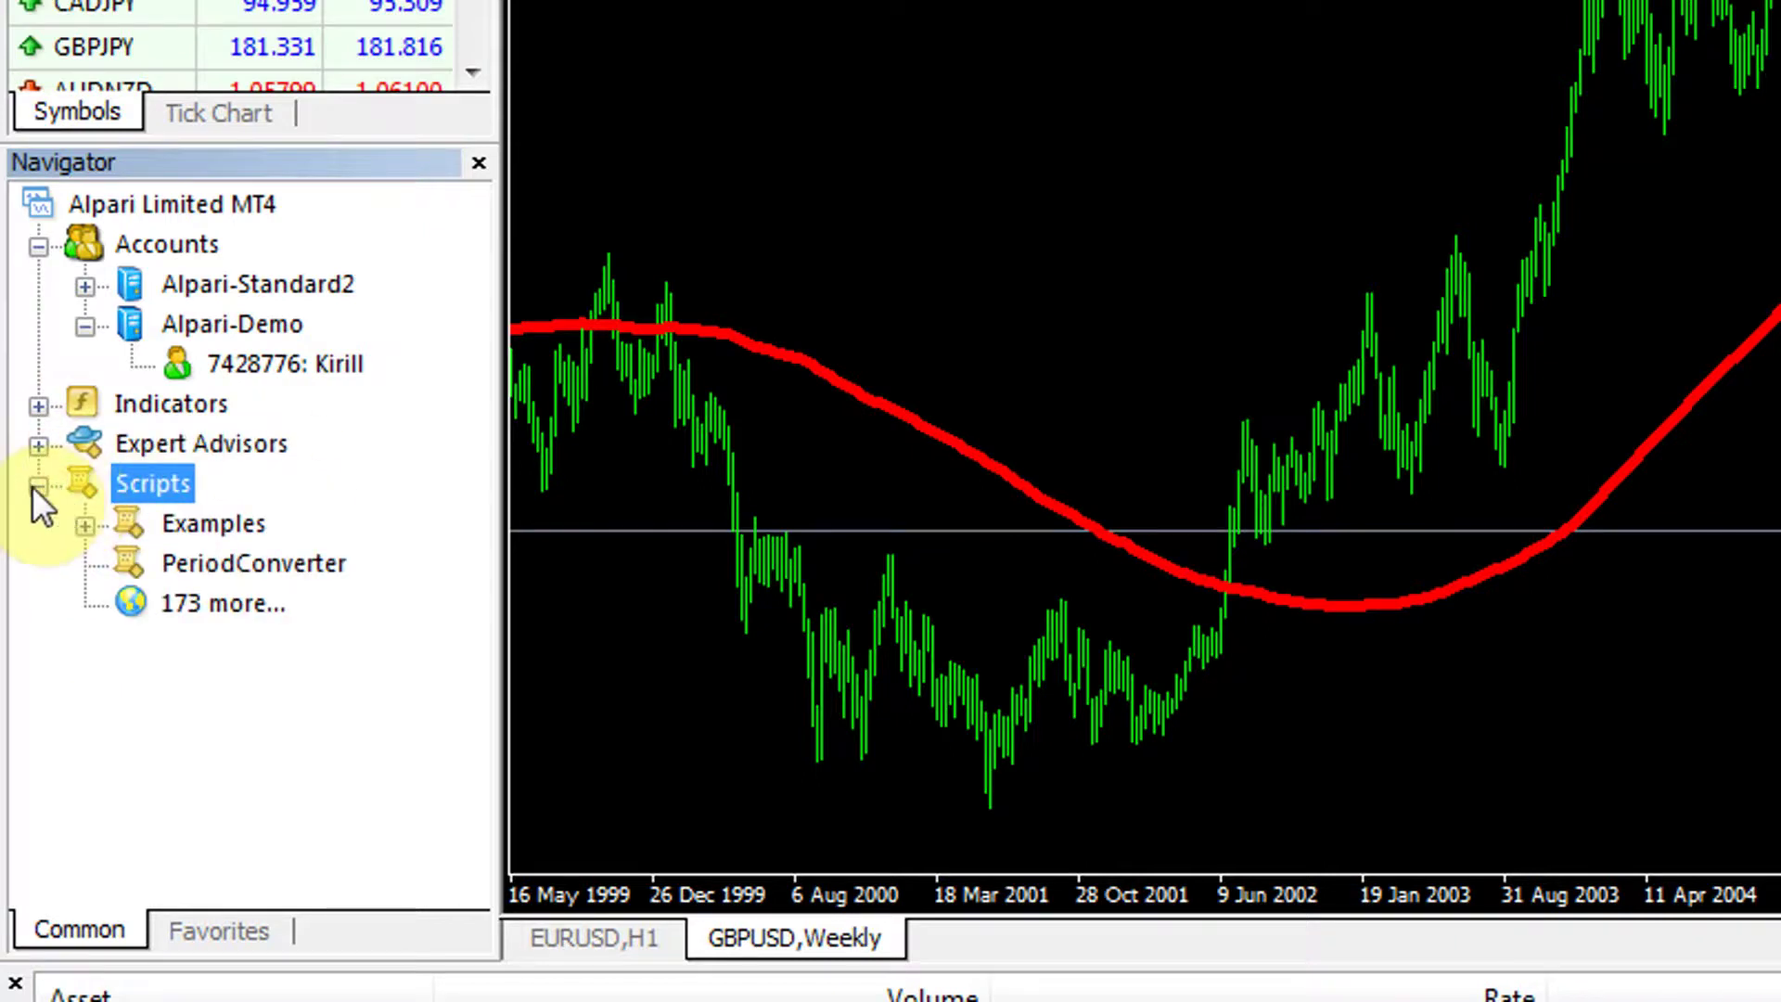
{"action": "left_click", "coordinate": [37, 485]}
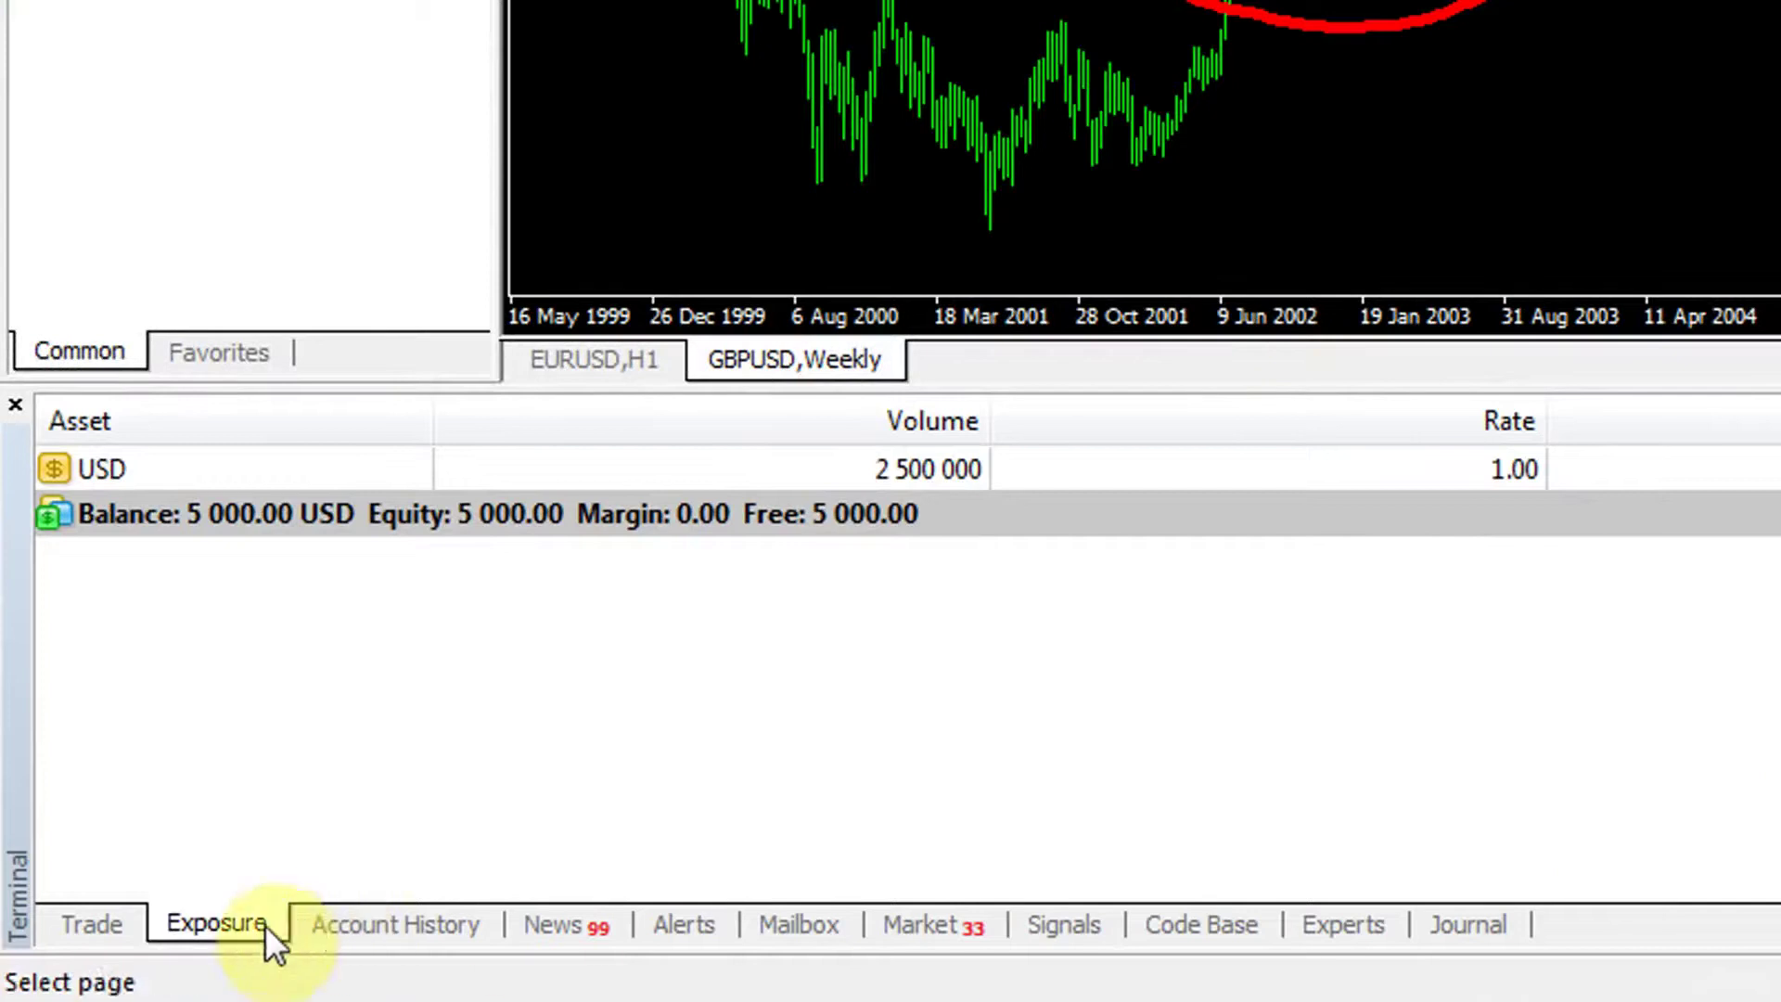
Browse the Terminal's Trade, Exposure, Account History and Journal pages, ending back on Trade
{"action": "left_click", "coordinate": [92, 925]}
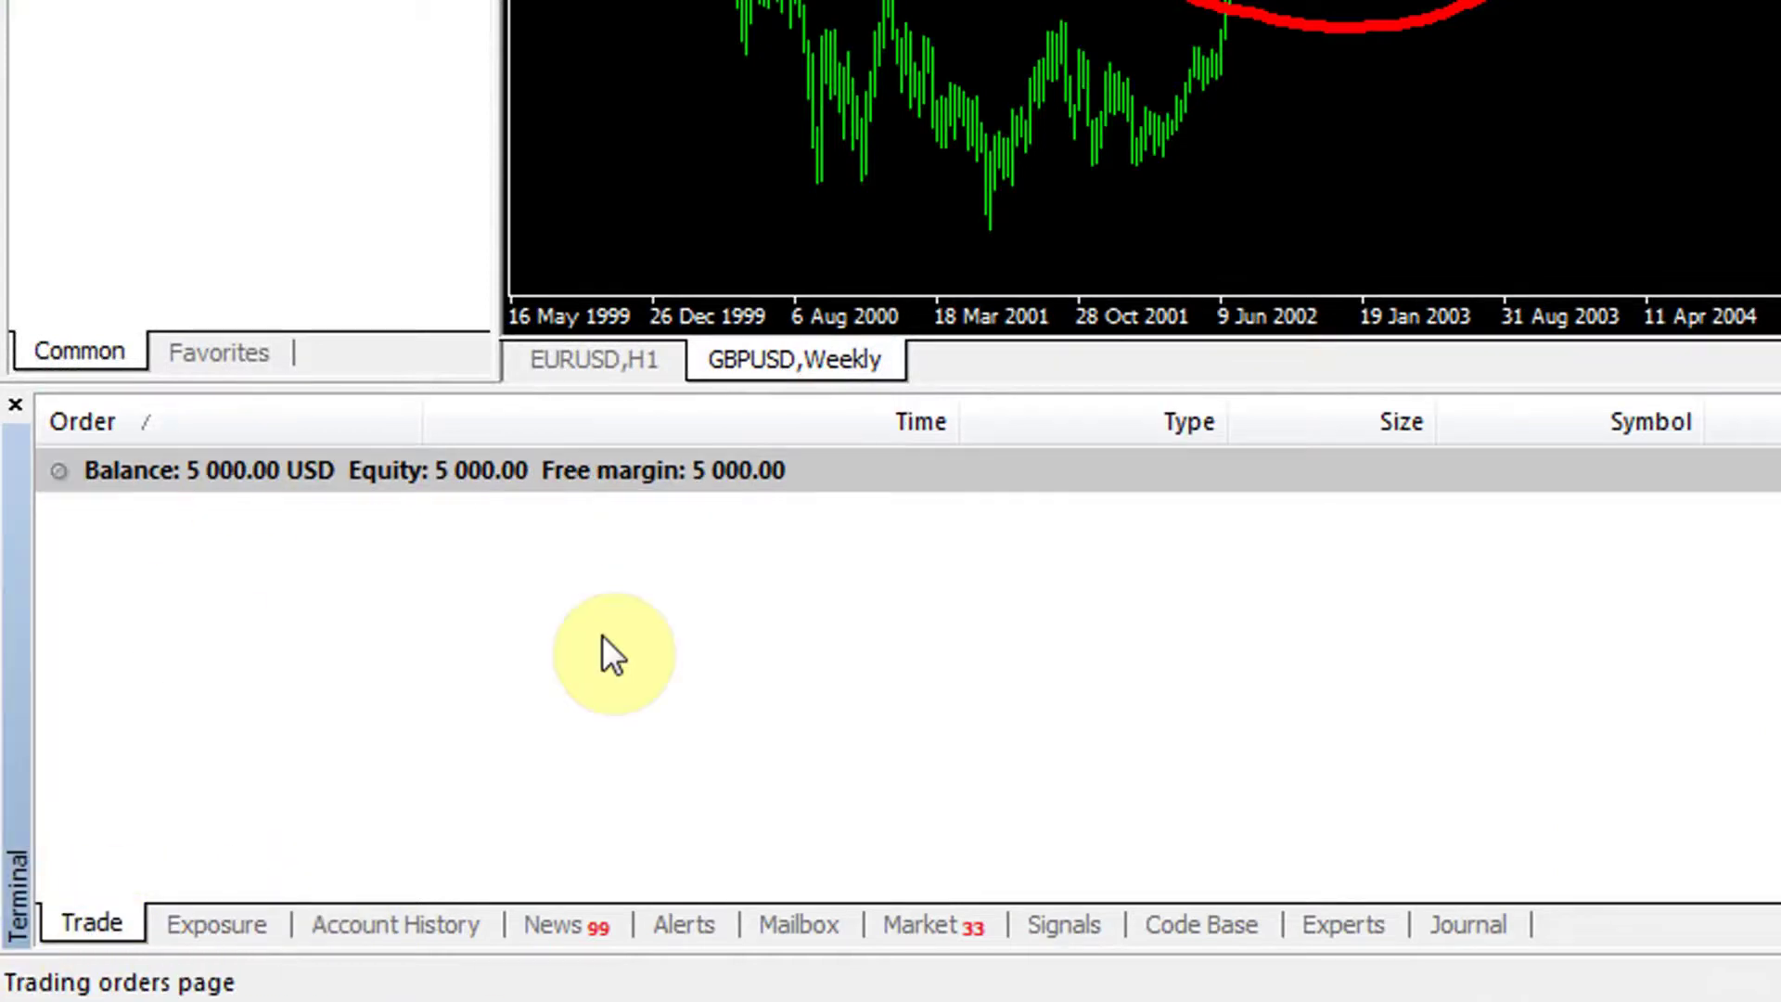
{"action": "left_click", "coordinate": [219, 931]}
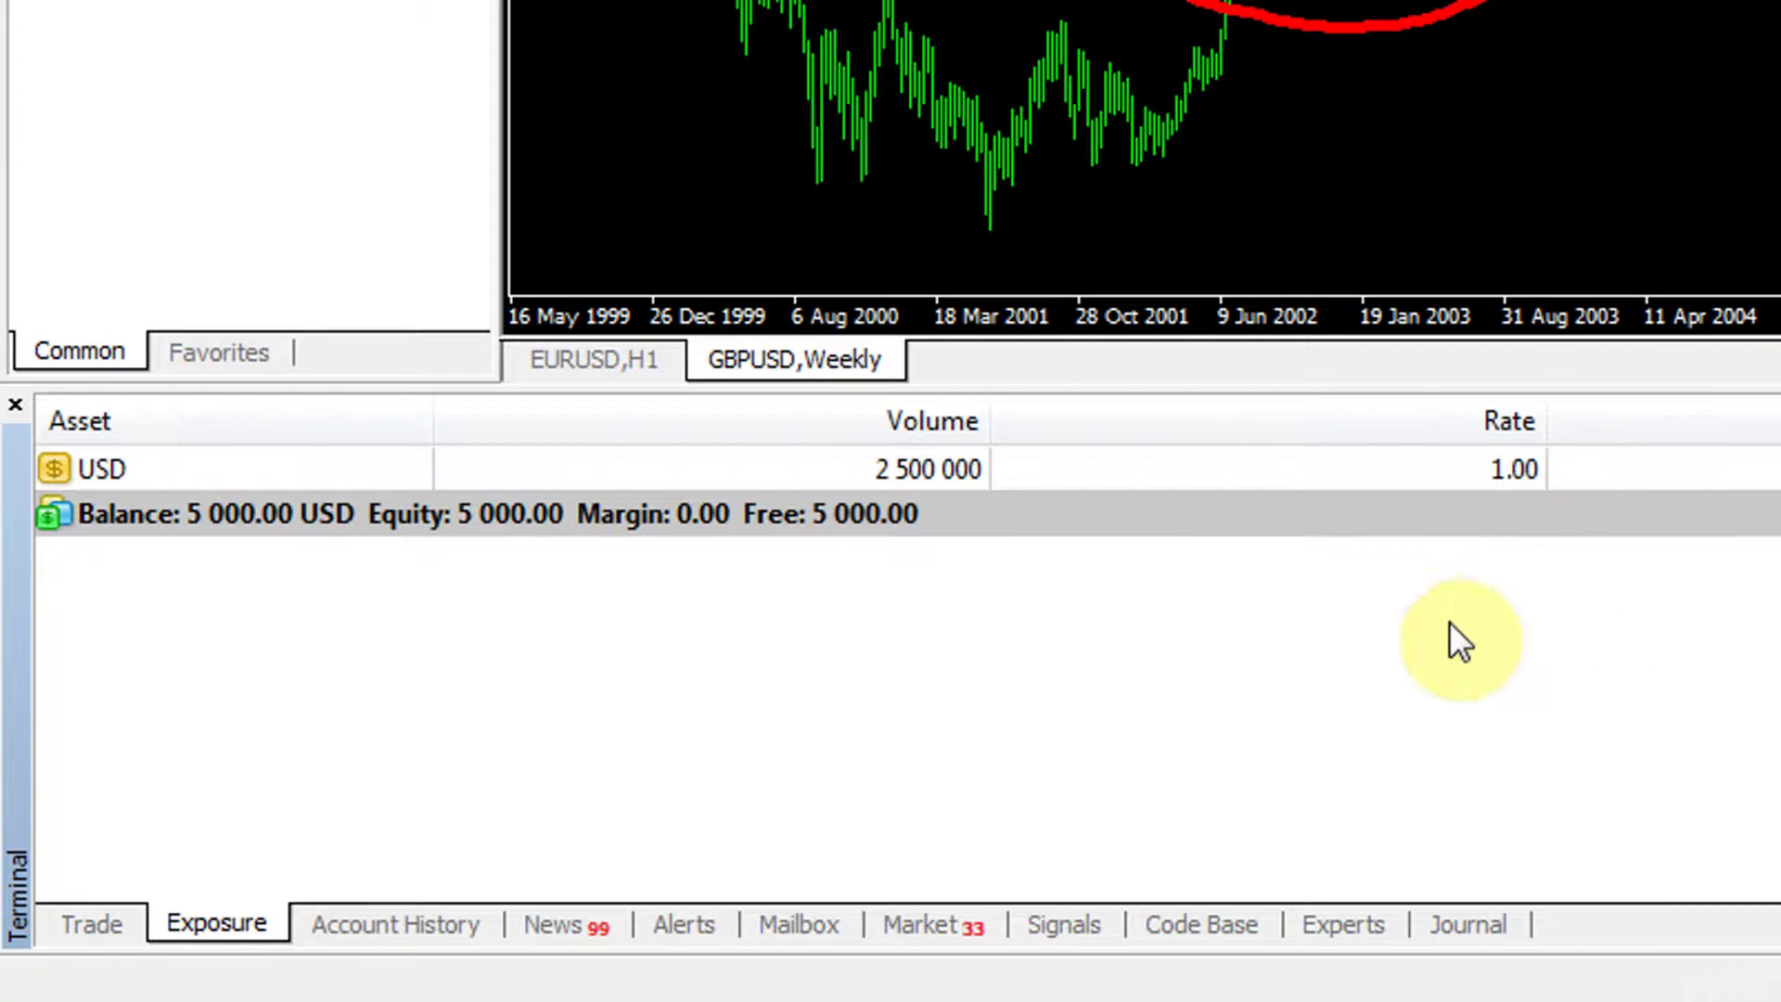
{"action": "left_click", "coordinate": [447, 922]}
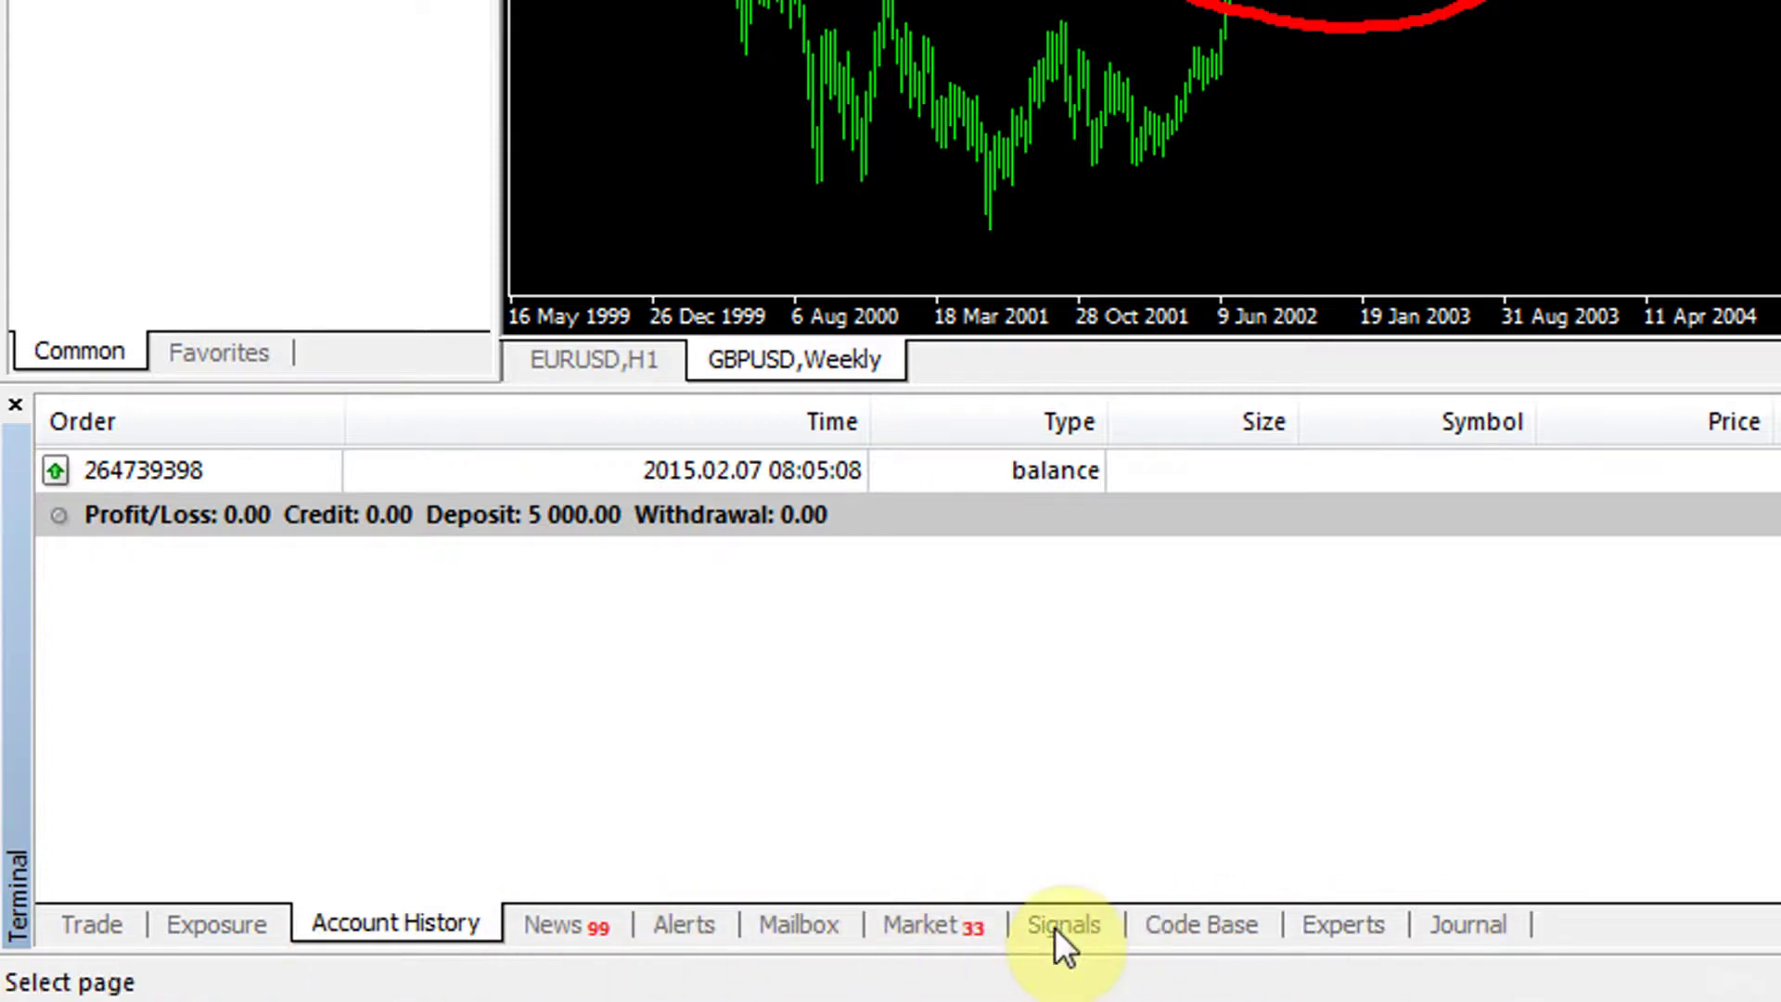
{"action": "left_click", "coordinate": [1478, 925]}
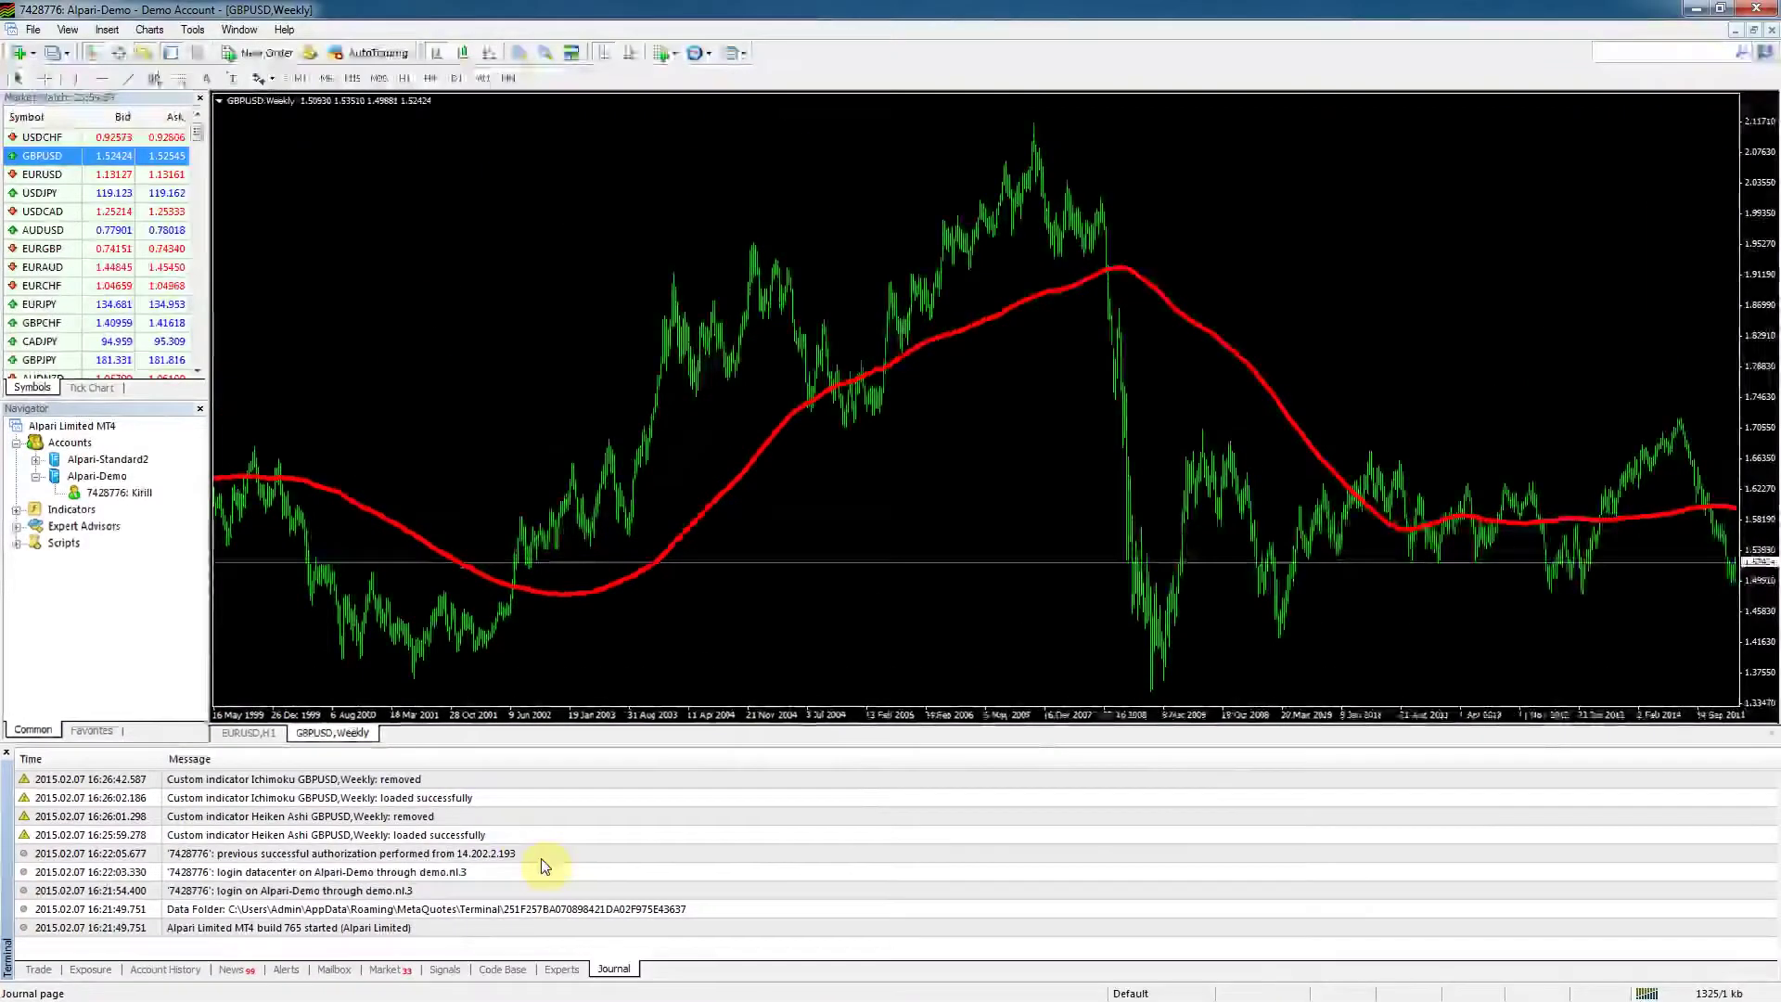
{"action": "left_click", "coordinate": [32, 972]}
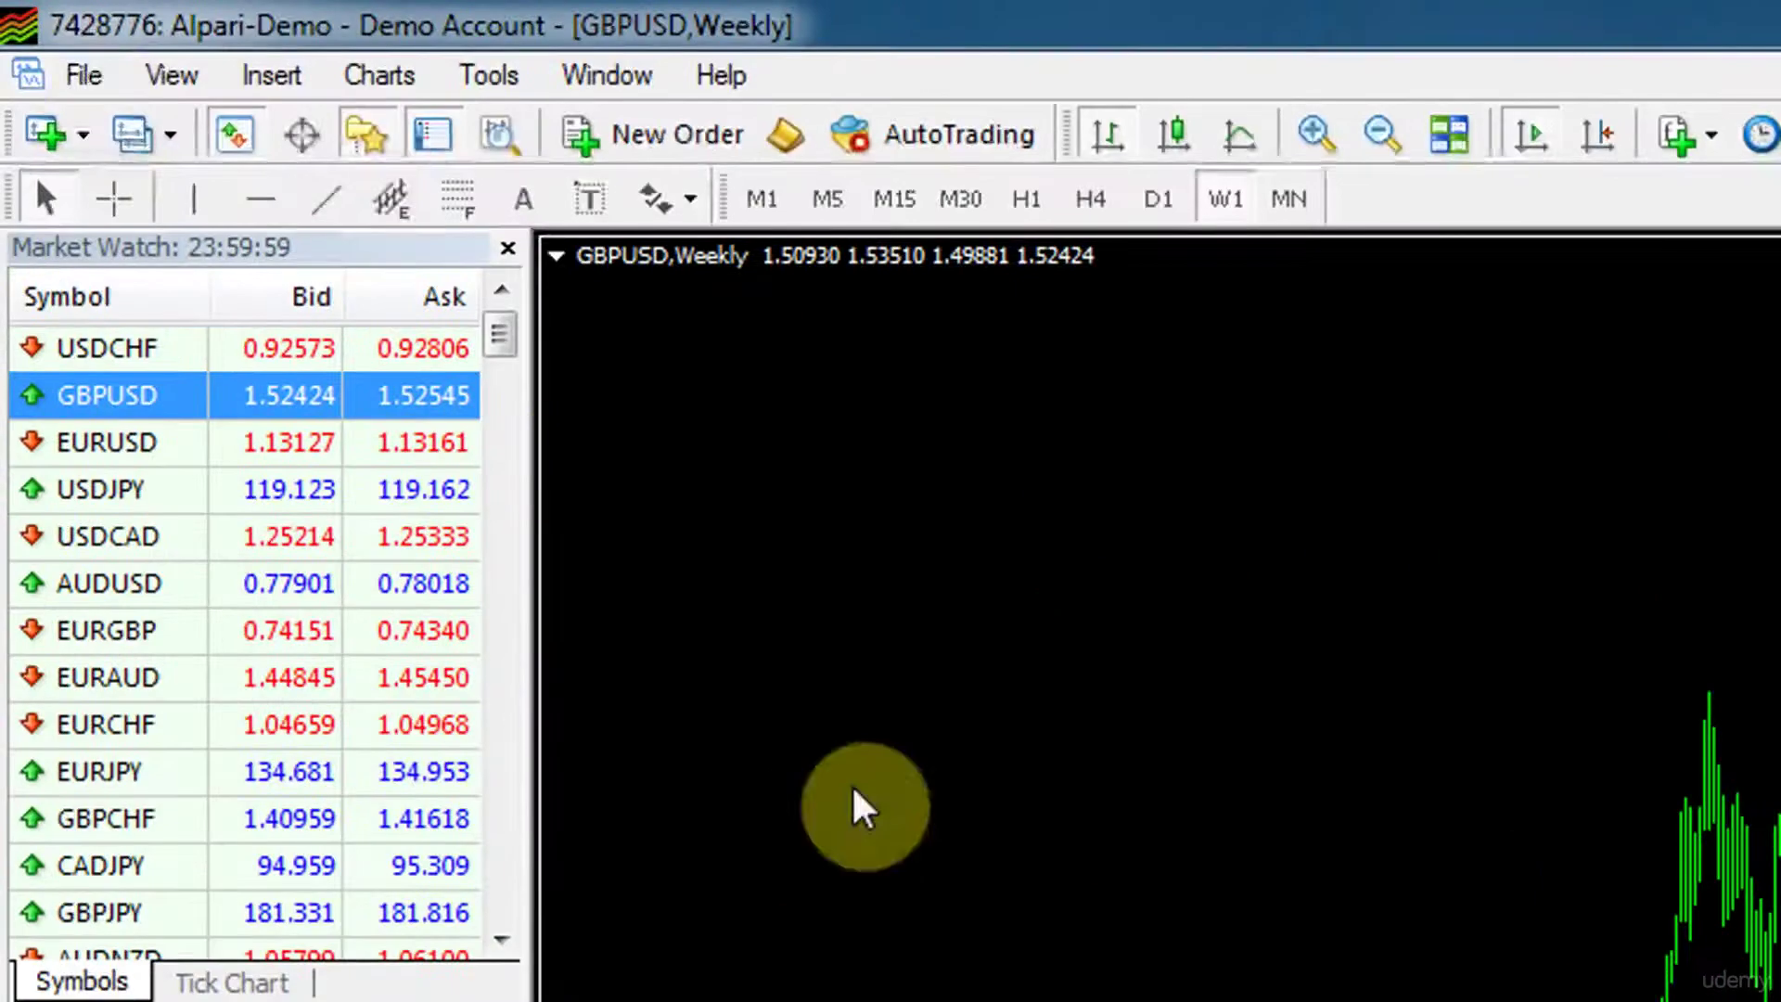
Start File > Open an Account, review the trading servers list, then cancel back to the File menu
{"action": "left_click", "coordinate": [84, 75]}
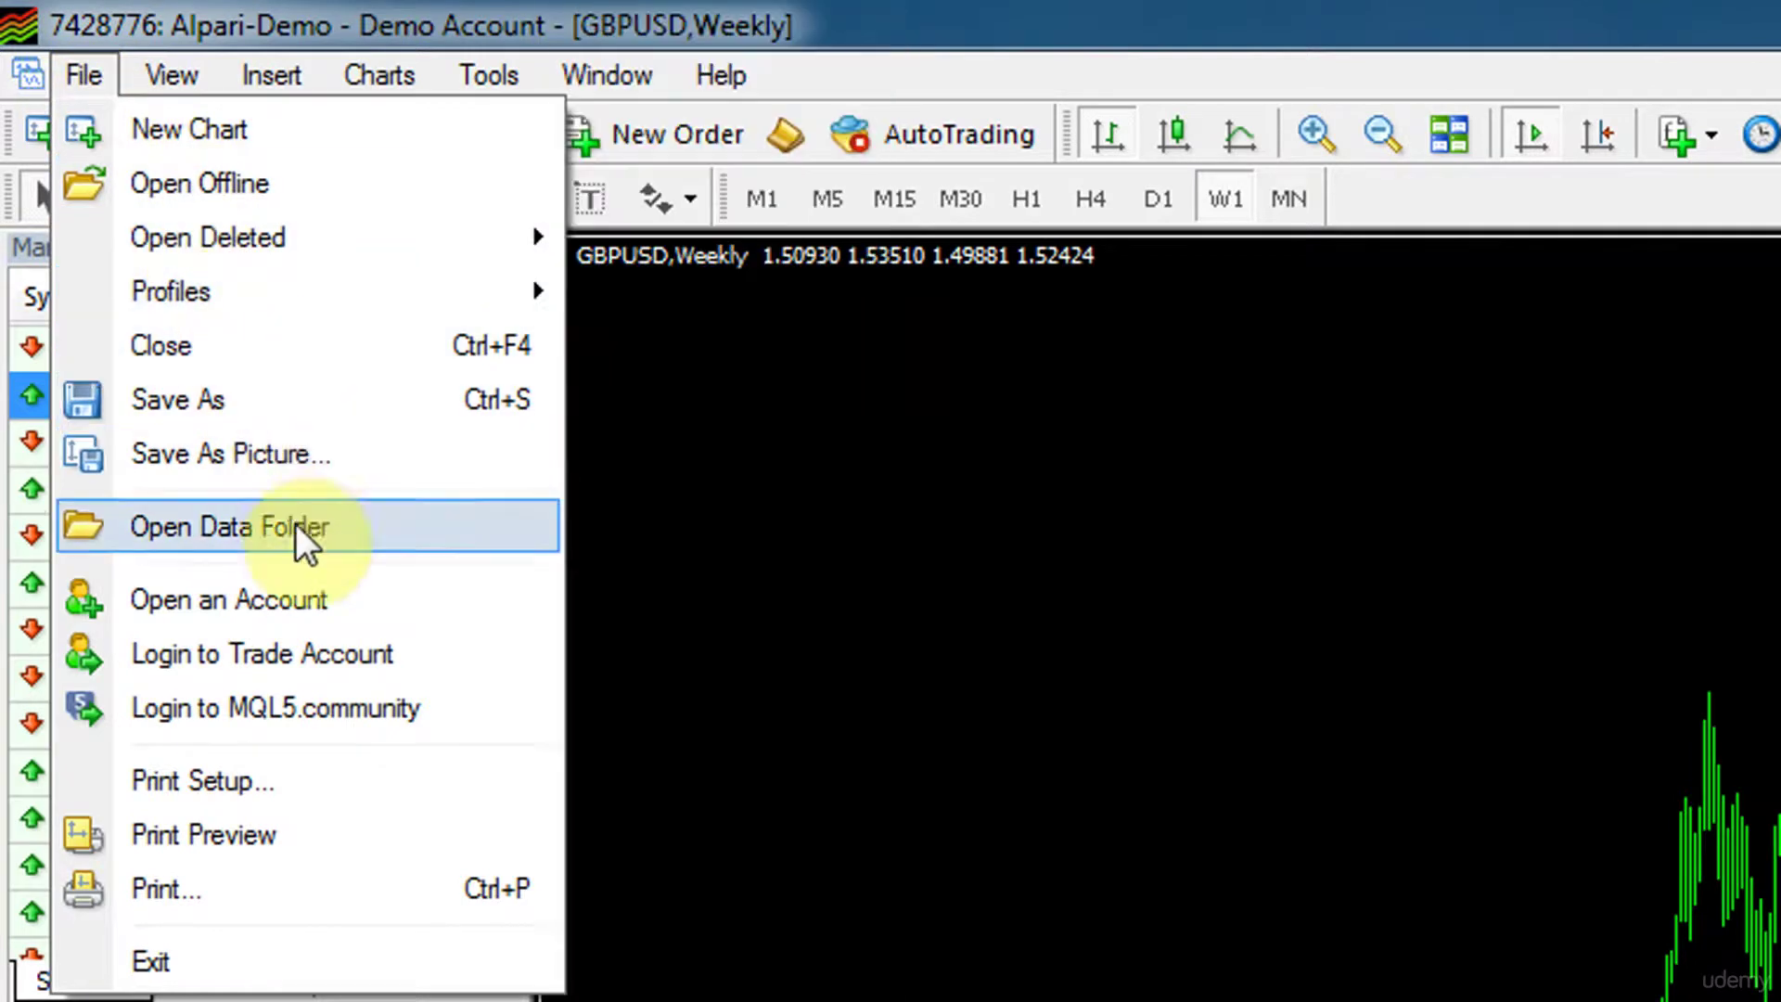
{"action": "key", "text": "Right"}
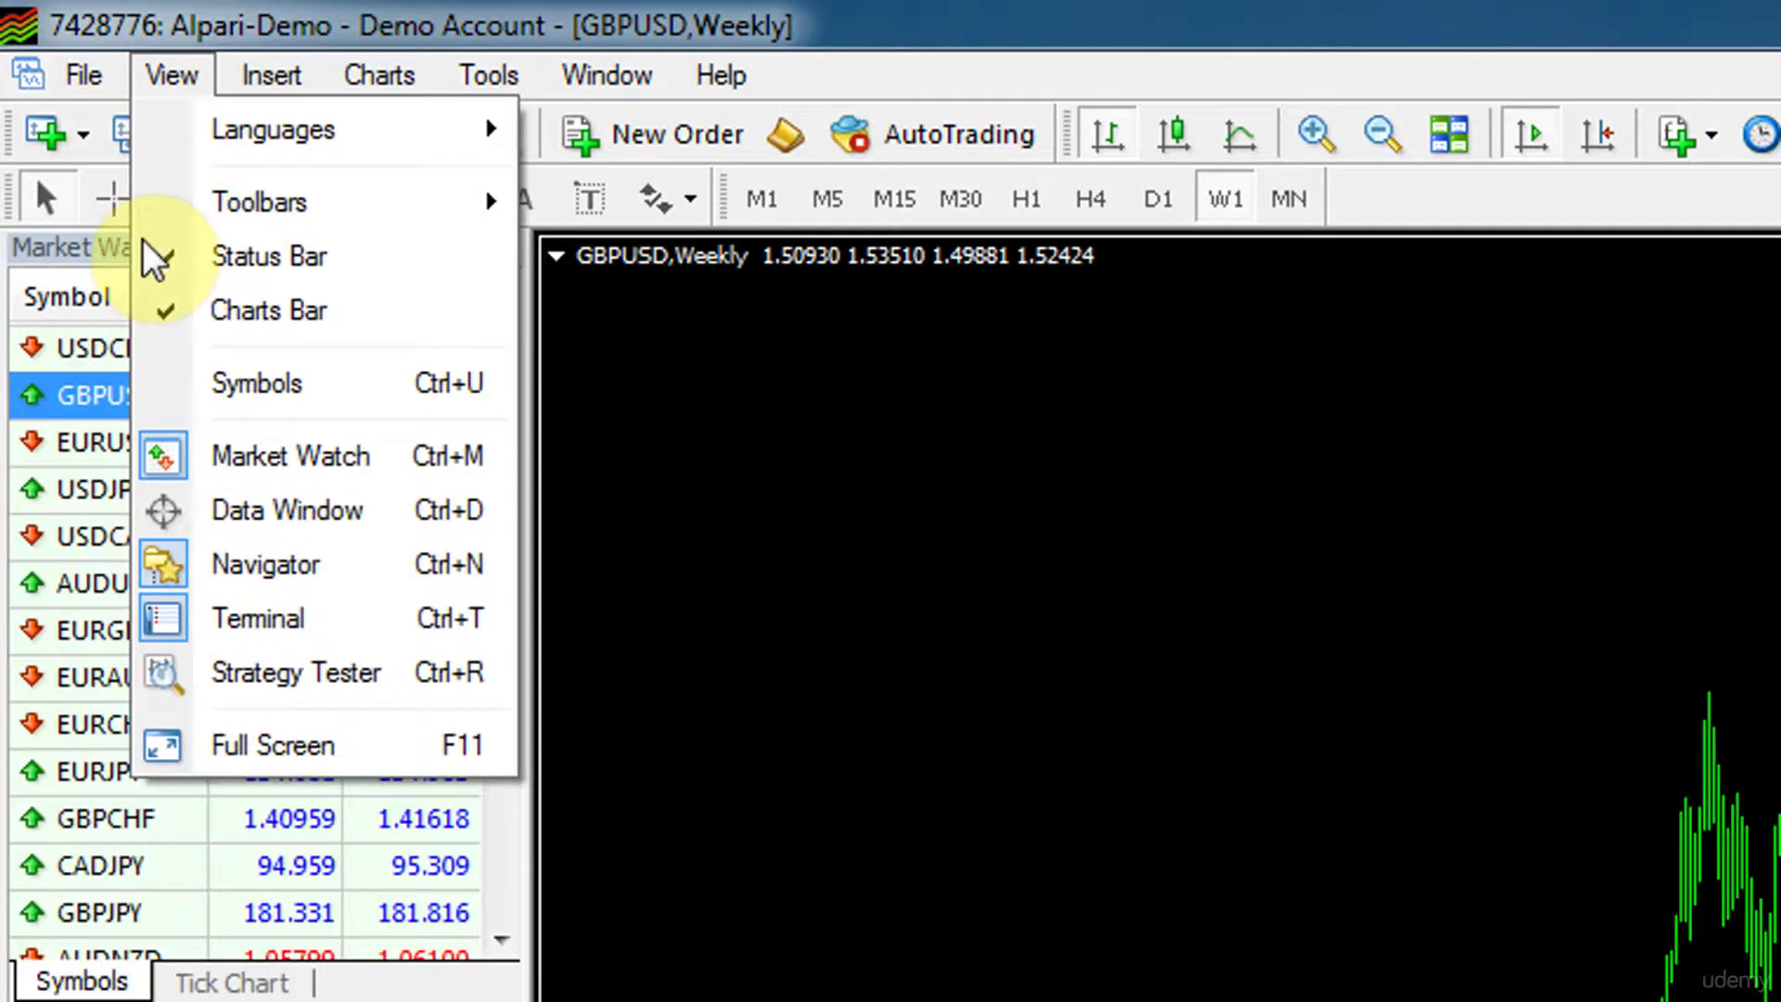
{"action": "key", "text": "Left"}
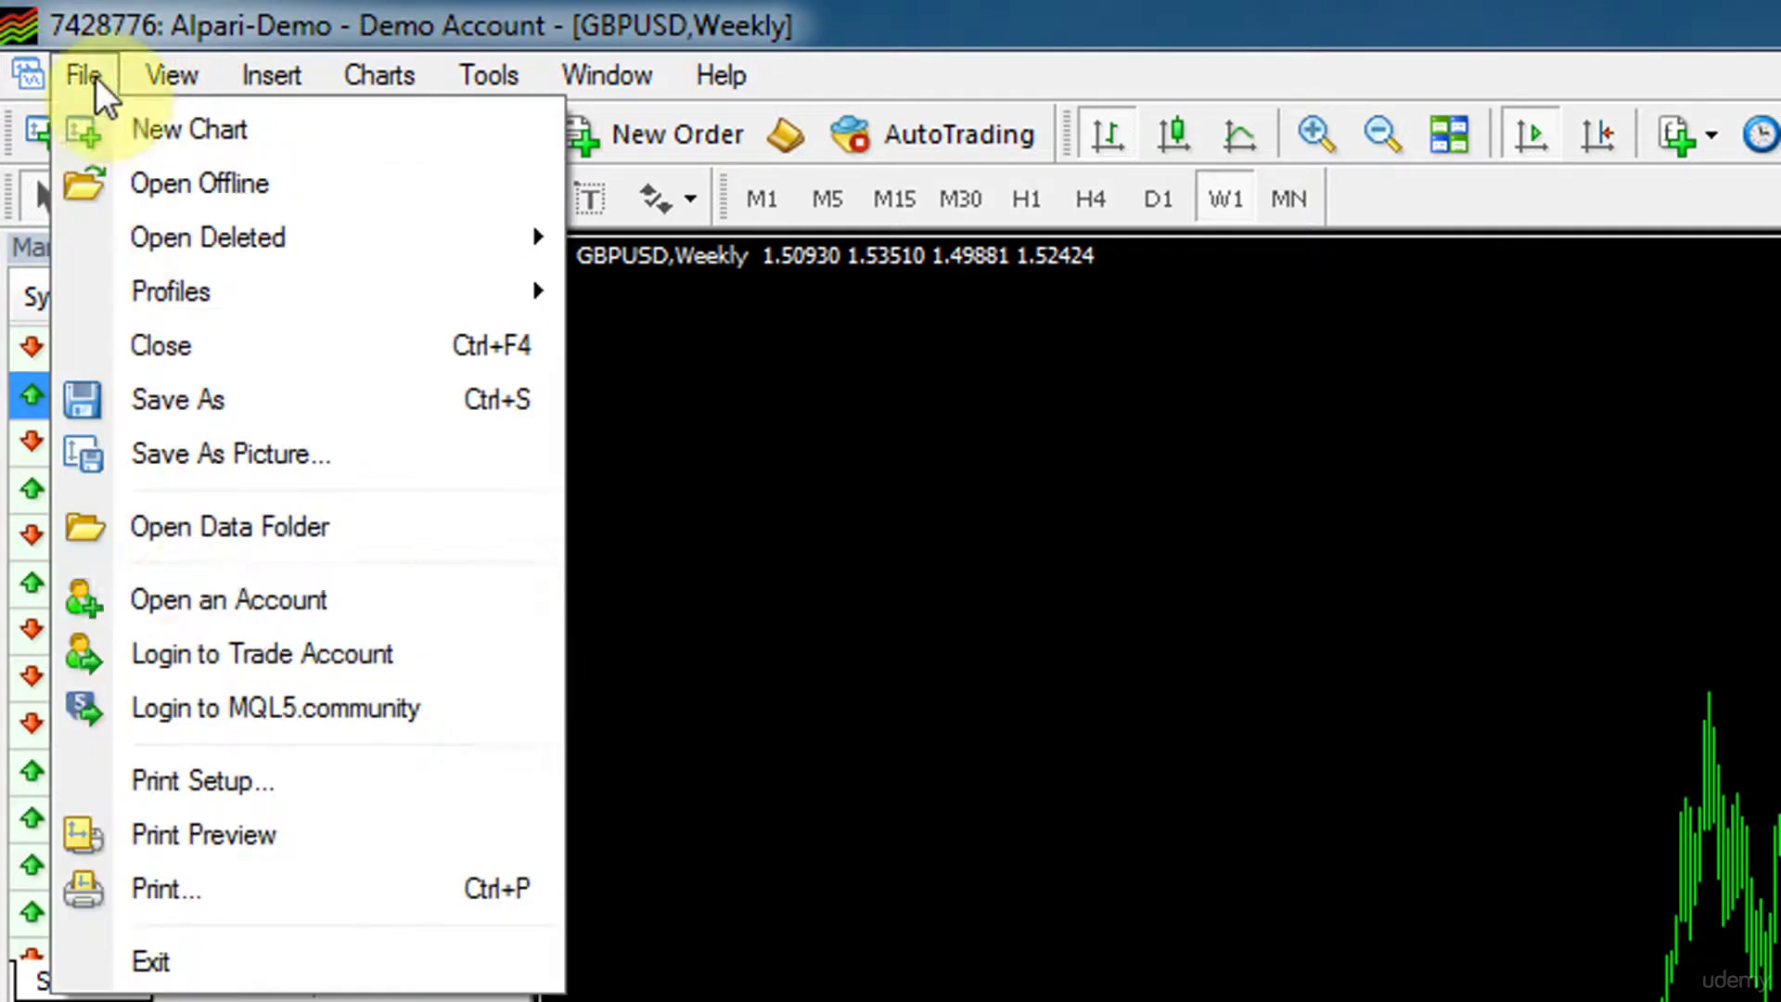
{"action": "left_click", "coordinate": [220, 624]}
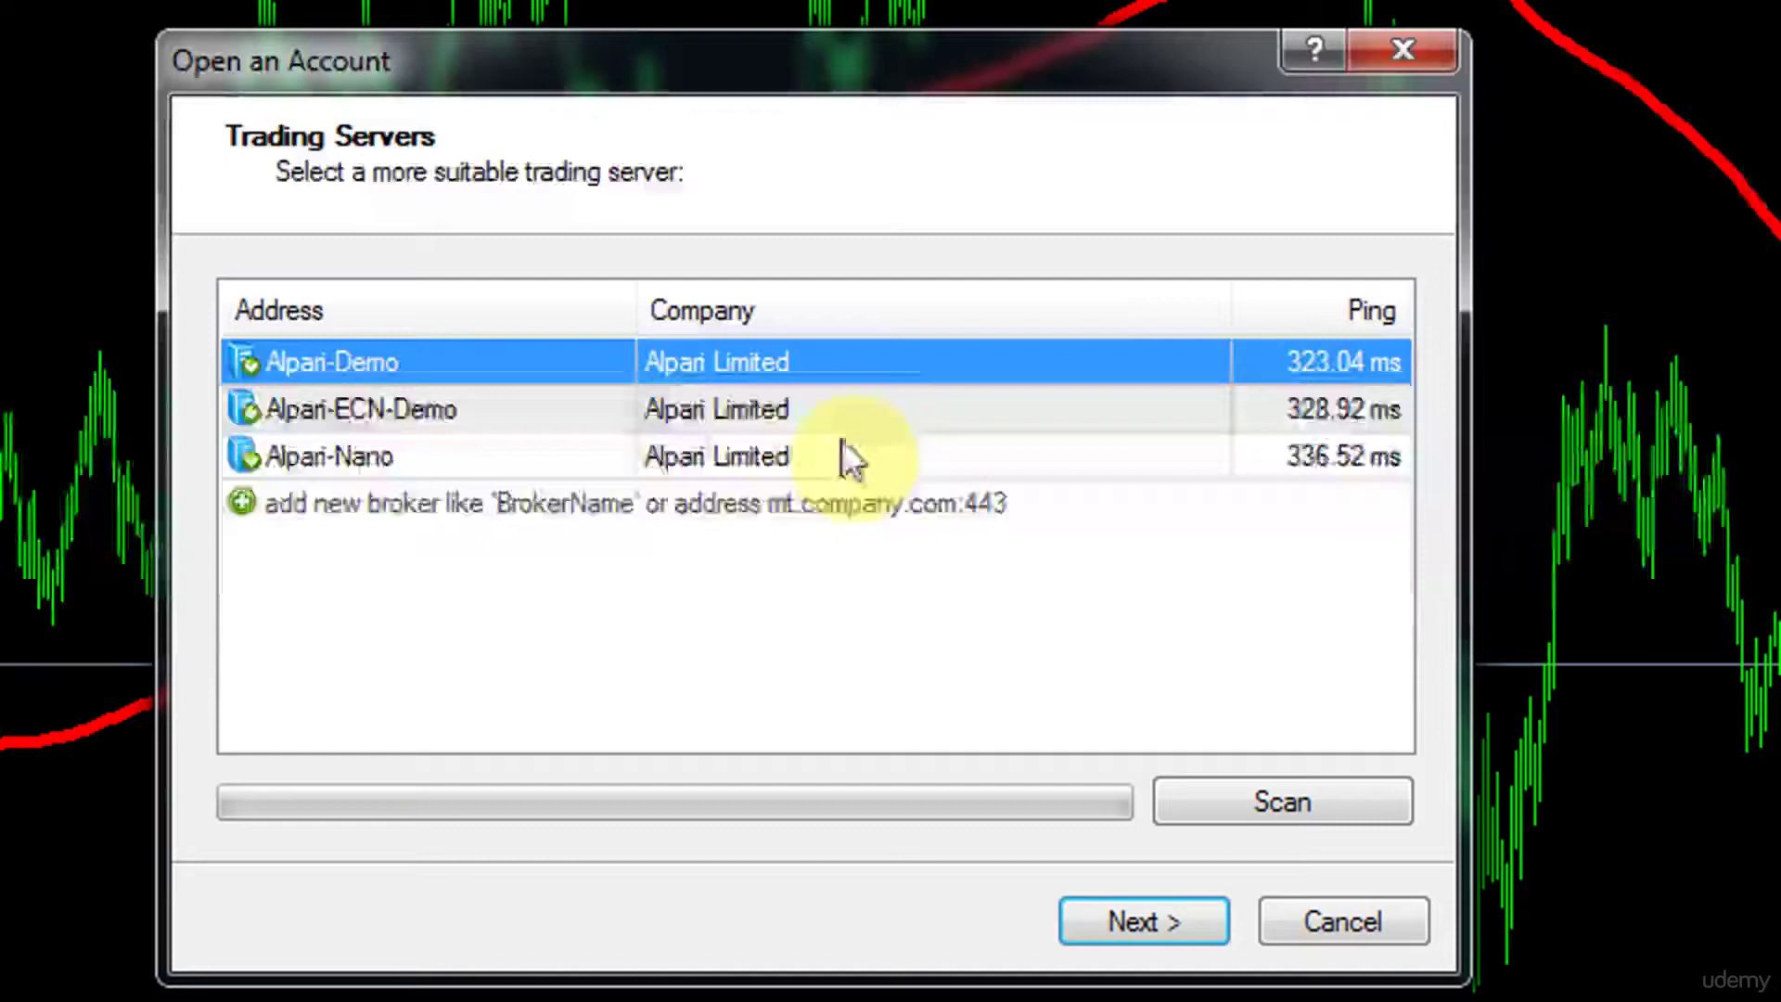
{"action": "left_click", "coordinate": [1342, 922]}
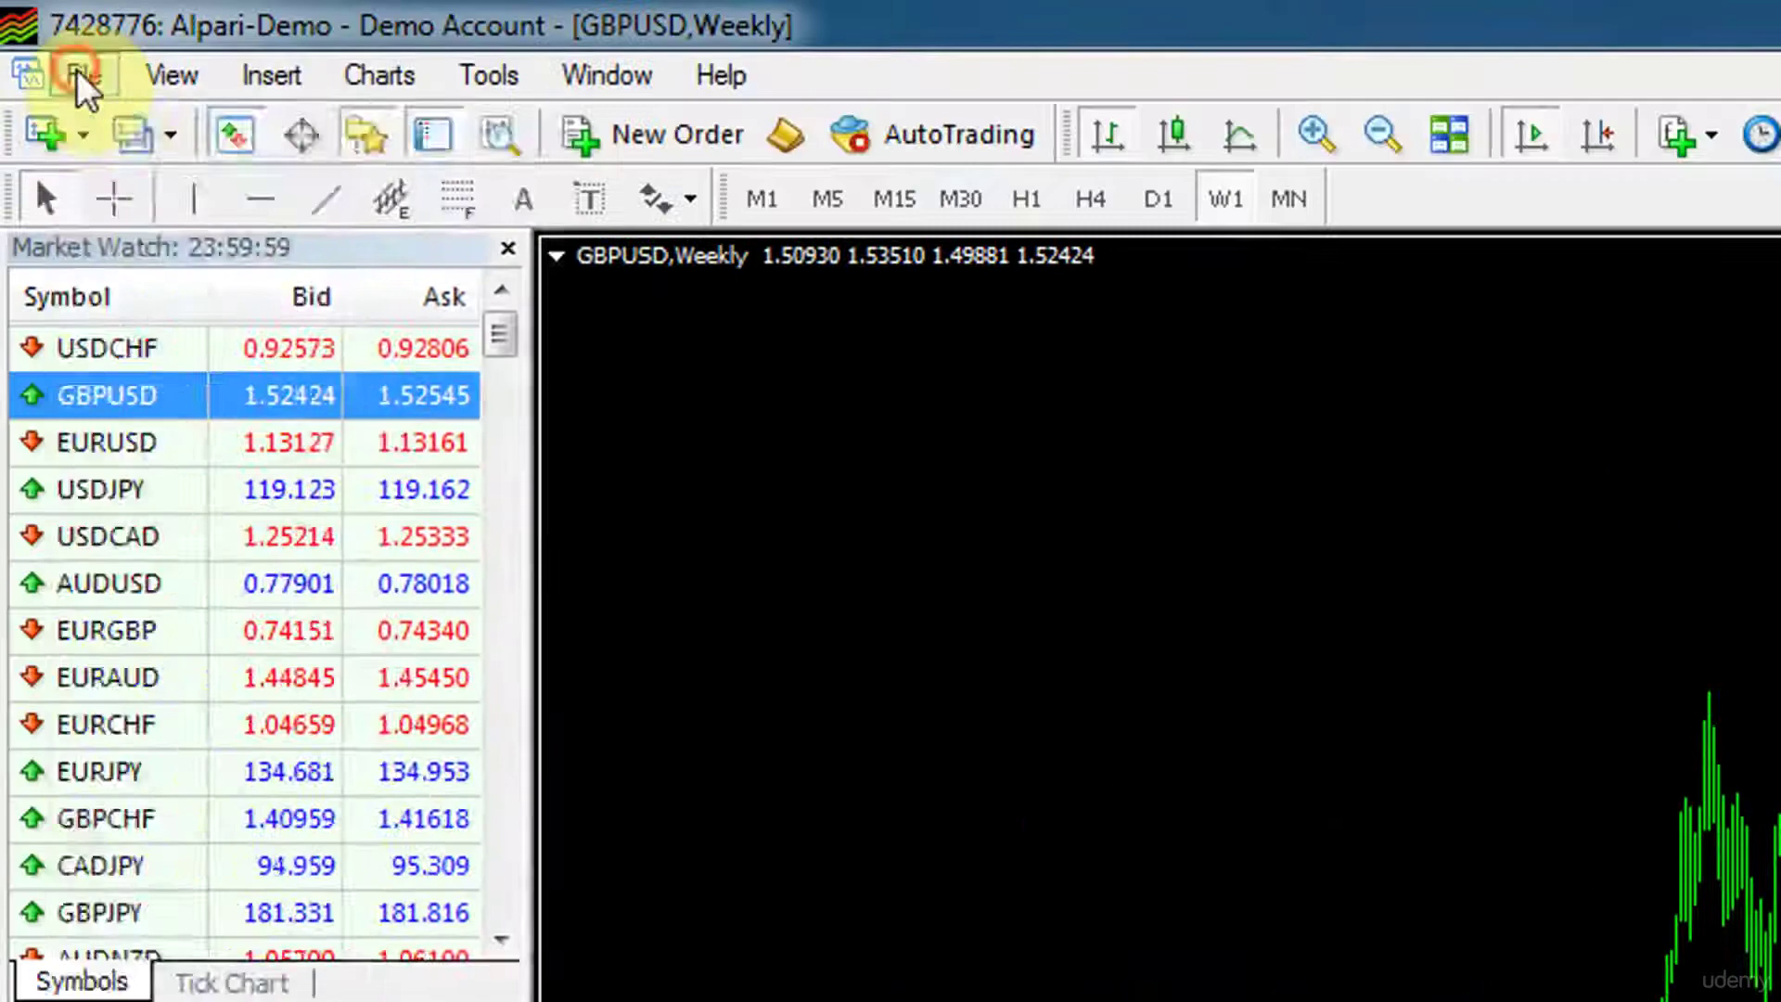
{"action": "left_click", "coordinate": [76, 69]}
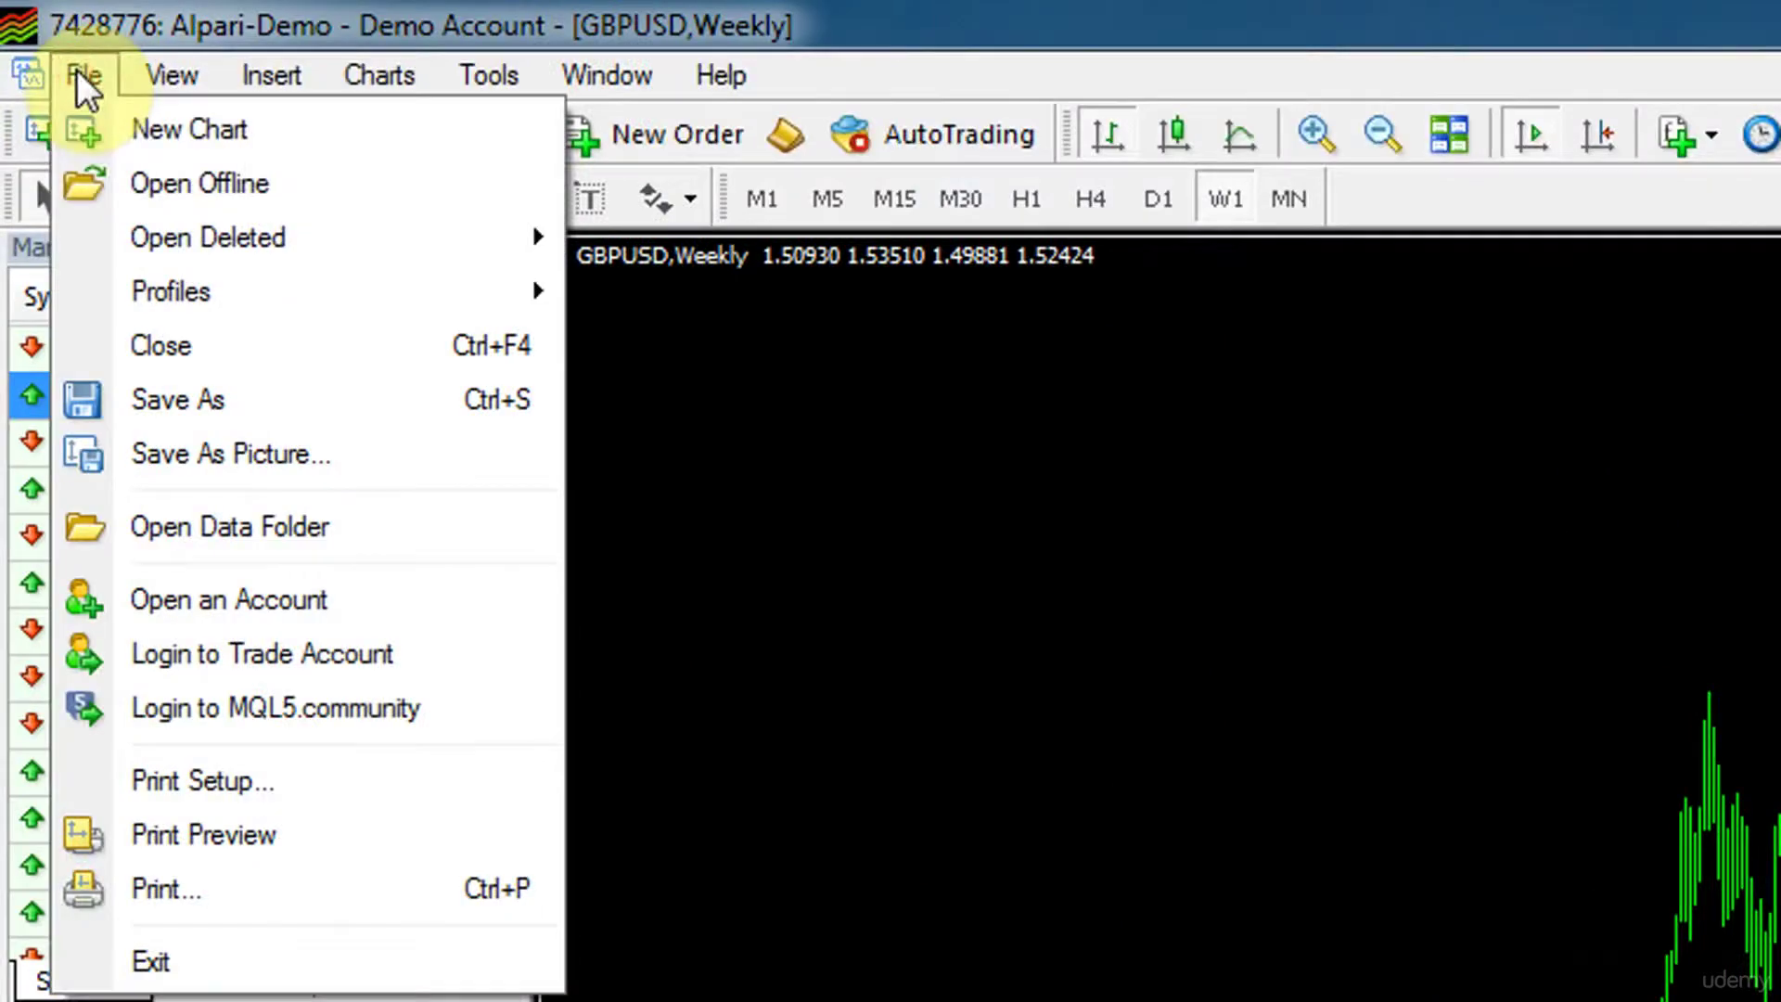
Open the trade-account login dialog, reposition it, look over its fields, and cancel without logging in
{"action": "left_click", "coordinate": [151, 656]}
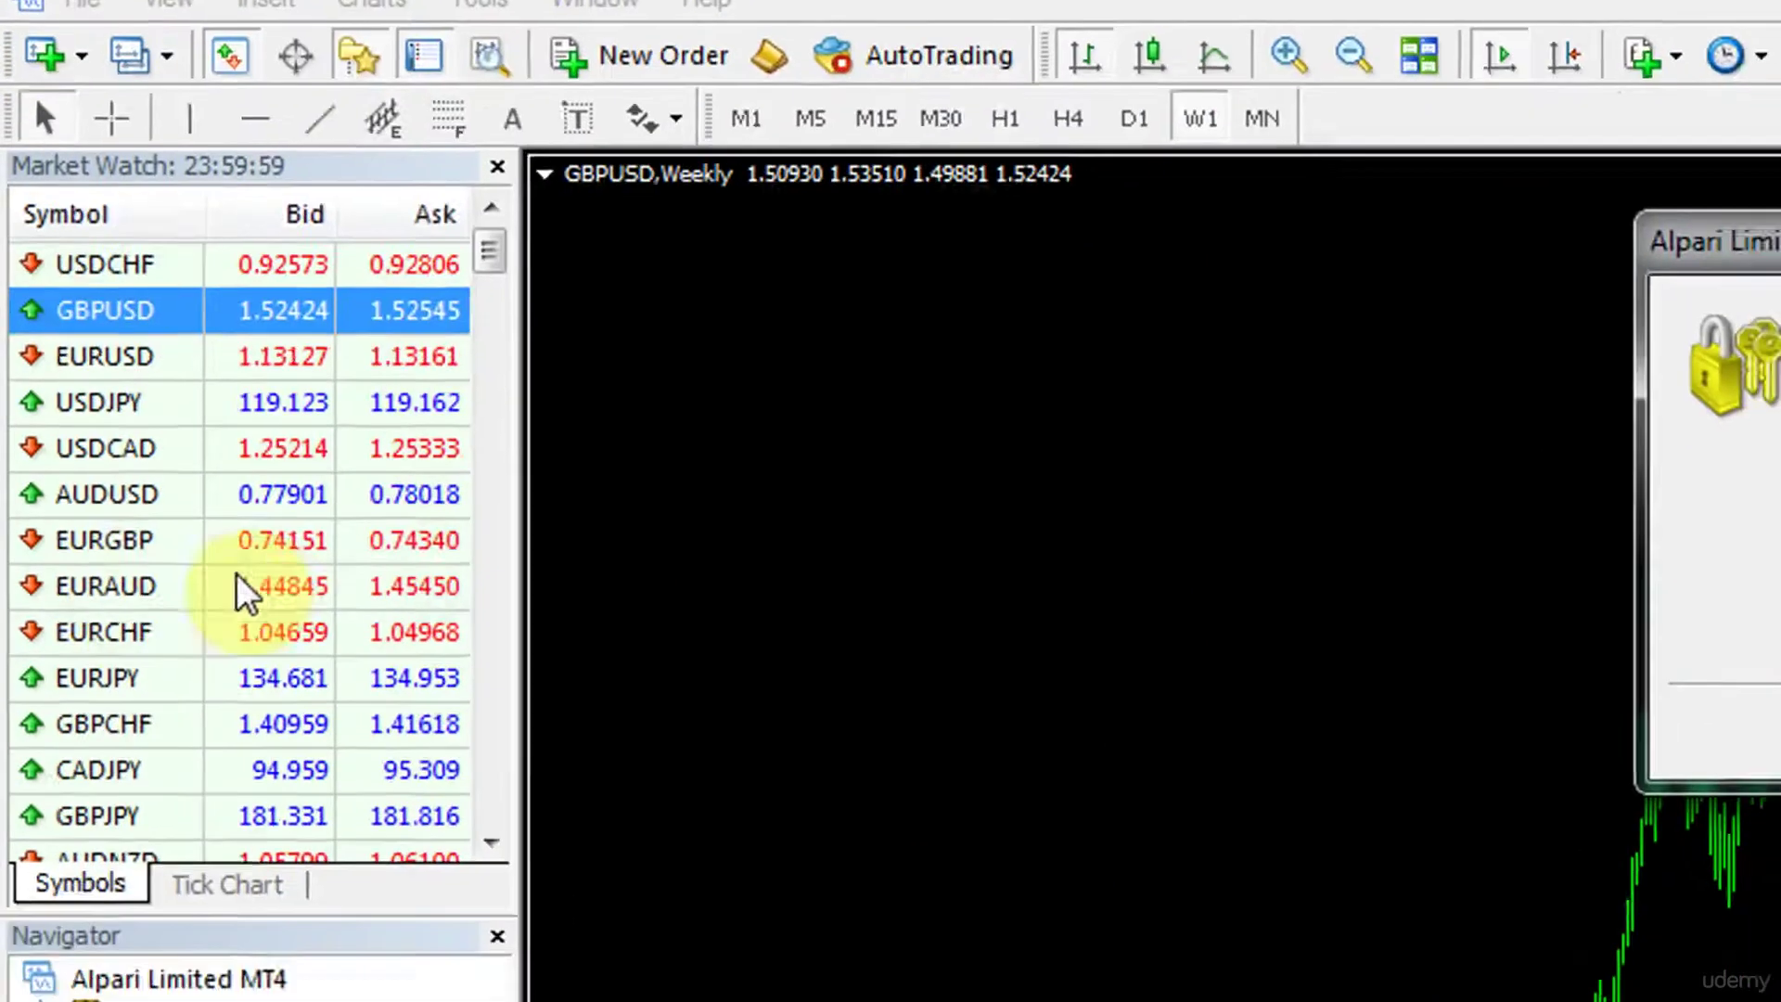
{"action": "left_click_drag", "start_coordinate": [1767, 243], "coordinate": [1572, 737]}
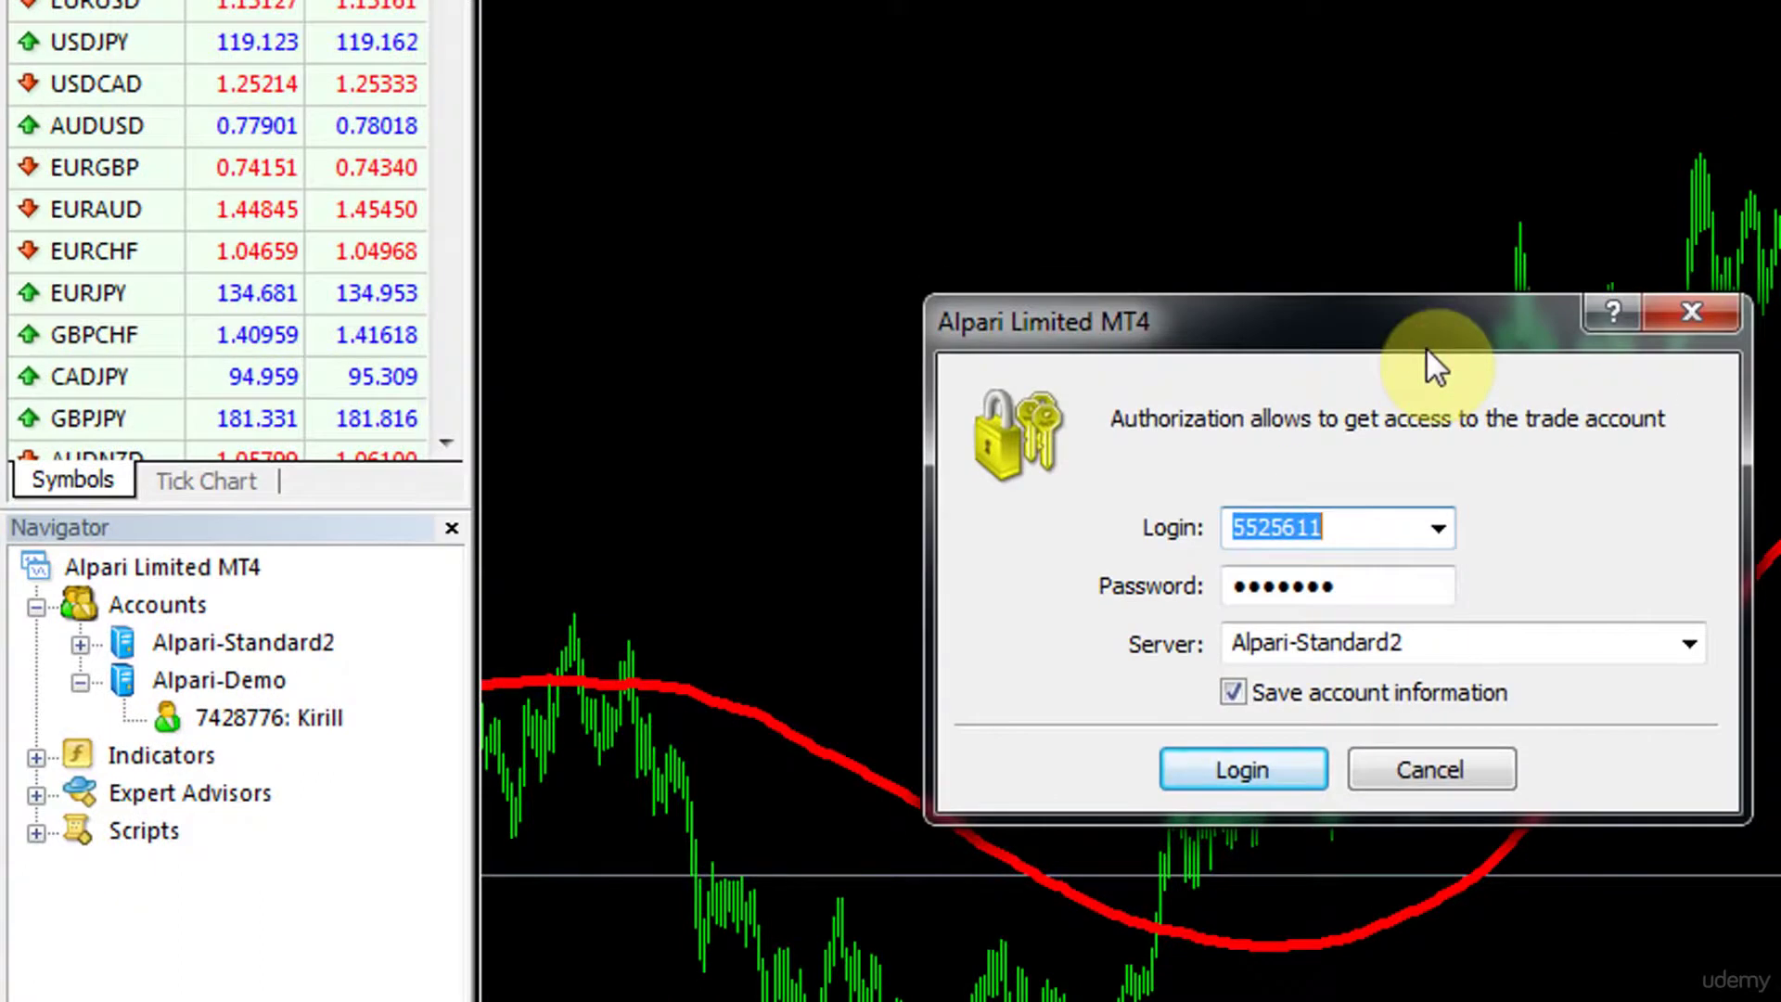
{"action": "left_click", "coordinate": [1363, 520]}
{"action": "left_click", "coordinate": [1523, 645]}
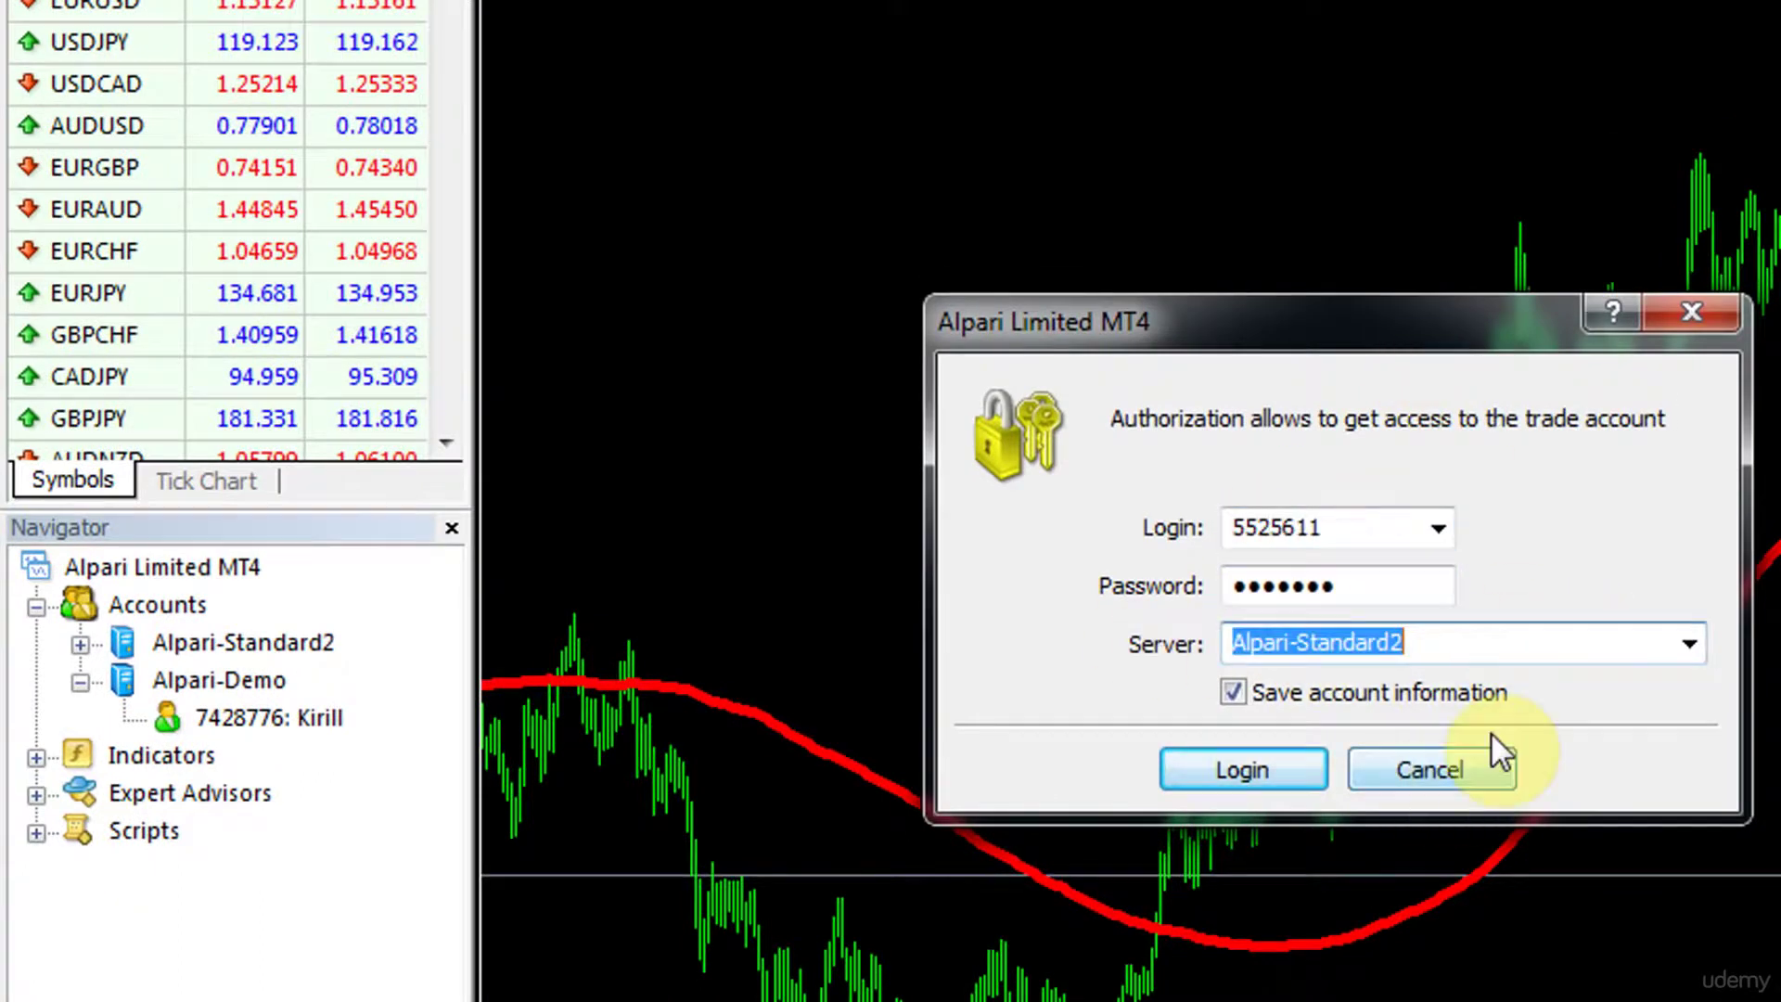
{"action": "left_click", "coordinate": [1429, 784]}
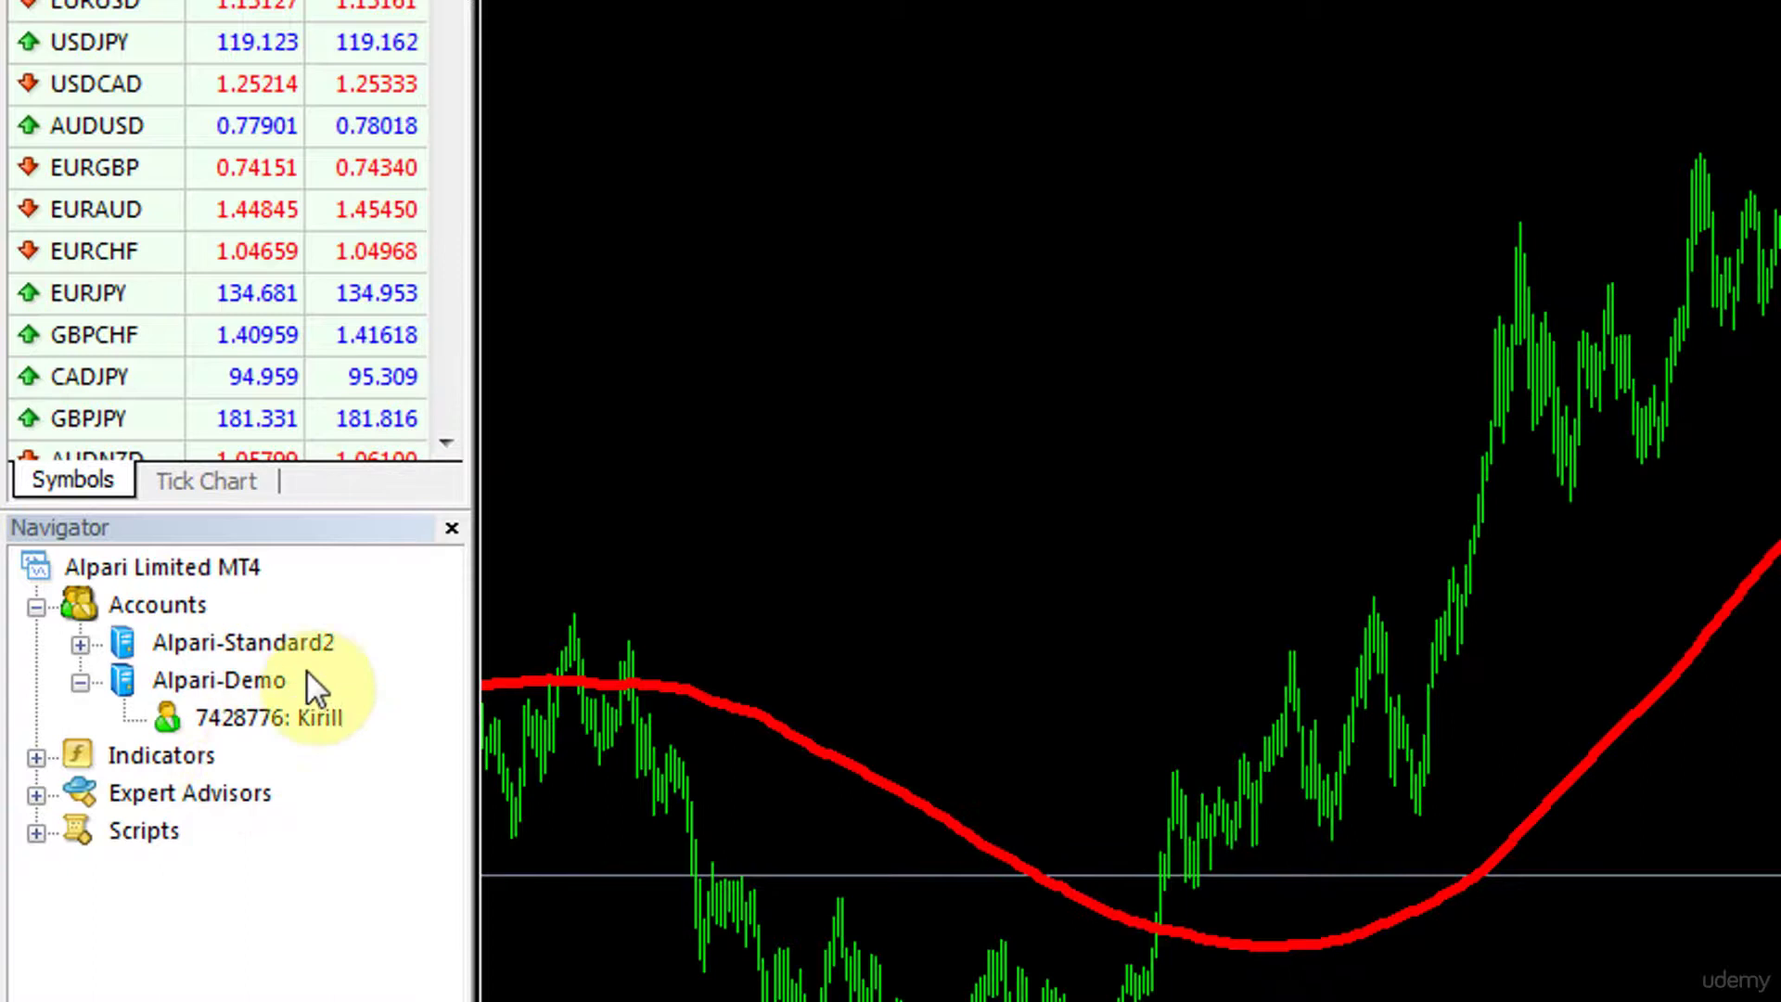
{"action": "left_click", "coordinate": [107, 9]}
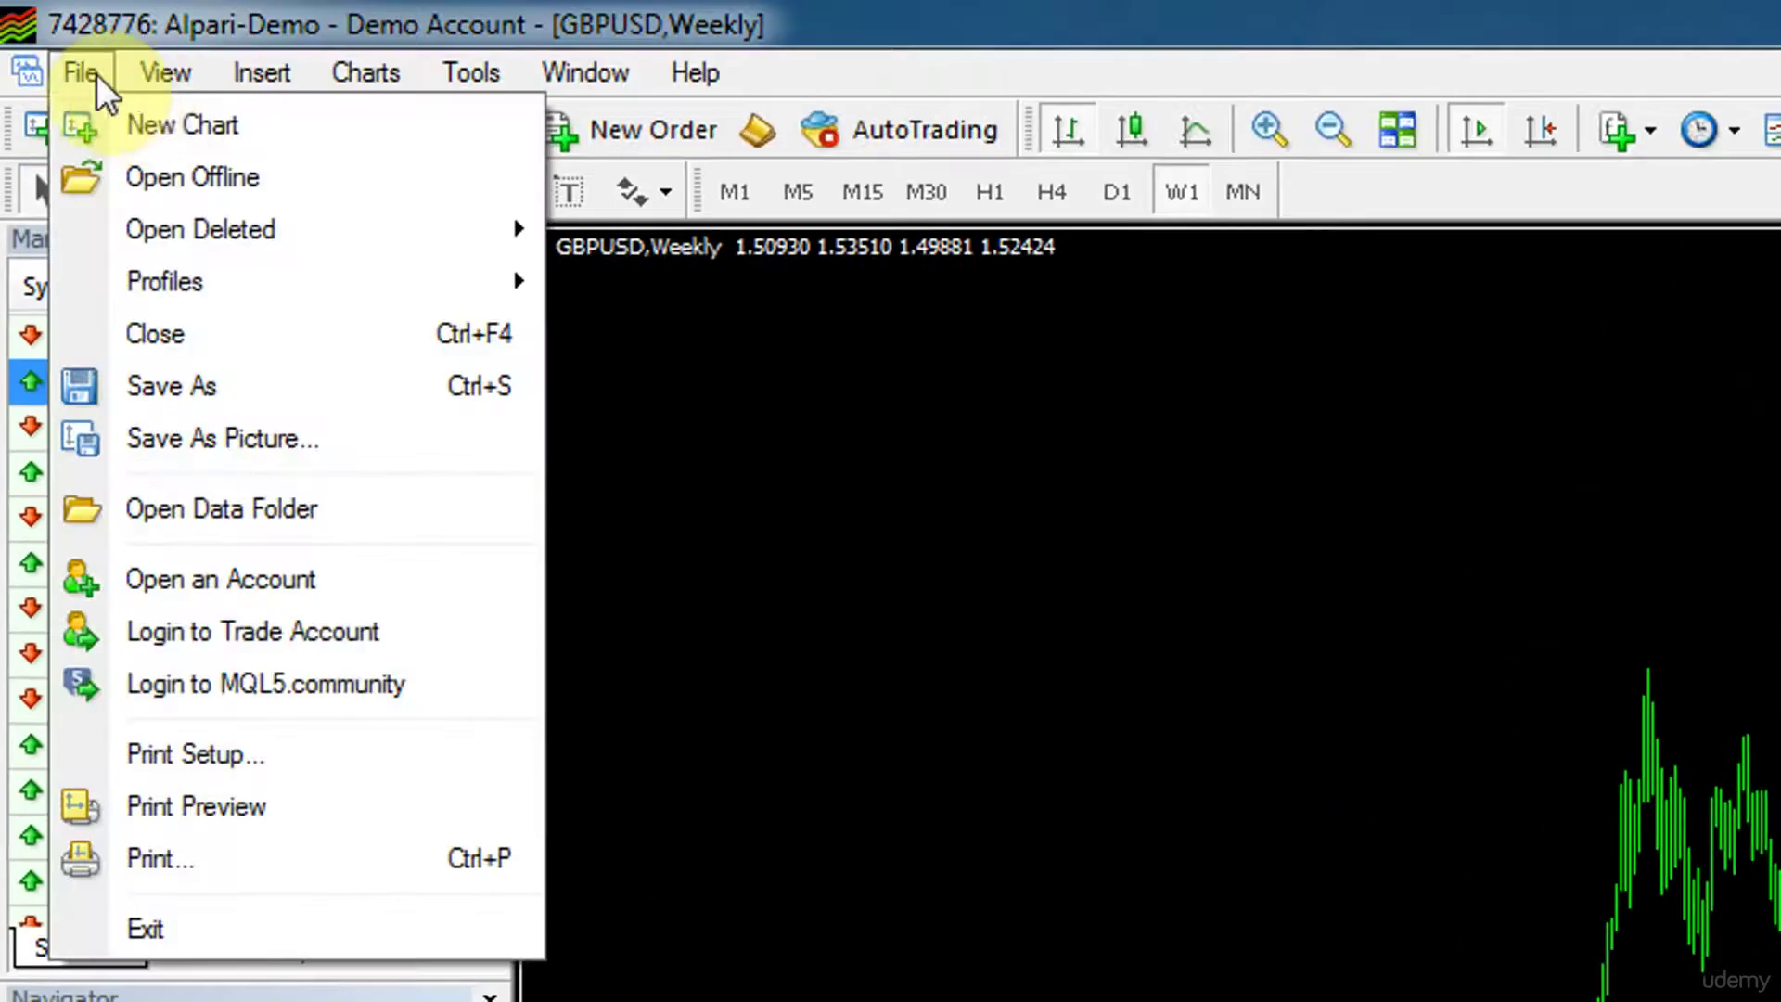
Move over to the View menu and review its Languages submenu options
{"action": "mouse_move", "coordinate": [151, 13]}
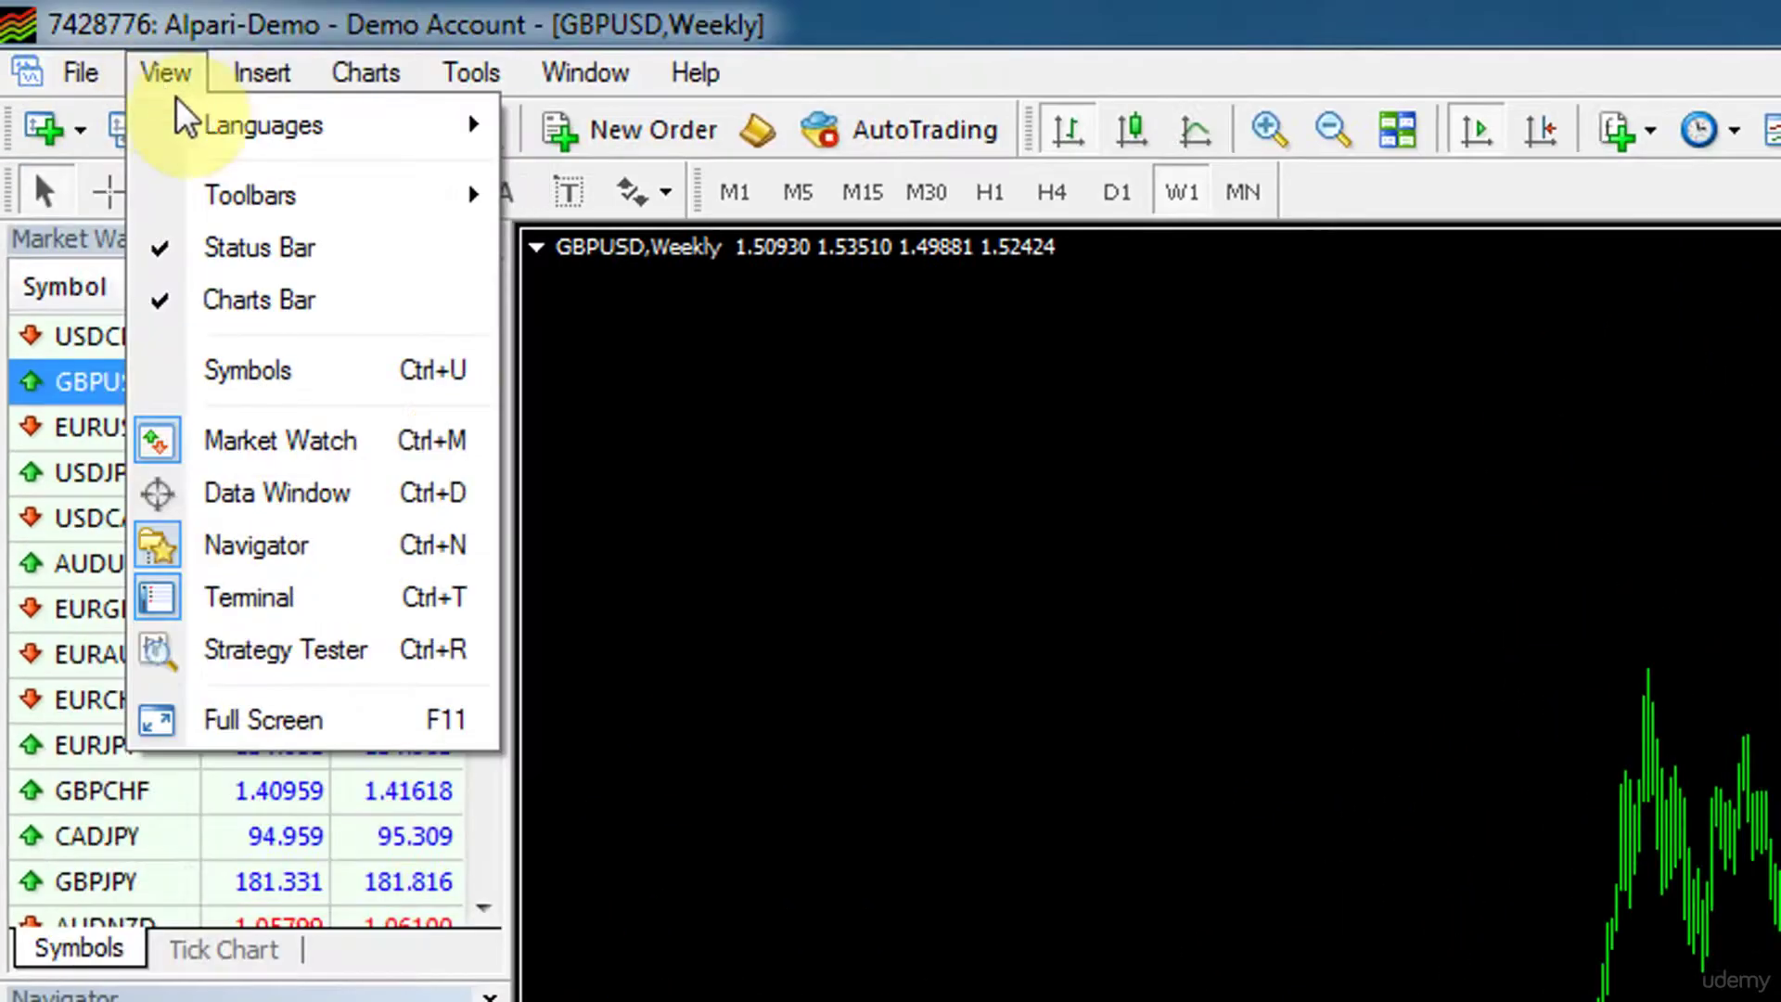
{"action": "mouse_move", "coordinate": [198, 111]}
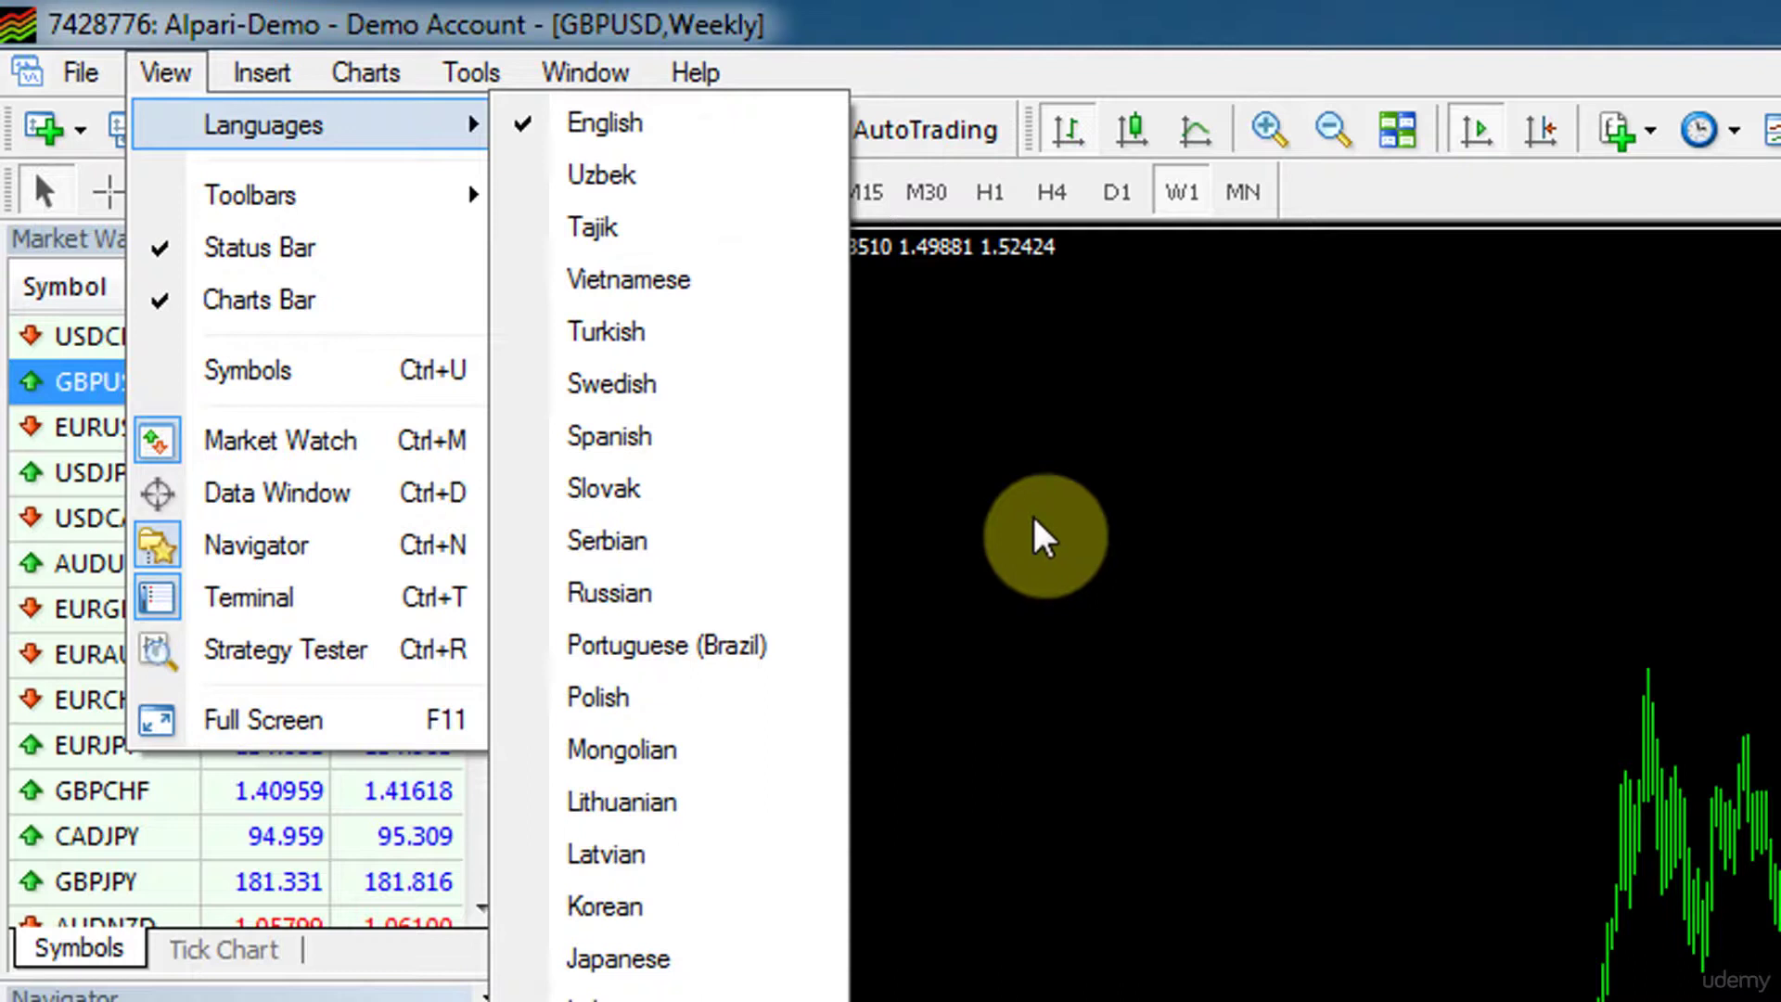
{"action": "left_click", "coordinate": [185, 79]}
{"action": "left_click", "coordinate": [172, 72]}
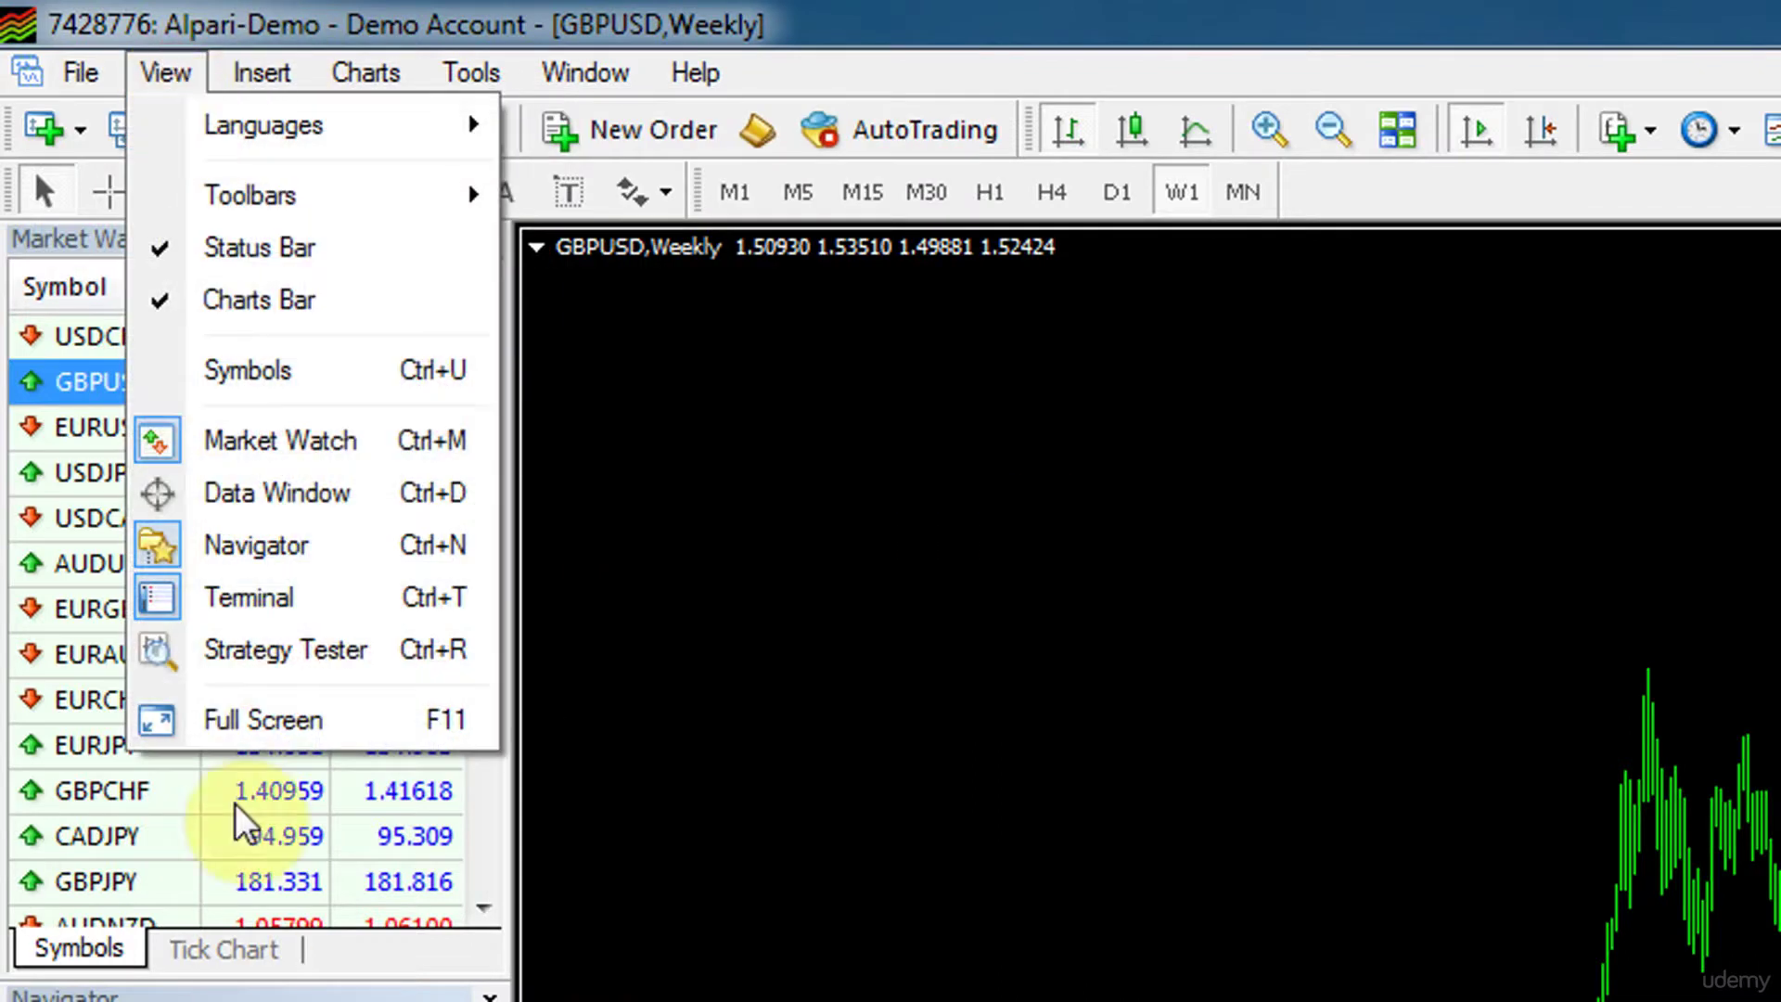
Browse the Insert menu's Indicators list, including the volume-based indicators
{"action": "mouse_move", "coordinate": [256, 93]}
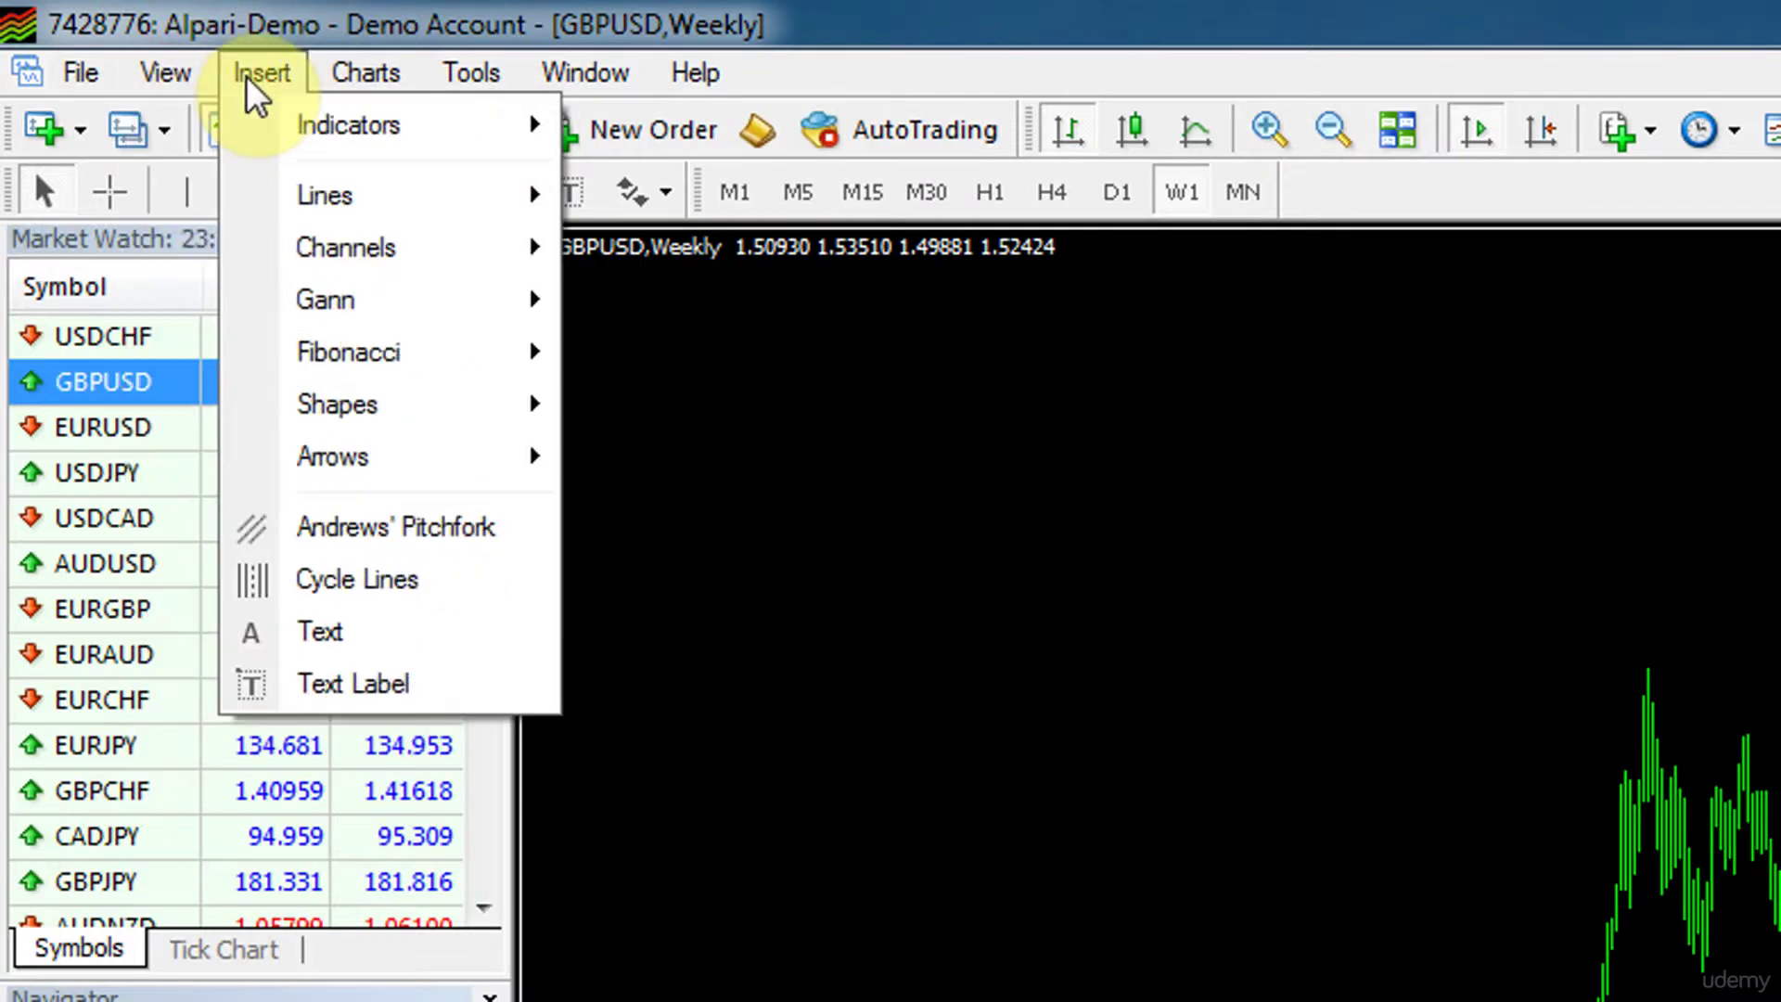
{"action": "mouse_move", "coordinate": [306, 125]}
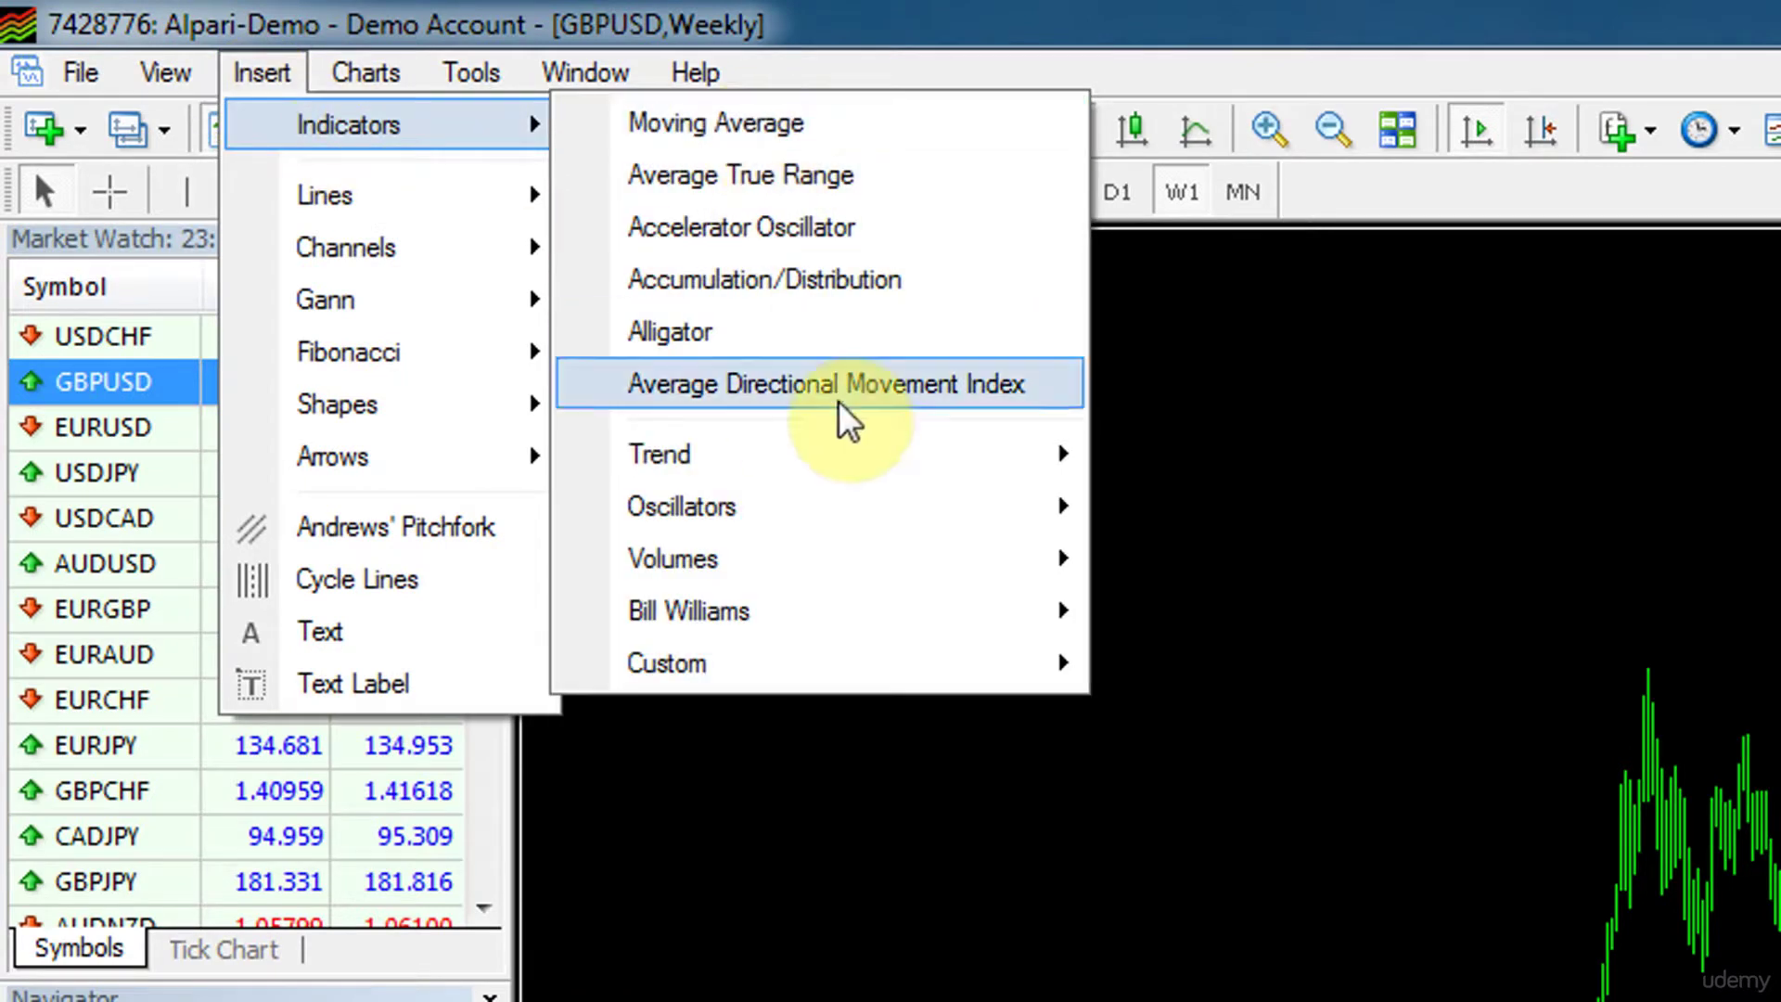
{"action": "left_click", "coordinate": [791, 577]}
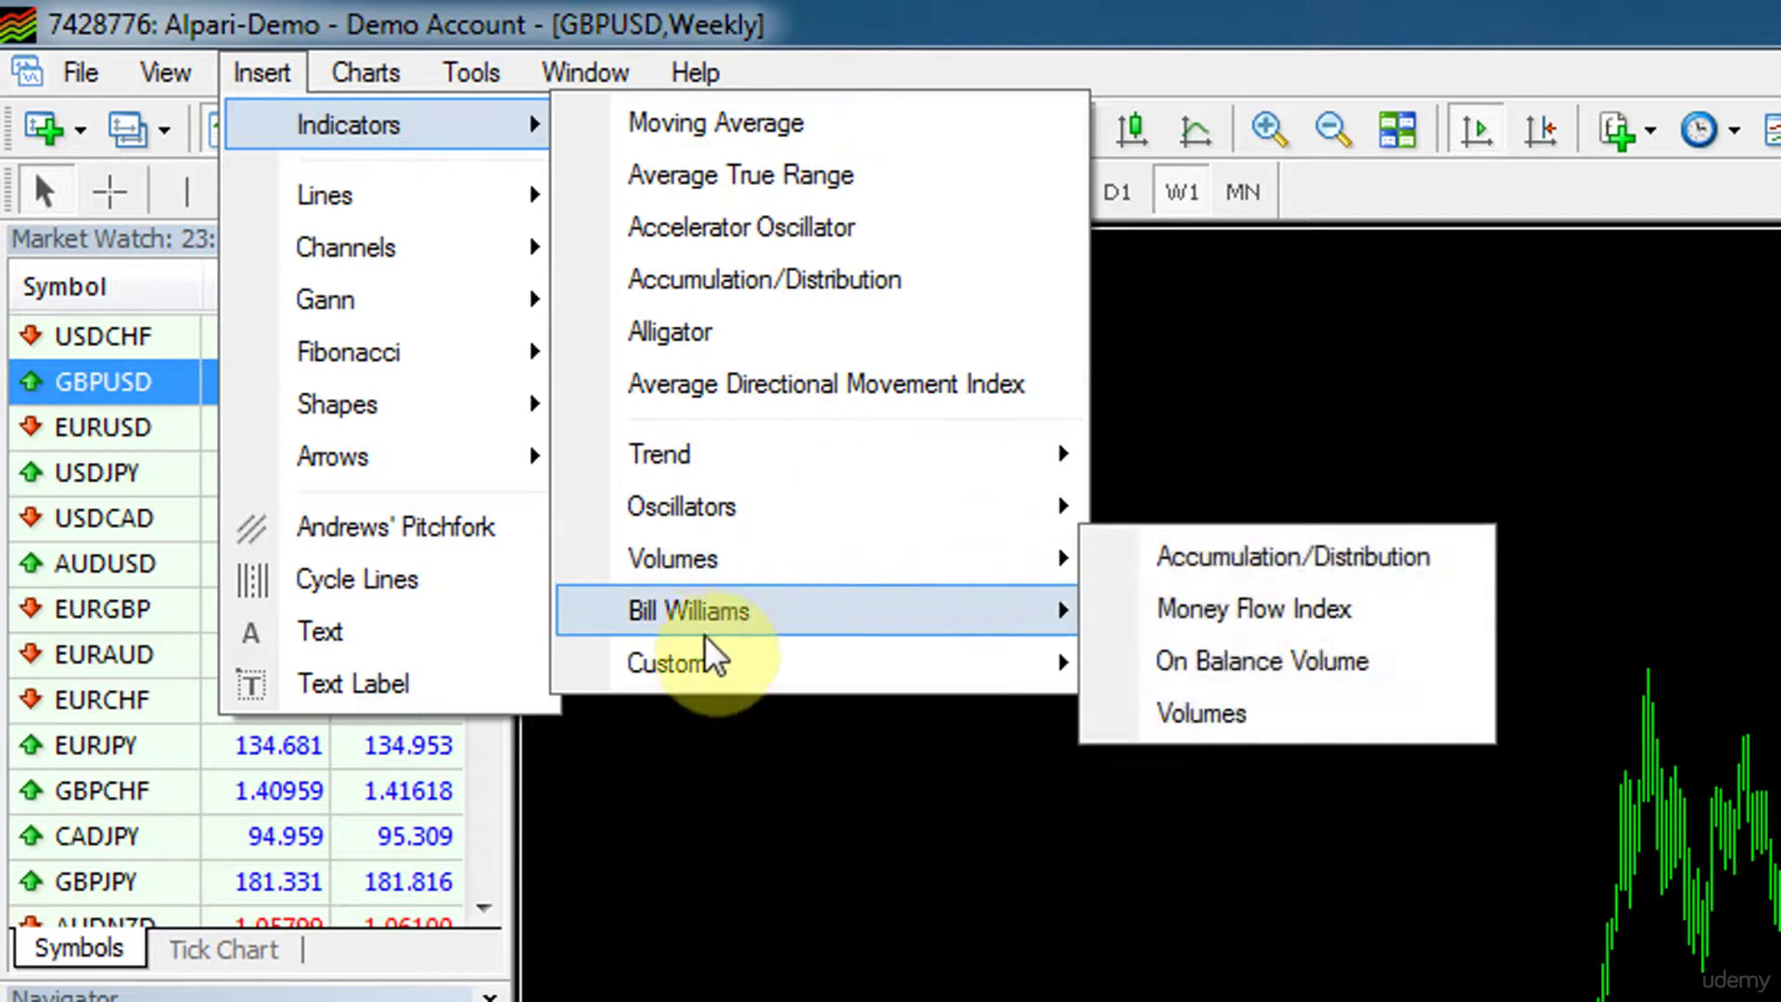
{"action": "mouse_move", "coordinate": [728, 677]}
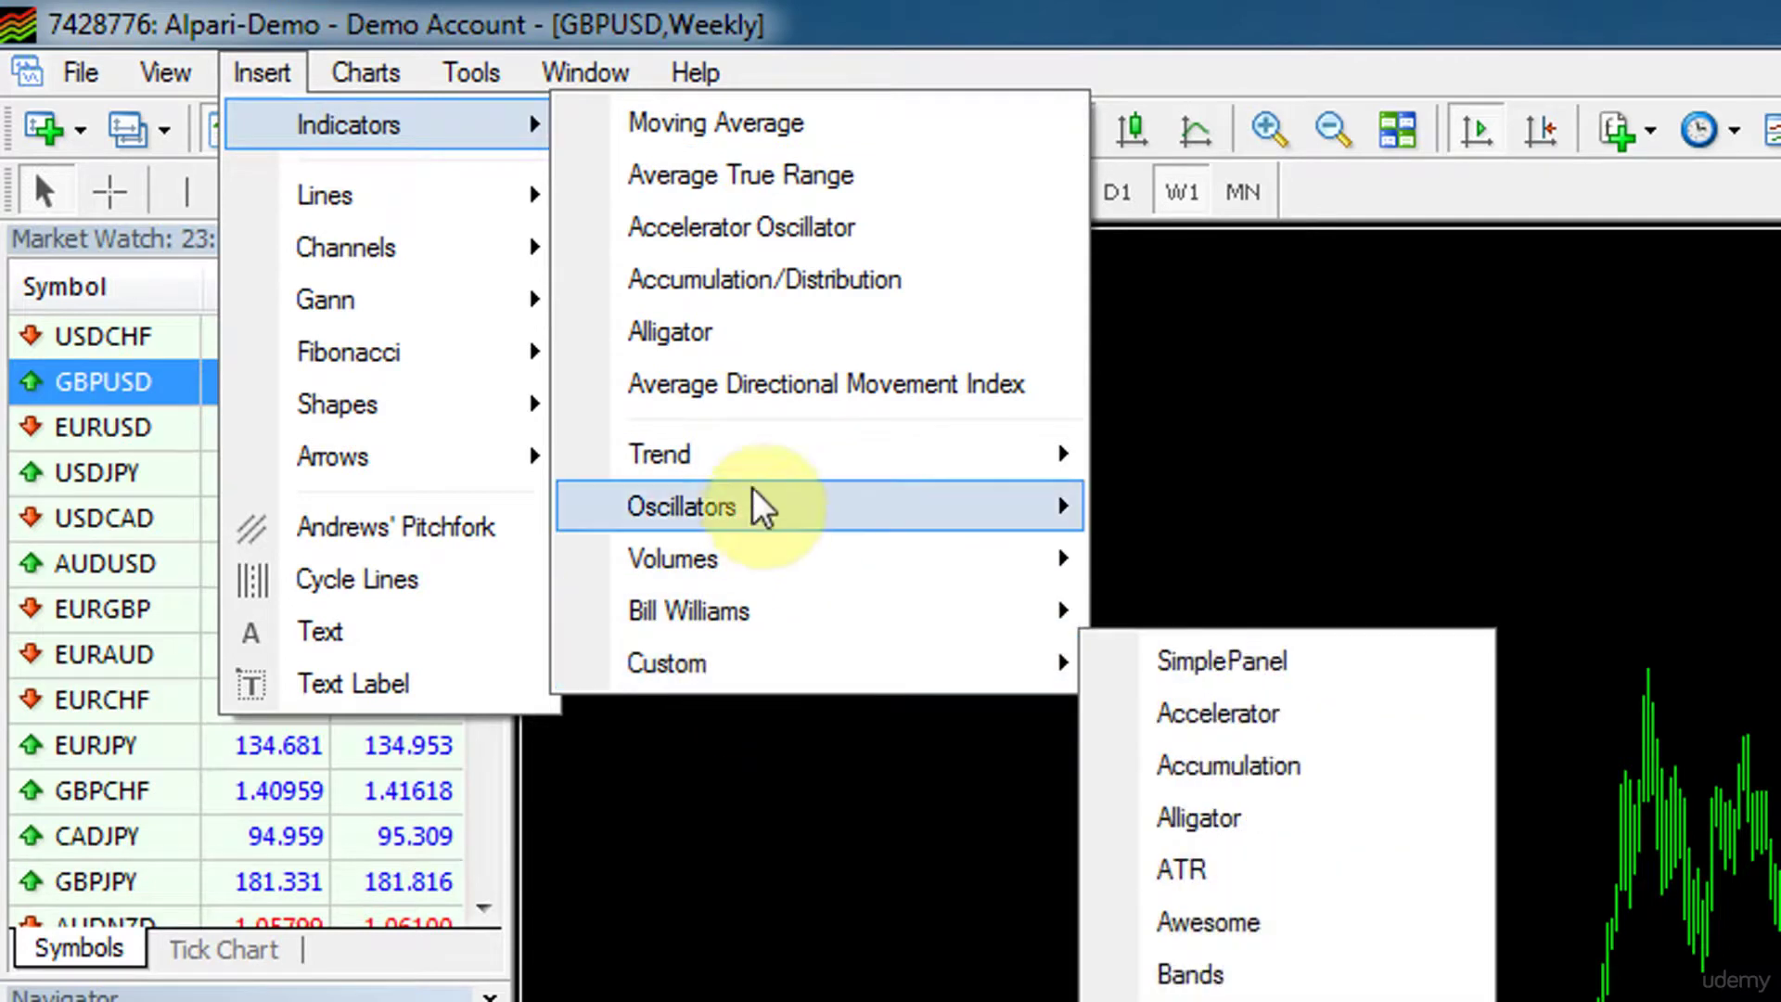
{"action": "mouse_move", "coordinate": [741, 451]}
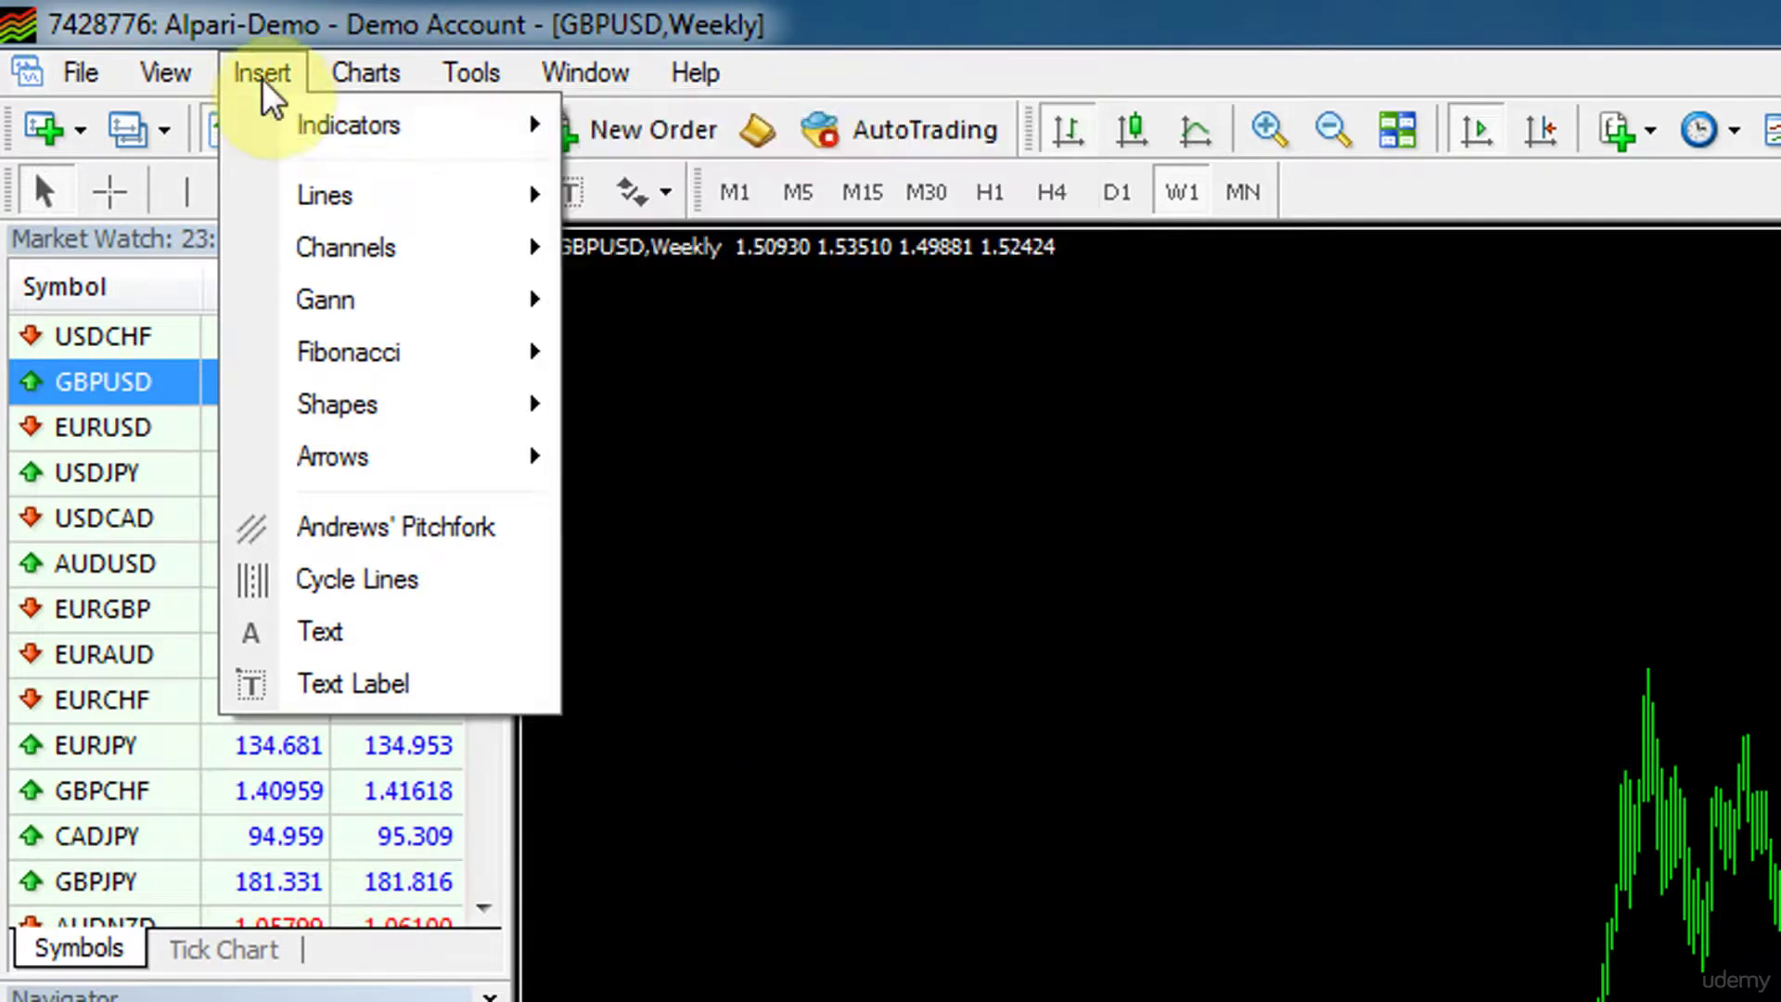
Reopen the Insert menu and browse Lines and Channels to the Rectangle, Triangle and Ellipse shapes
{"action": "left_click", "coordinate": [261, 76]}
{"action": "left_click", "coordinate": [261, 76]}
{"action": "mouse_move", "coordinate": [333, 197]}
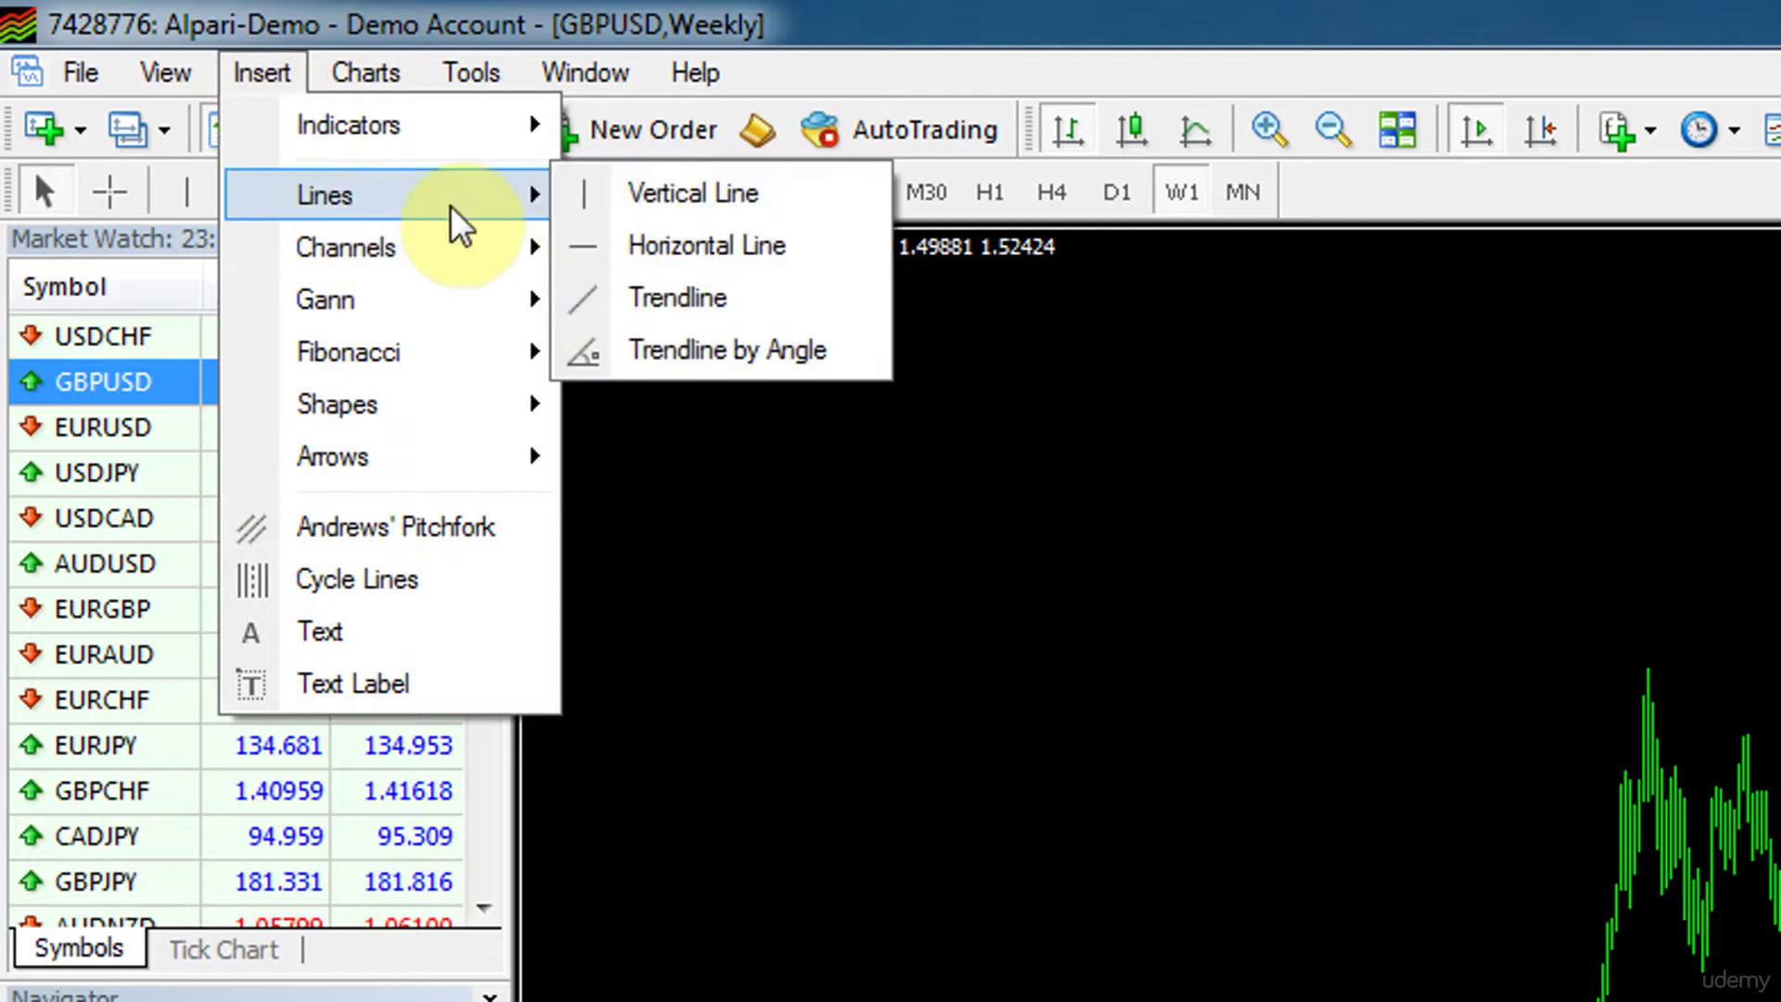
{"action": "left_click", "coordinate": [469, 51]}
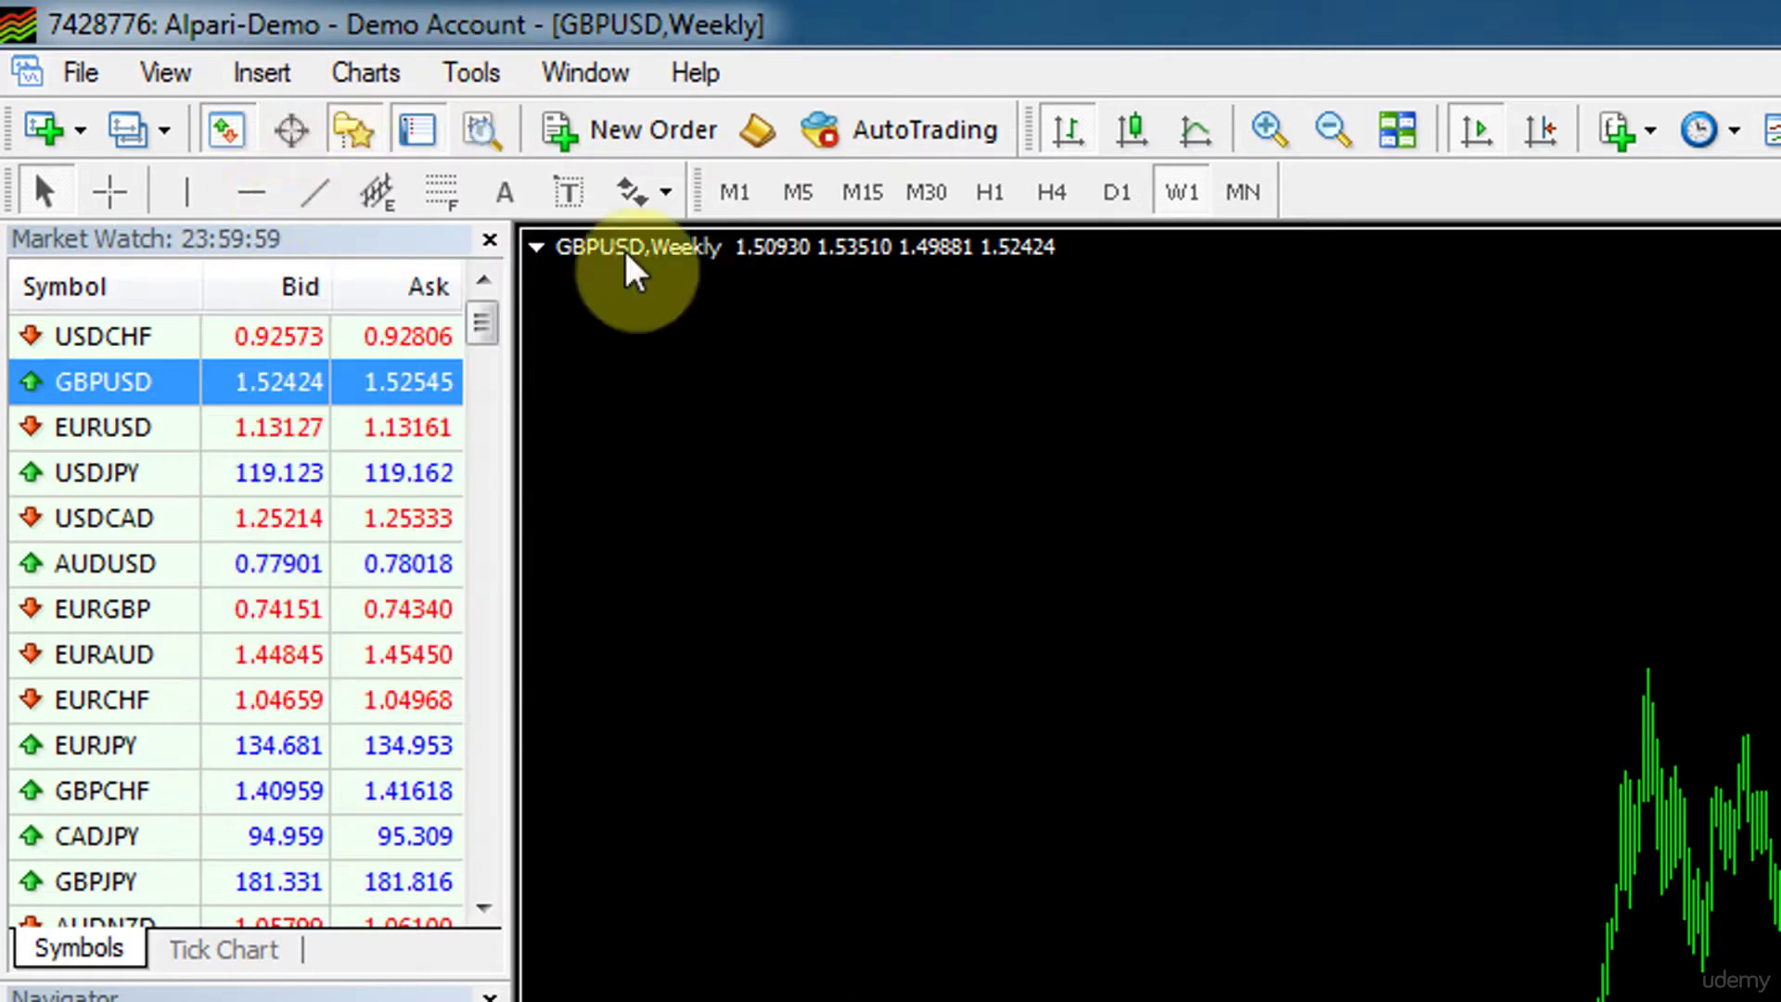
{"action": "left_click", "coordinate": [298, 72]}
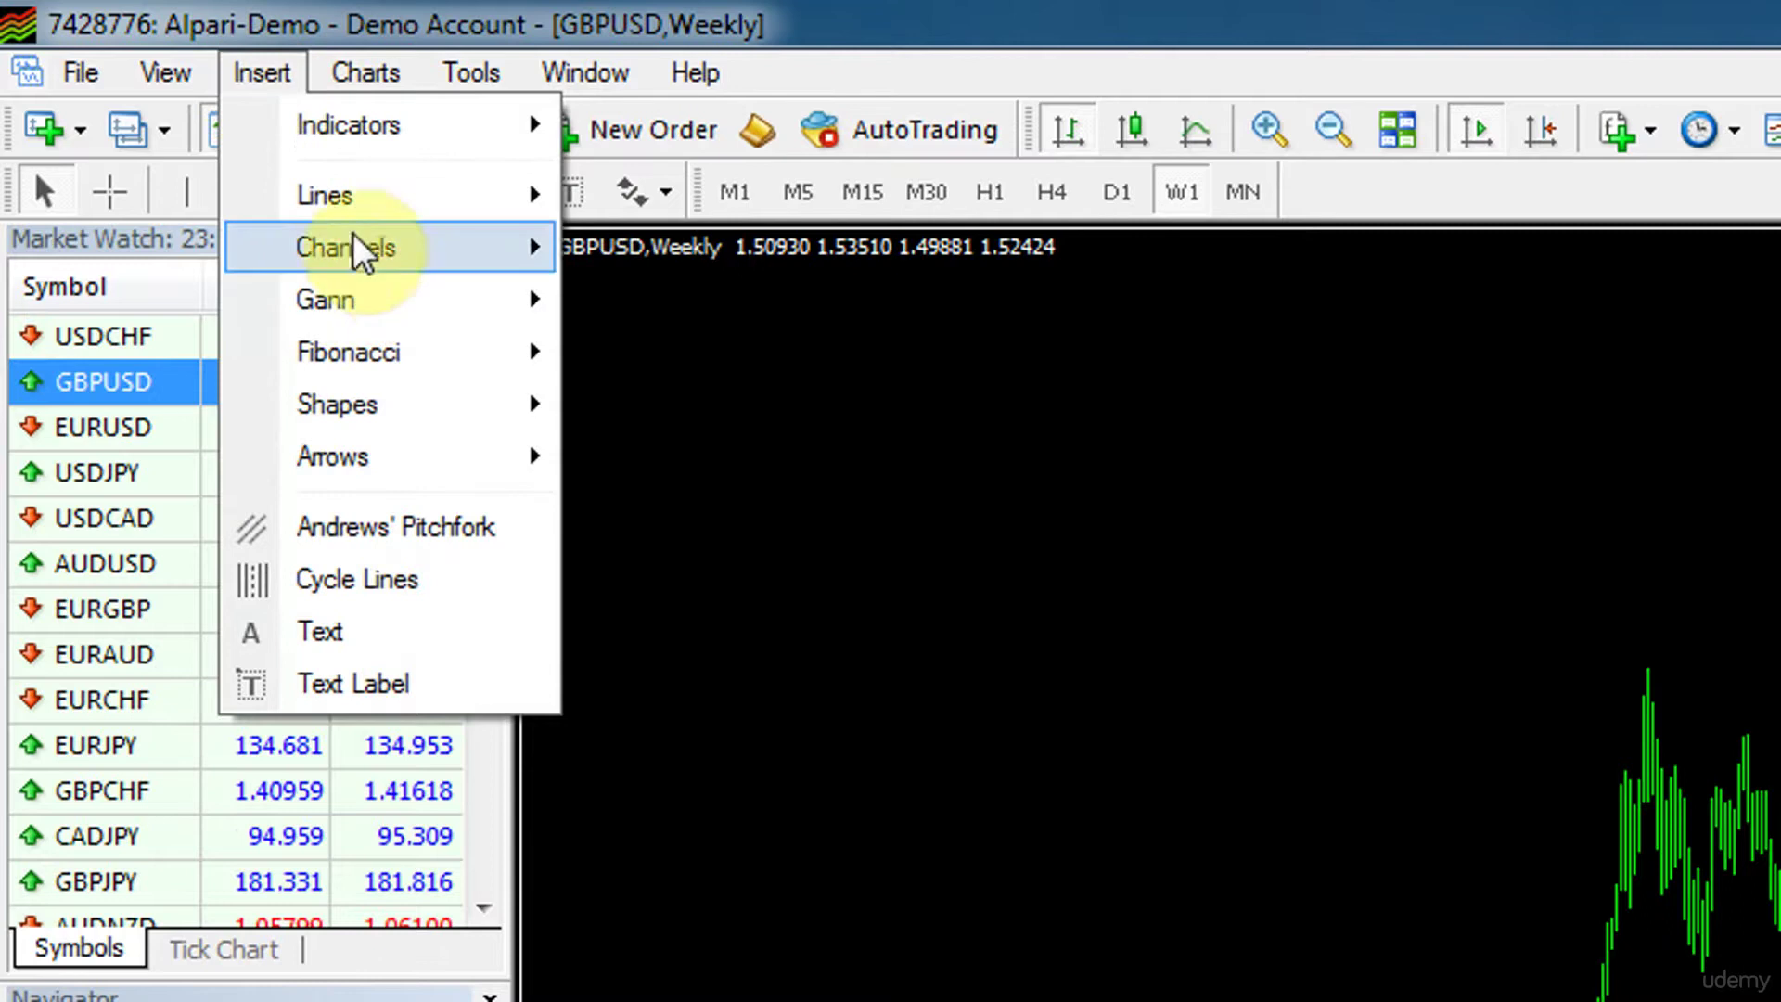
{"action": "mouse_move", "coordinate": [382, 258]}
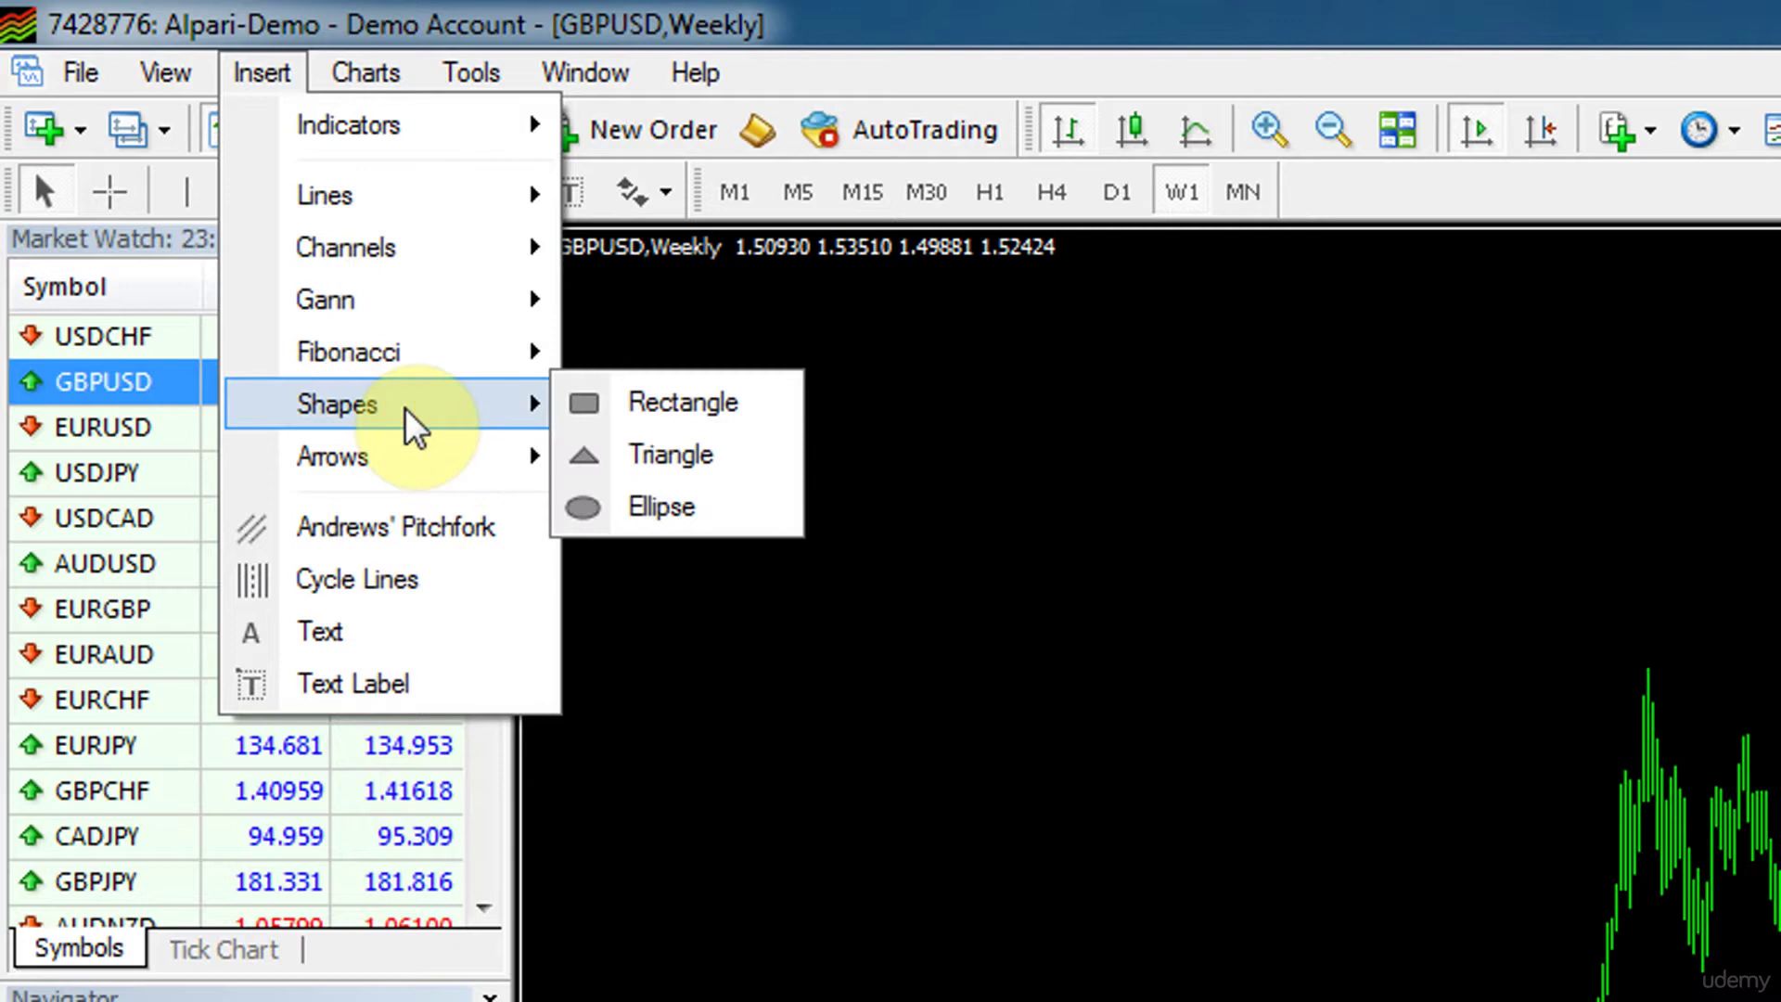
Draw a rectangle from Insert > Shapes over the 2003–2006 prices
{"action": "left_click", "coordinate": [461, 19]}
{"action": "left_click", "coordinate": [262, 72]}
{"action": "mouse_move", "coordinate": [335, 401]}
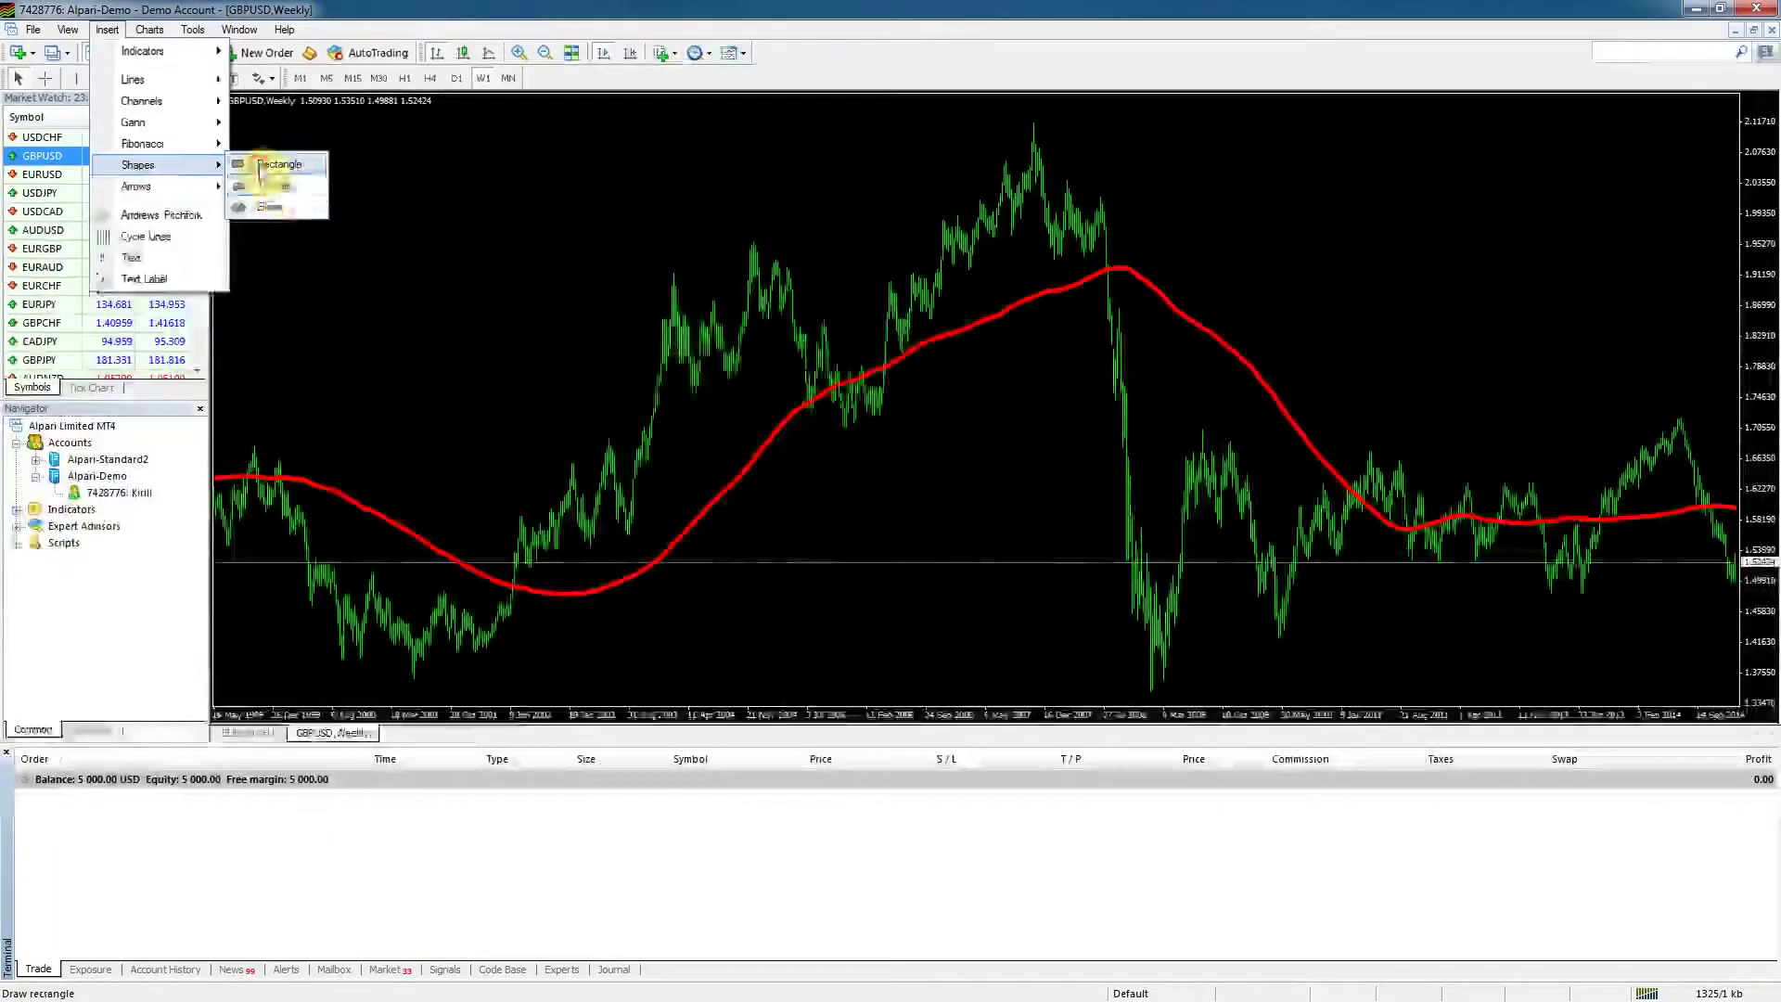
{"action": "left_click", "coordinate": [343, 246]}
{"action": "left_click_drag", "start_coordinate": [767, 352], "coordinate": [1162, 602]}
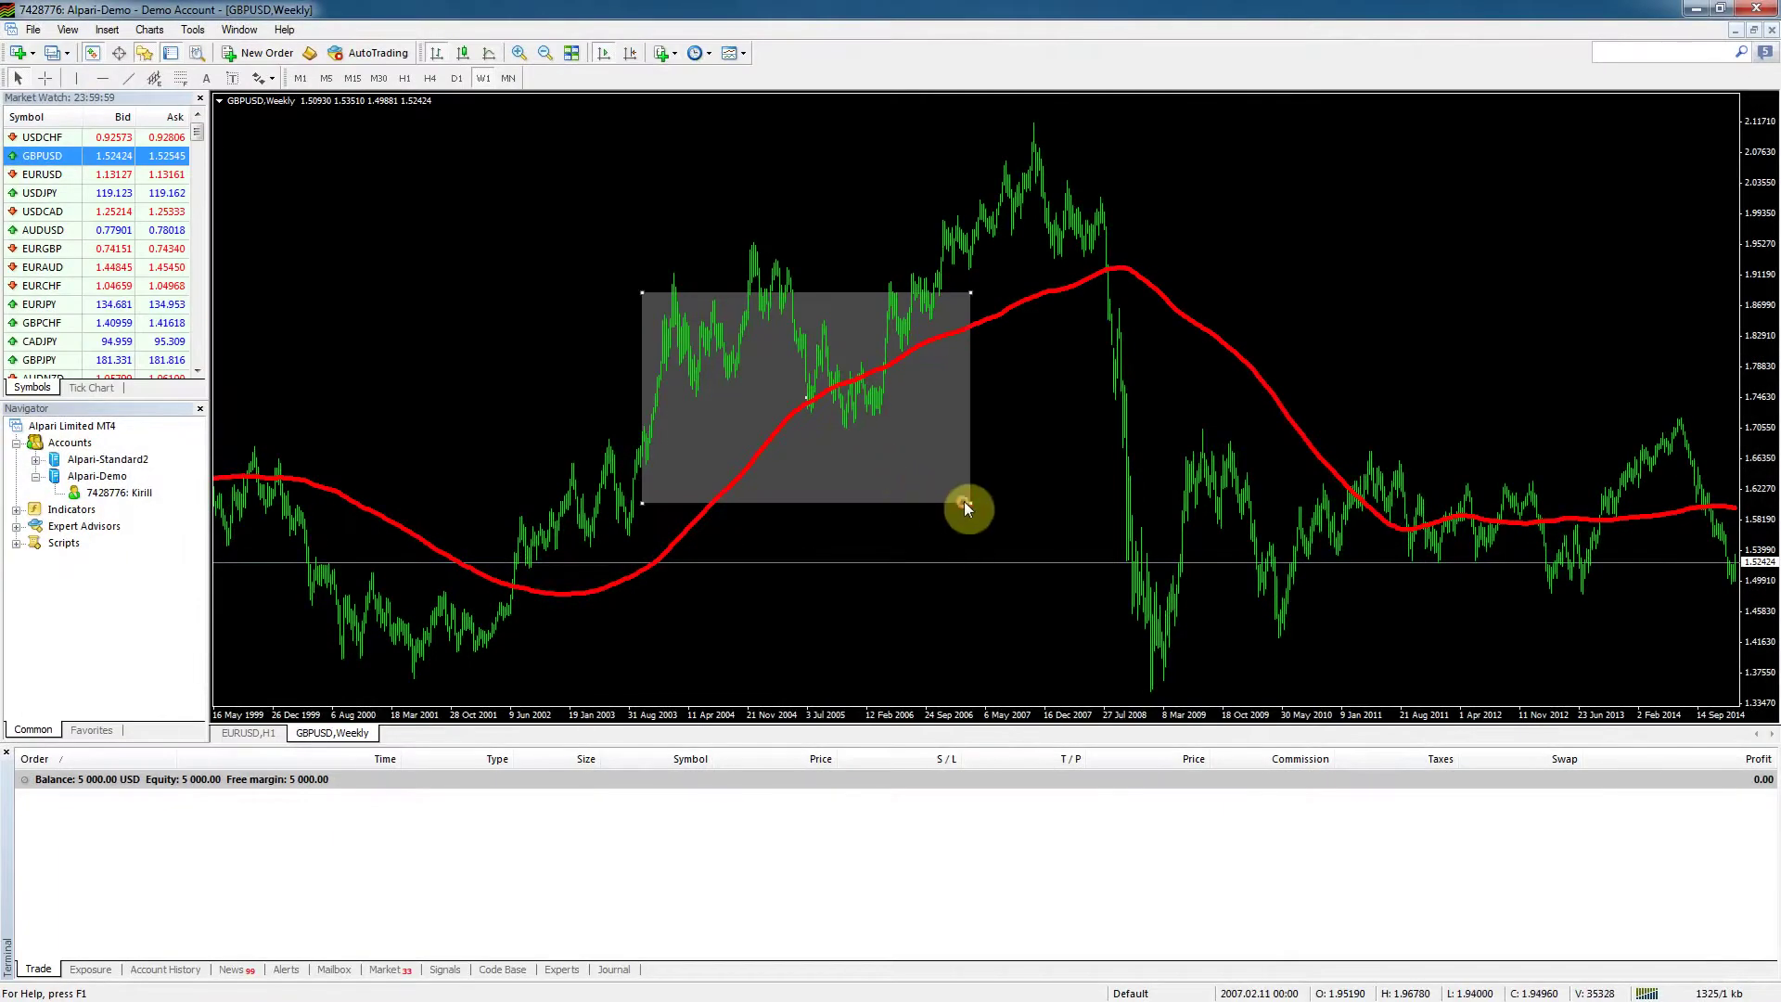
Recolour the rectangle Aqua in Properties, enlarge it up and left, then delete it
{"action": "right_click", "coordinate": [964, 502]}
{"action": "left_click", "coordinate": [998, 511]}
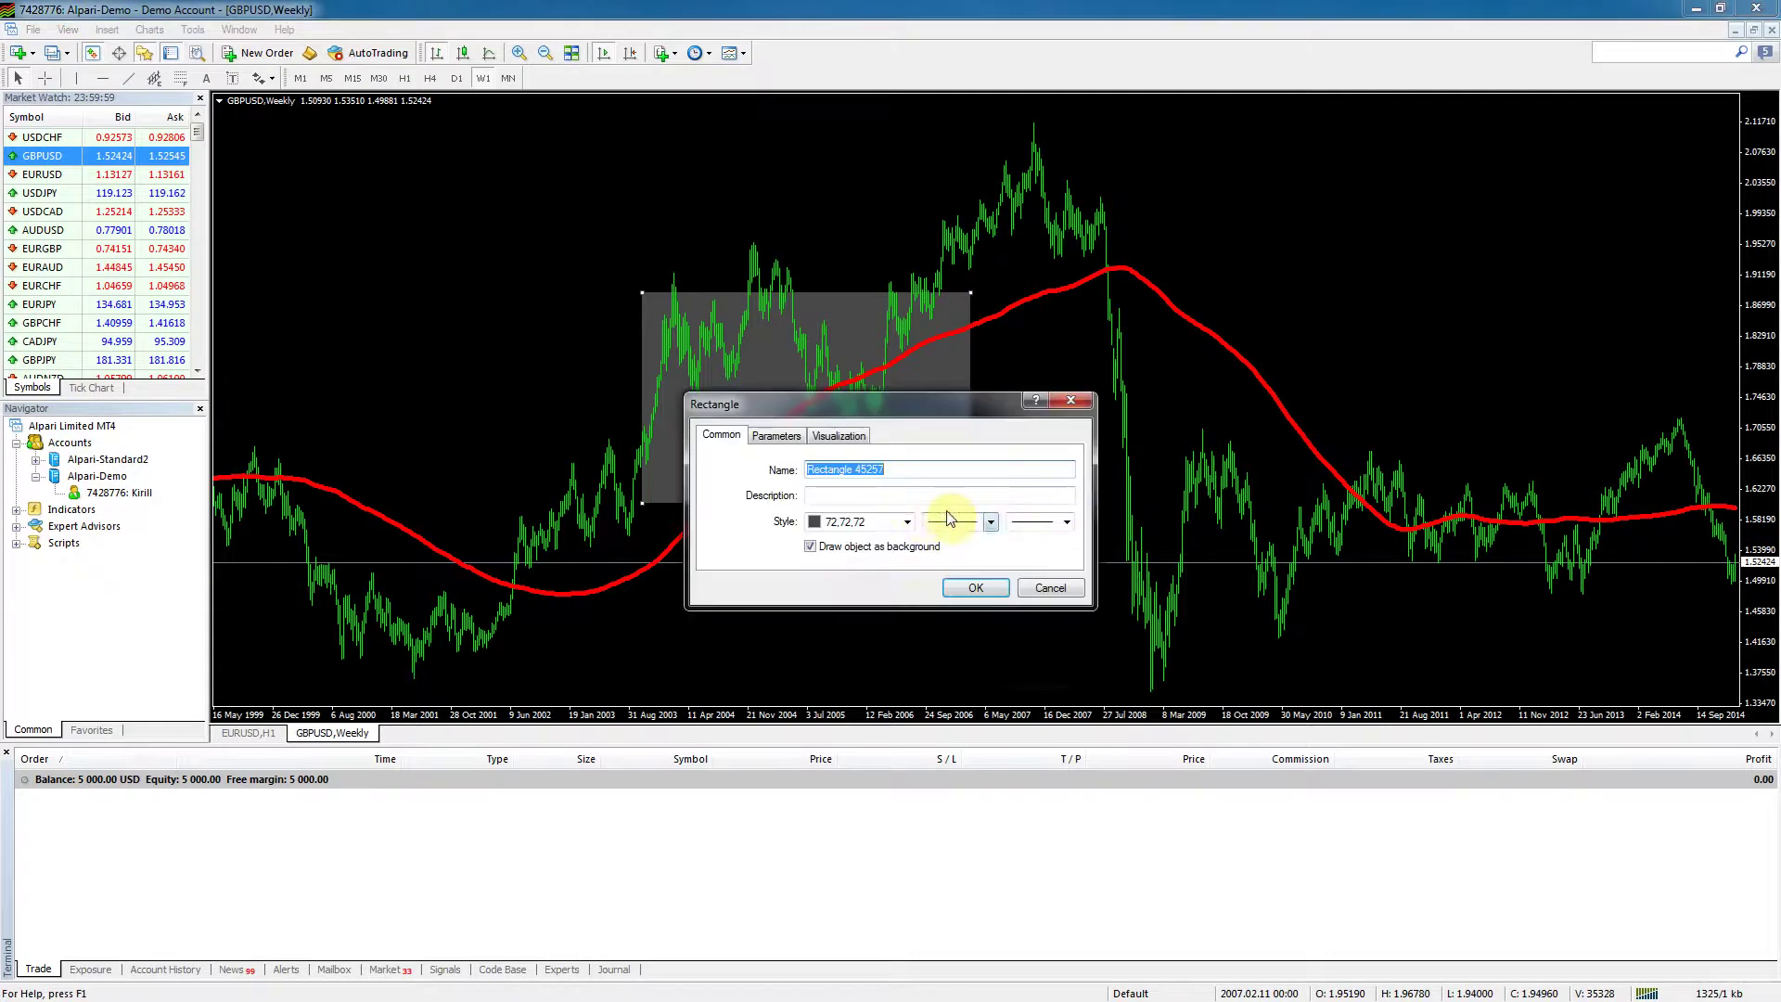
{"action": "left_click", "coordinate": [907, 521]}
{"action": "left_click", "coordinate": [860, 632]}
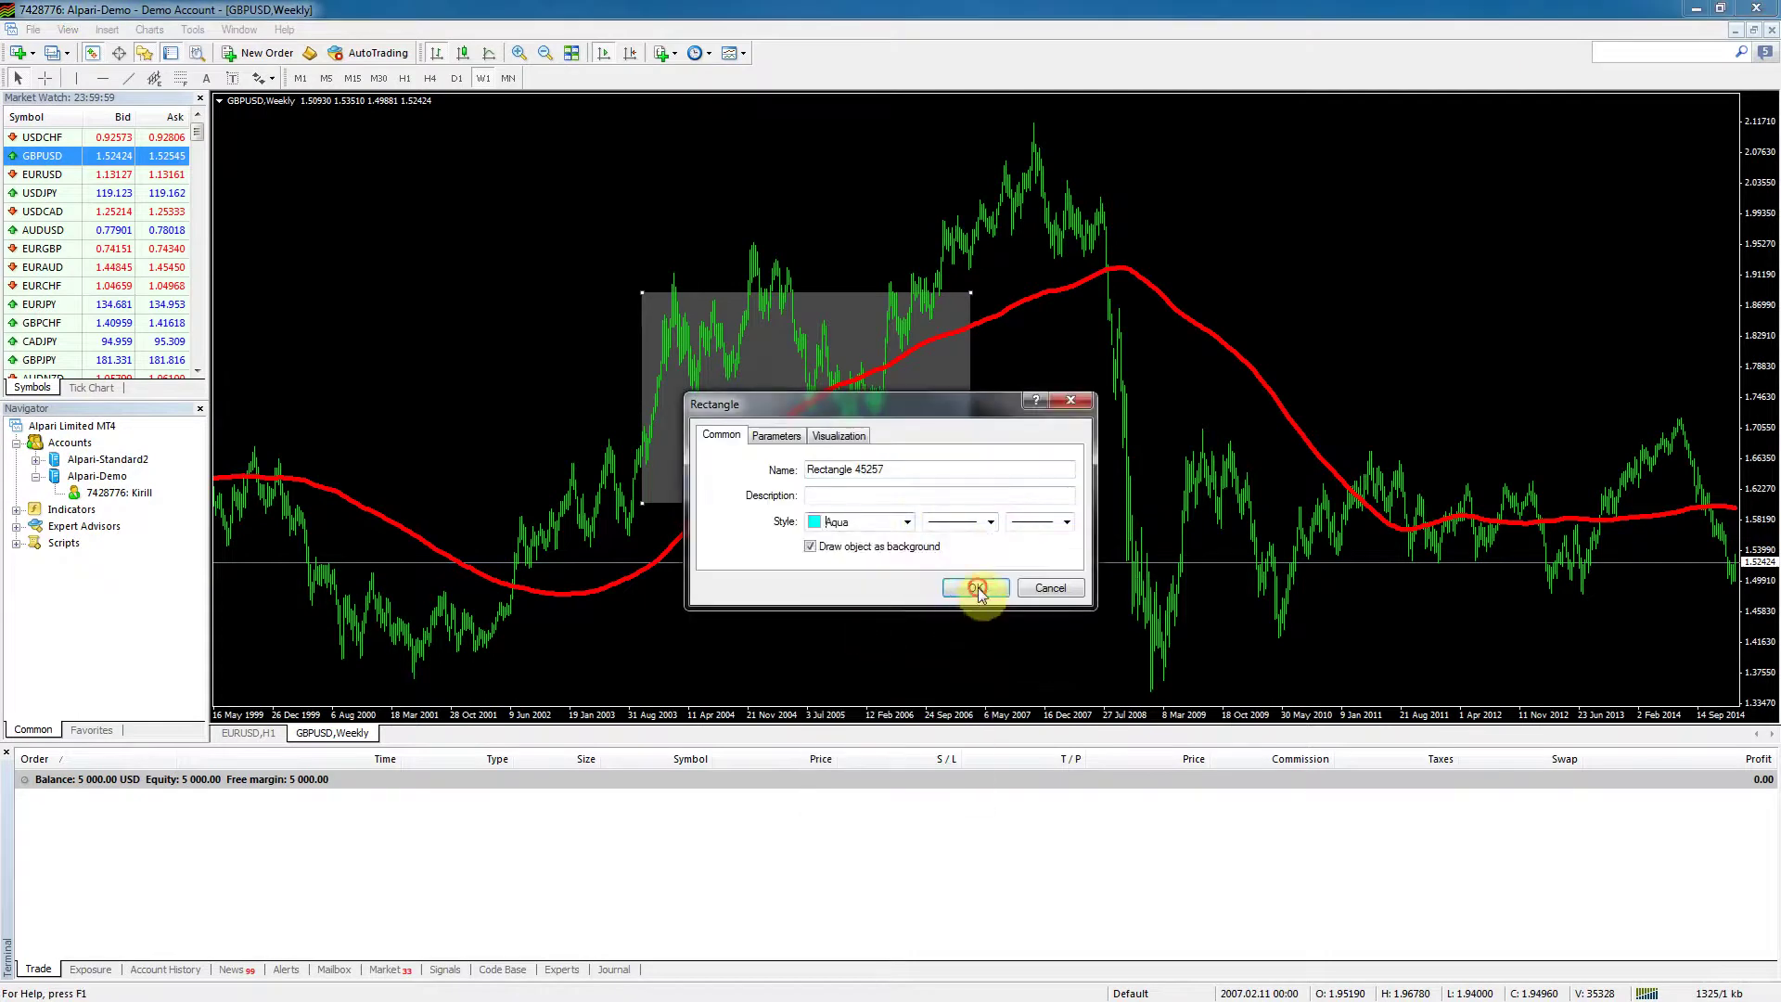
{"action": "left_click", "coordinate": [976, 588]}
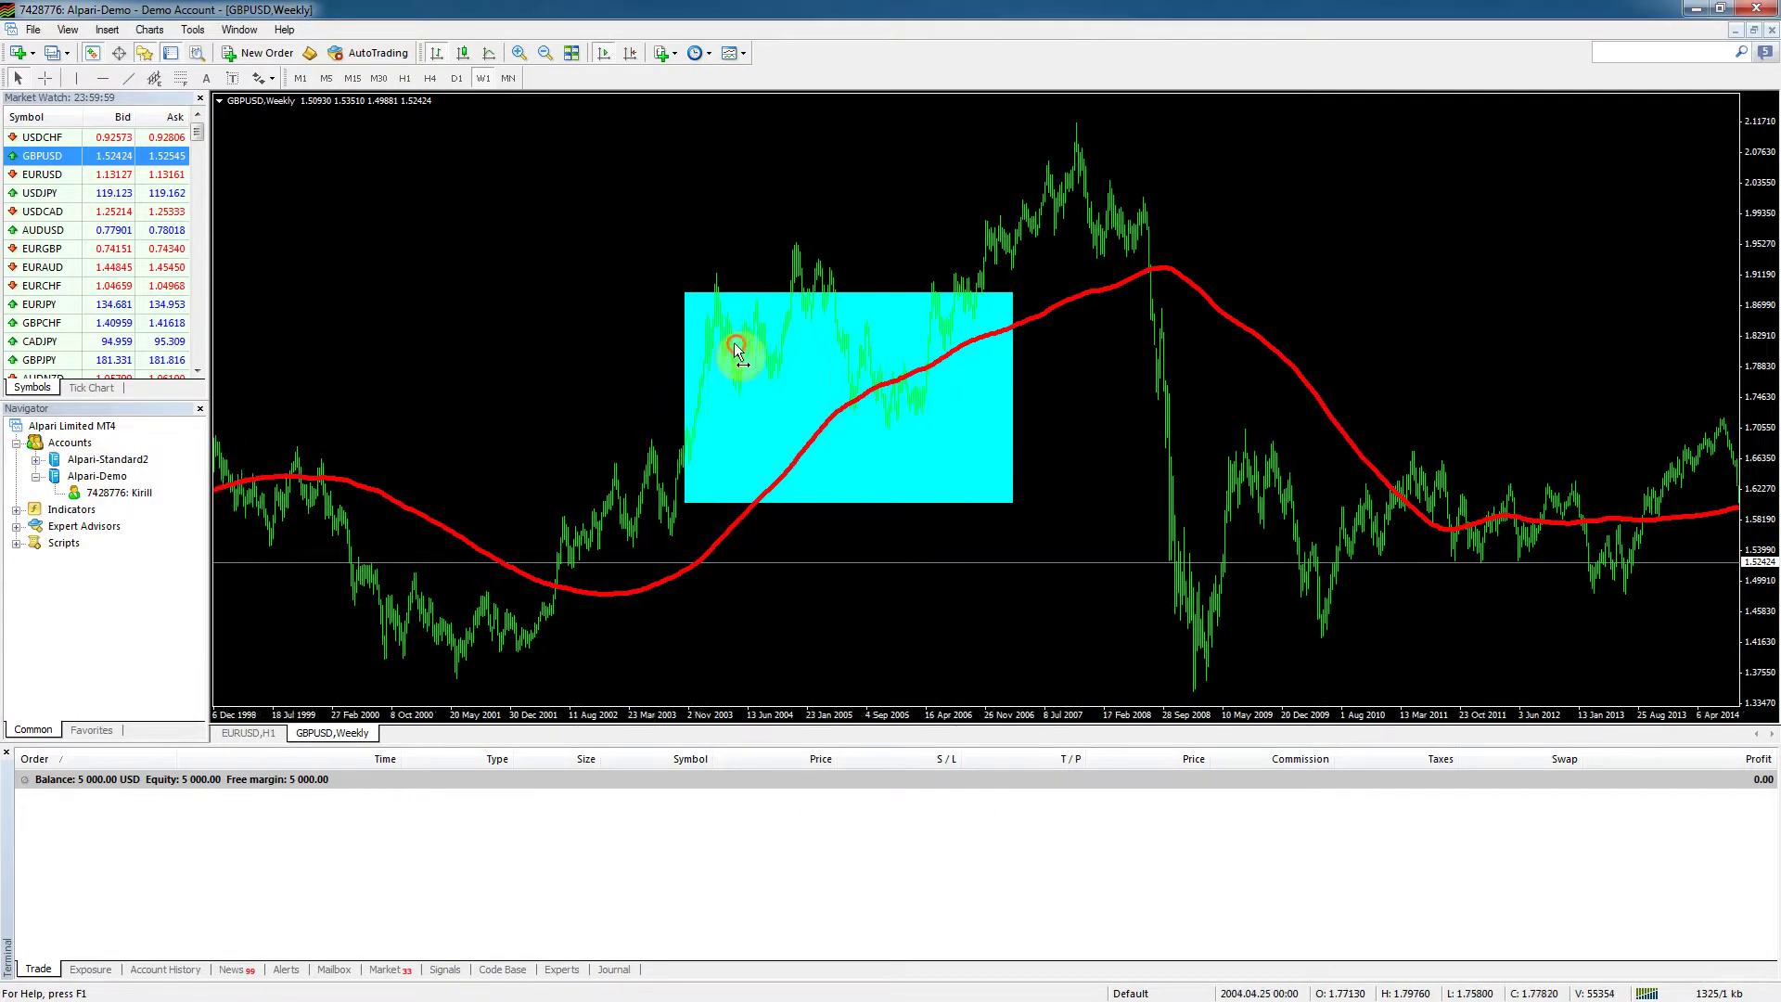
{"action": "left_click_drag", "start_coordinate": [644, 295], "coordinate": [631, 229]}
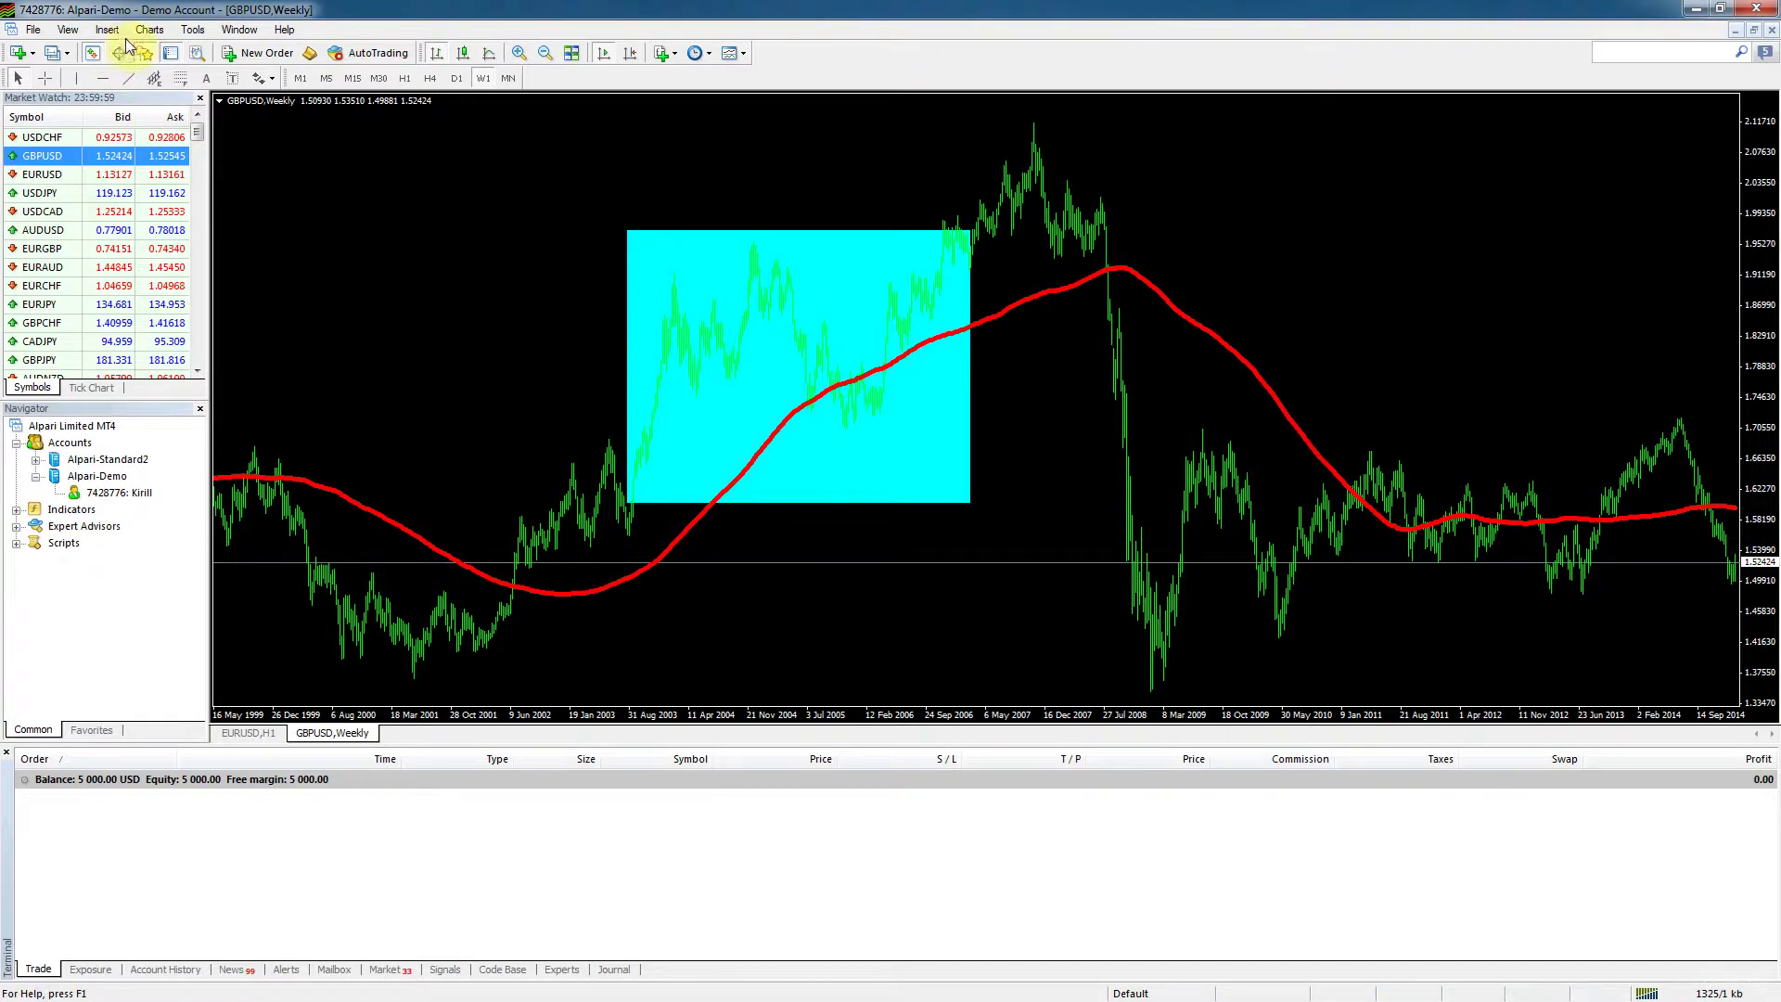
{"action": "key", "text": "Delete"}
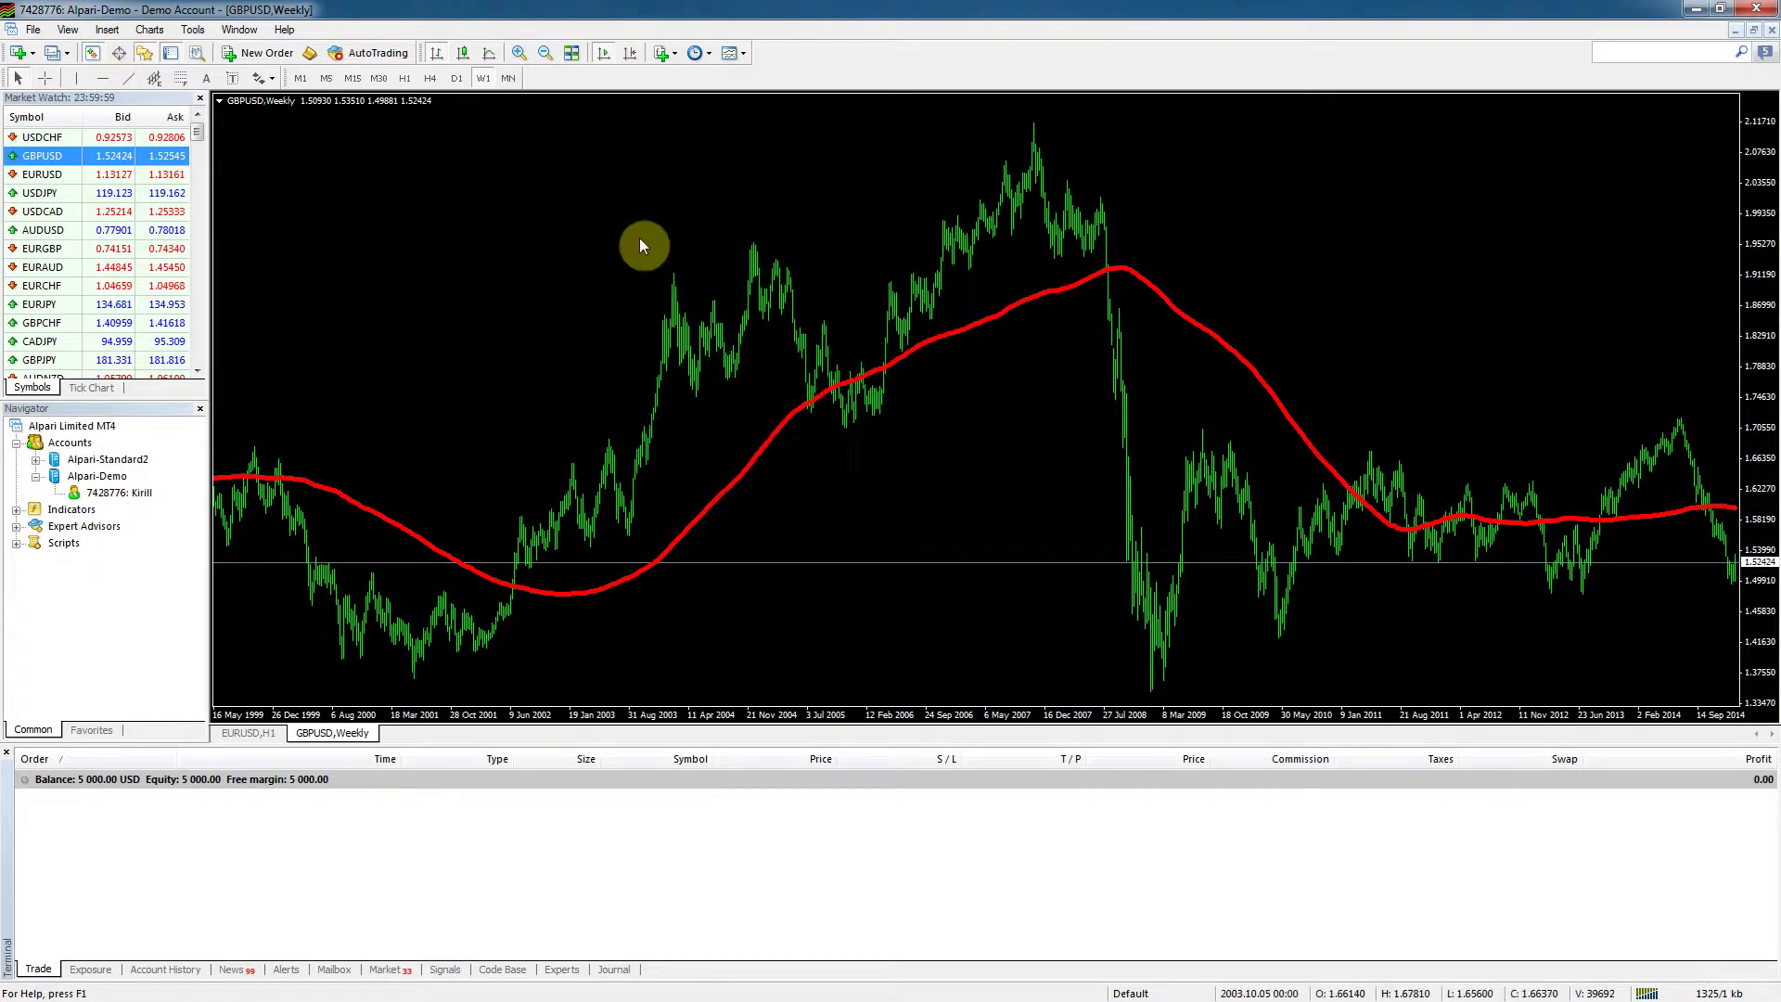
{"action": "left_click", "coordinate": [115, 33]}
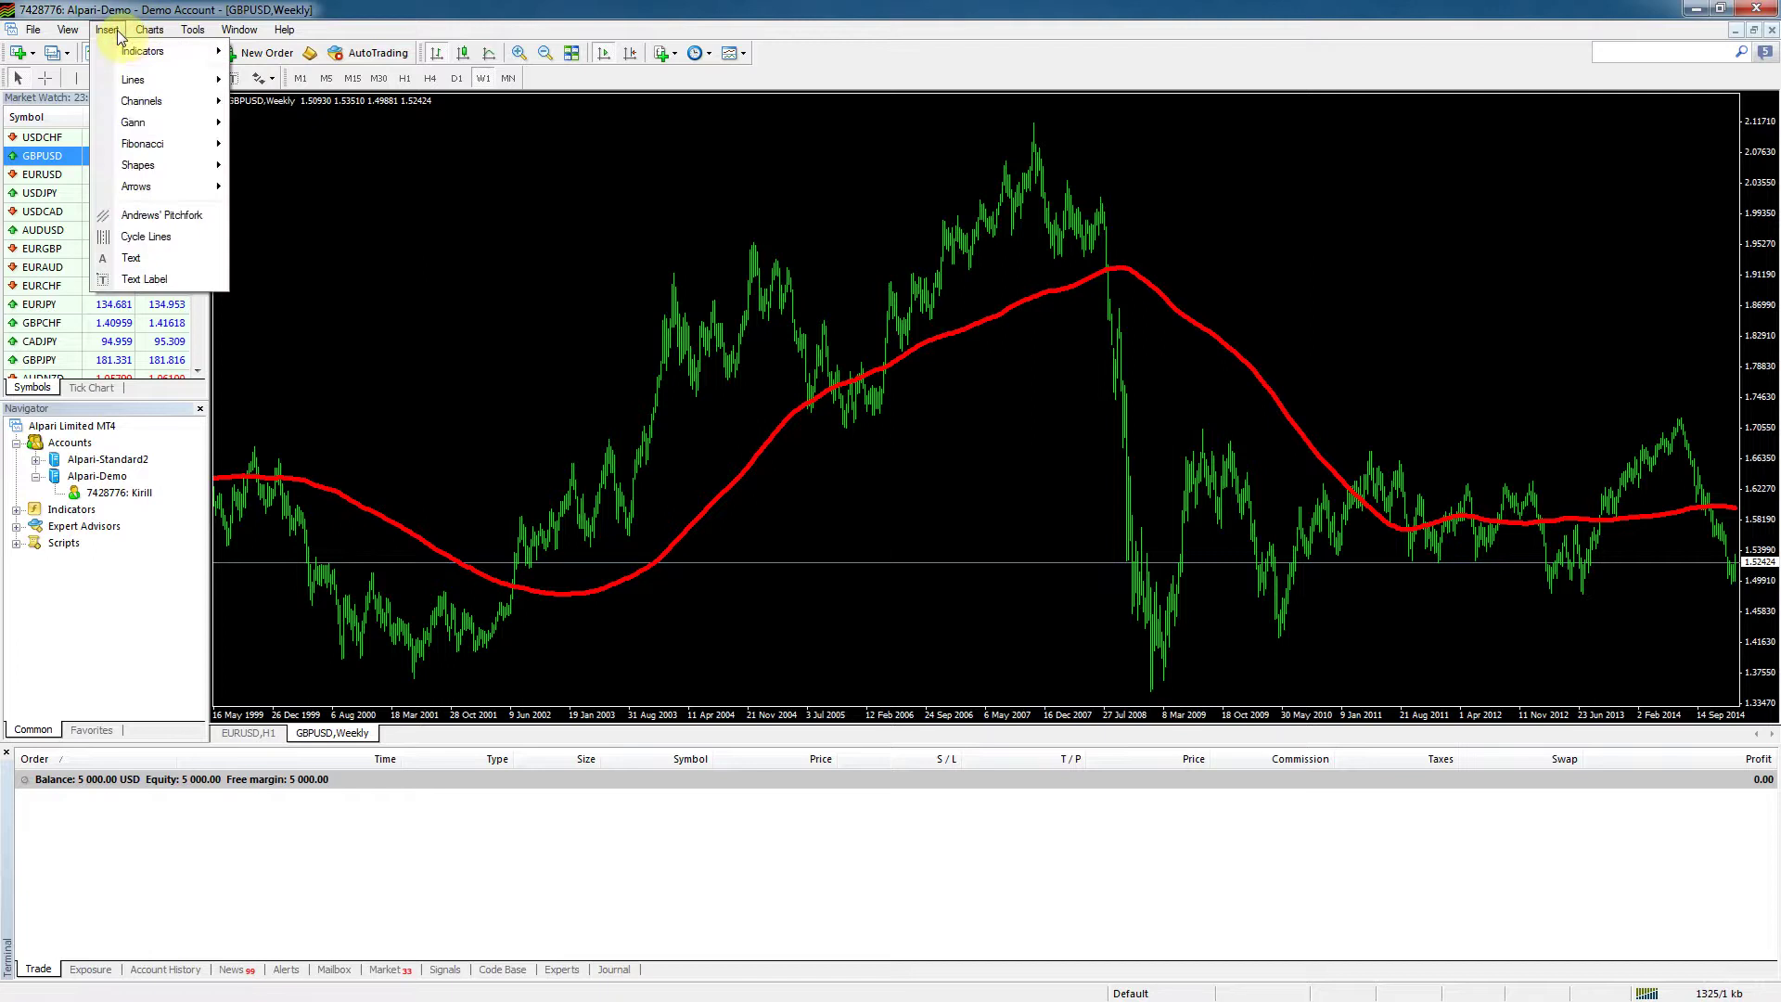
{"action": "mouse_move", "coordinate": [143, 37]}
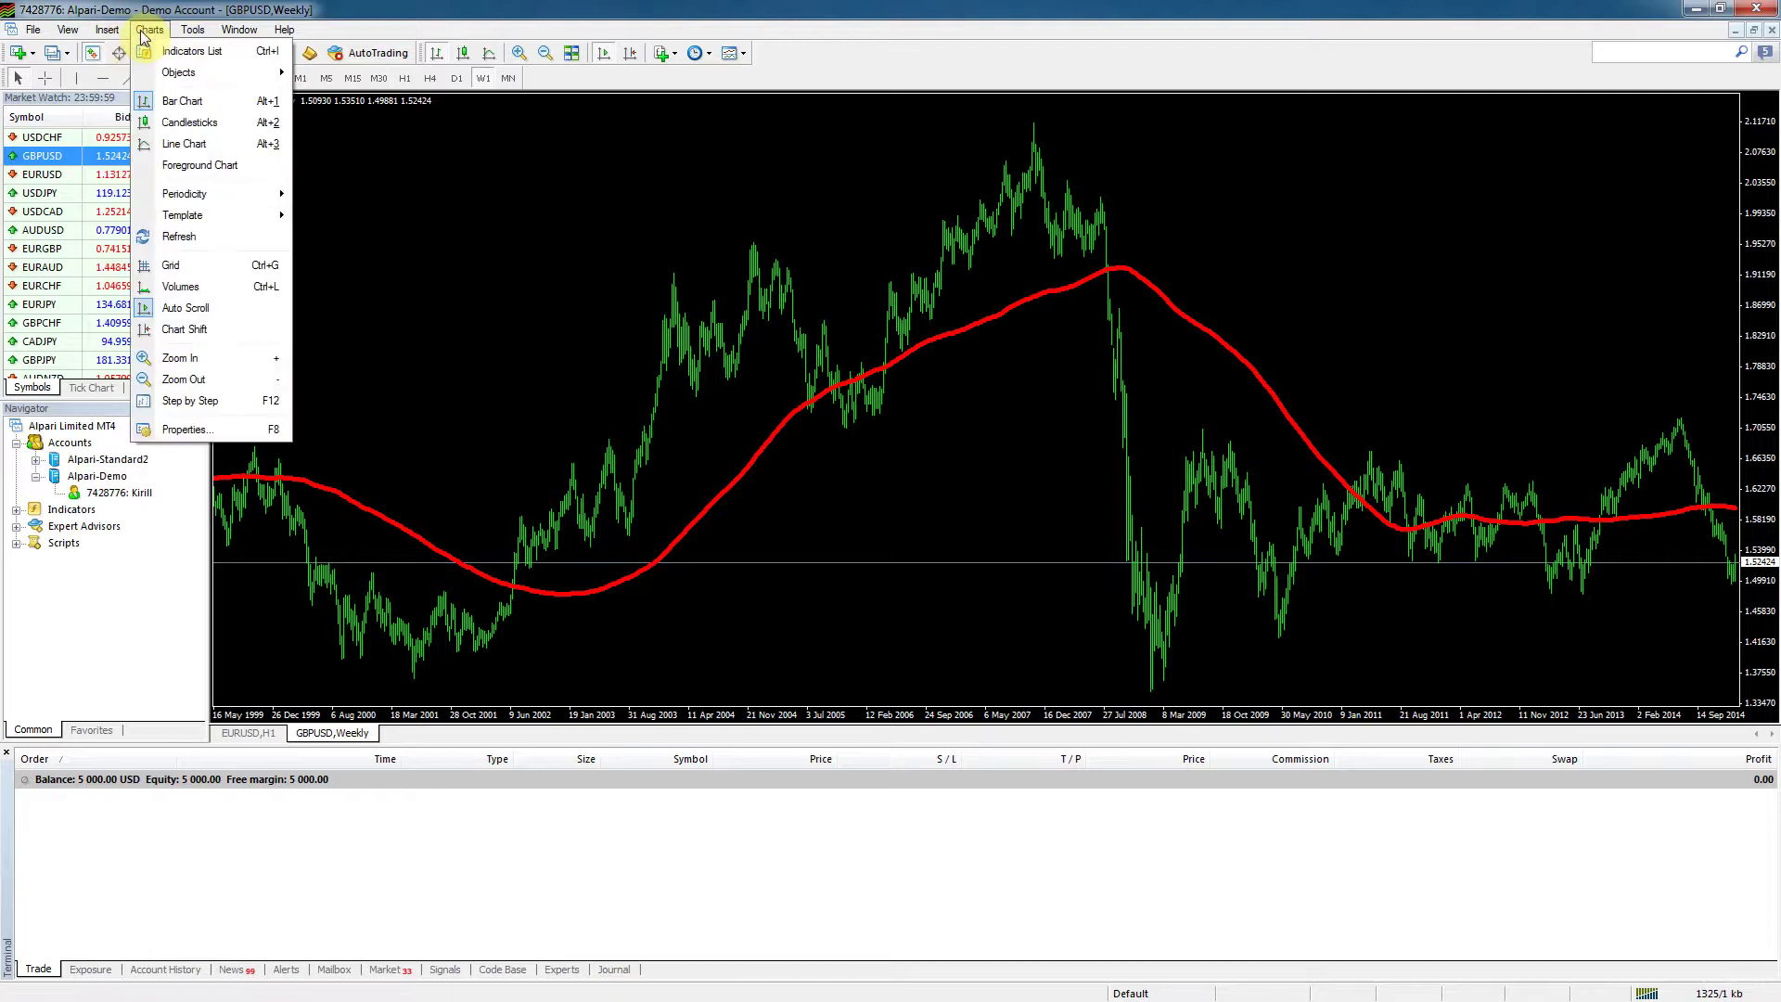
{"action": "left_click", "coordinate": [141, 35]}
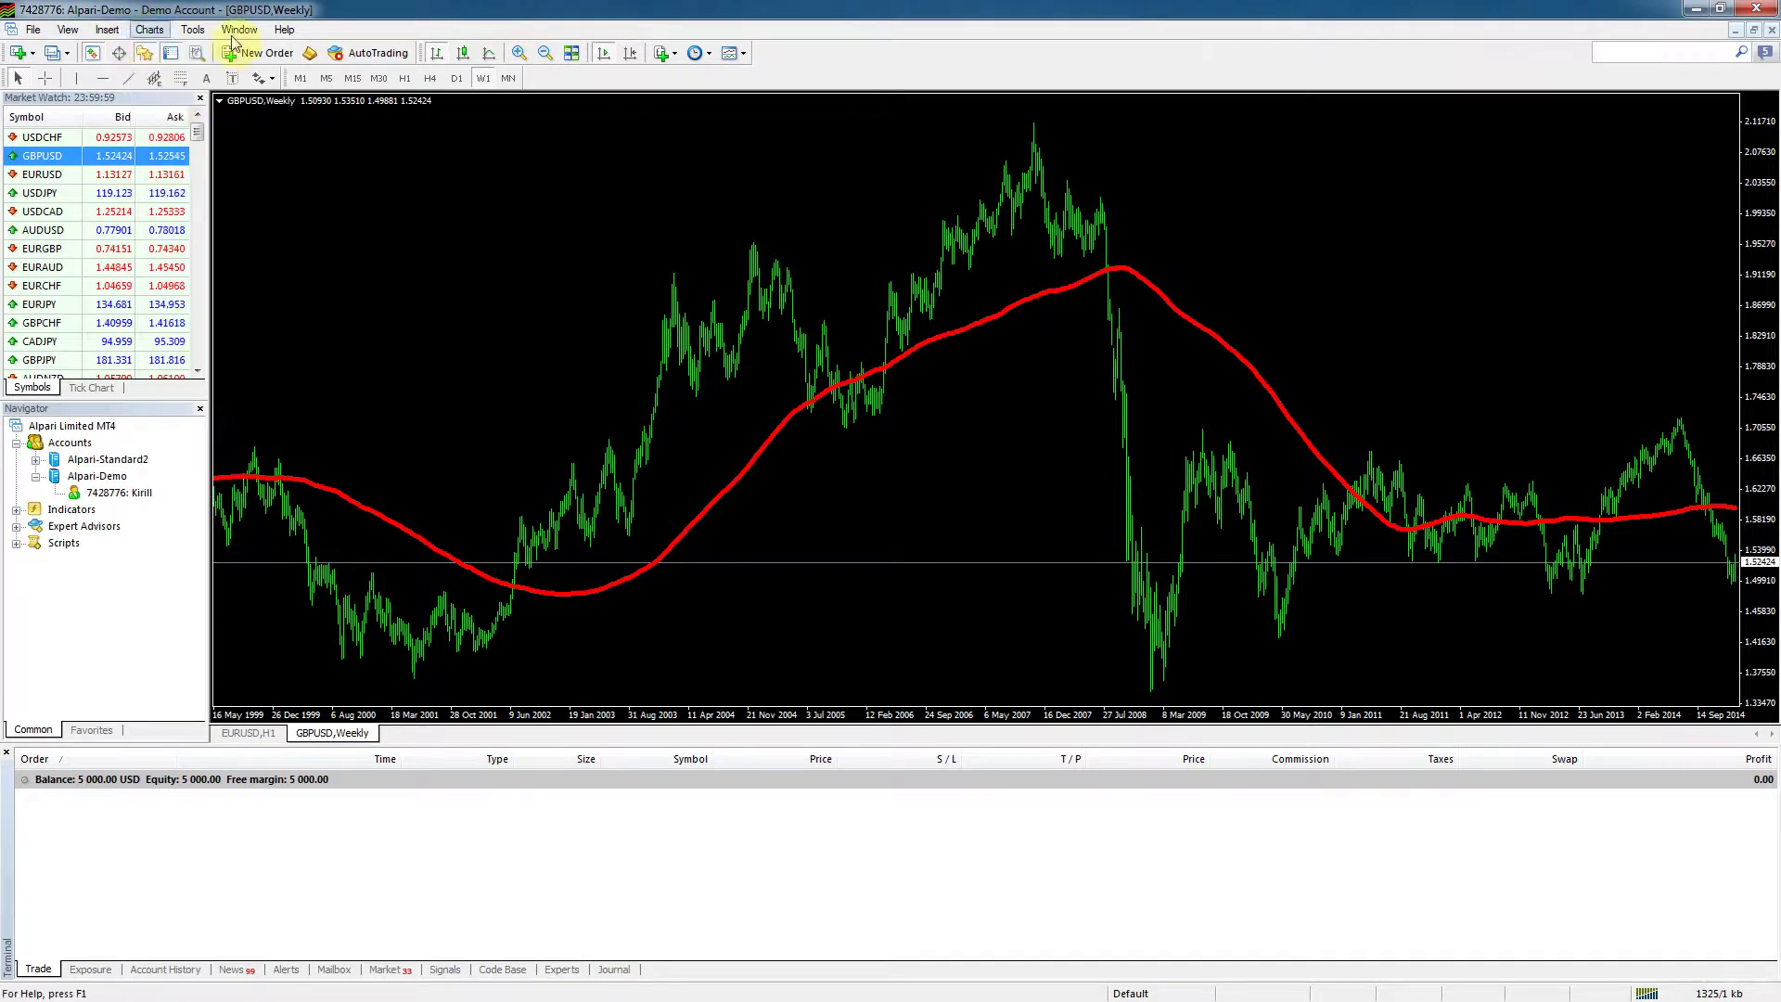
{"action": "left_click", "coordinate": [195, 31]}
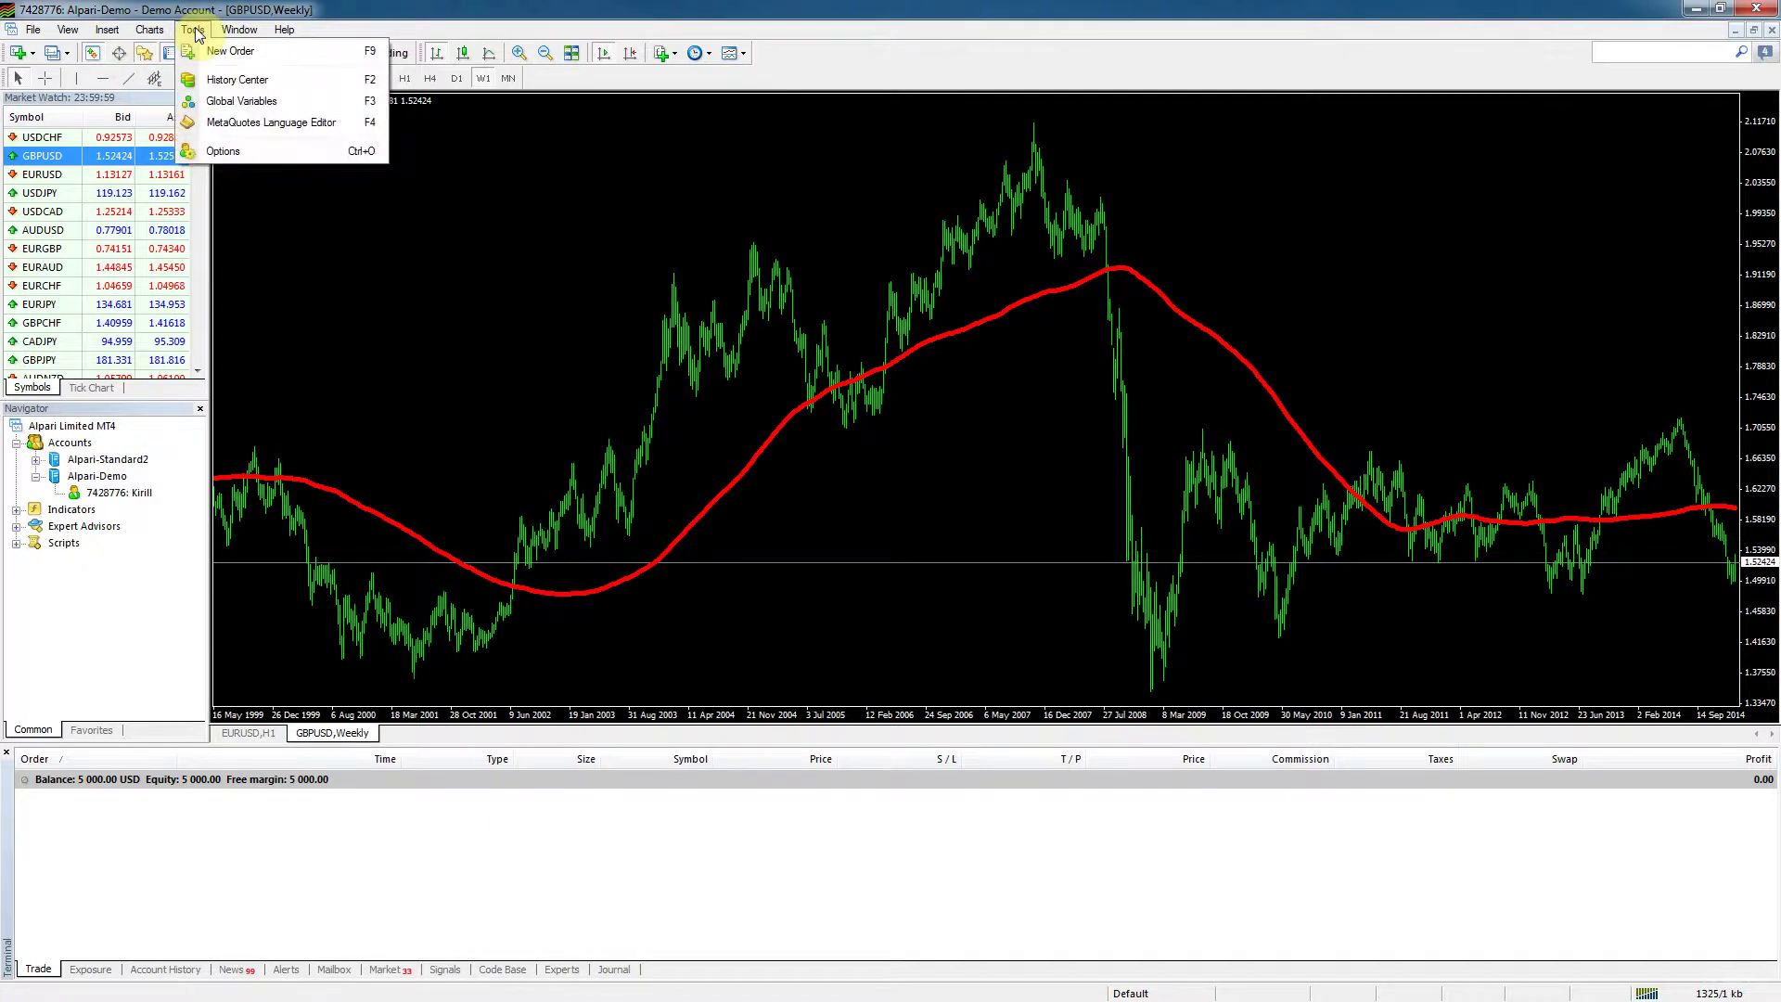
{"action": "left_click", "coordinate": [225, 150]}
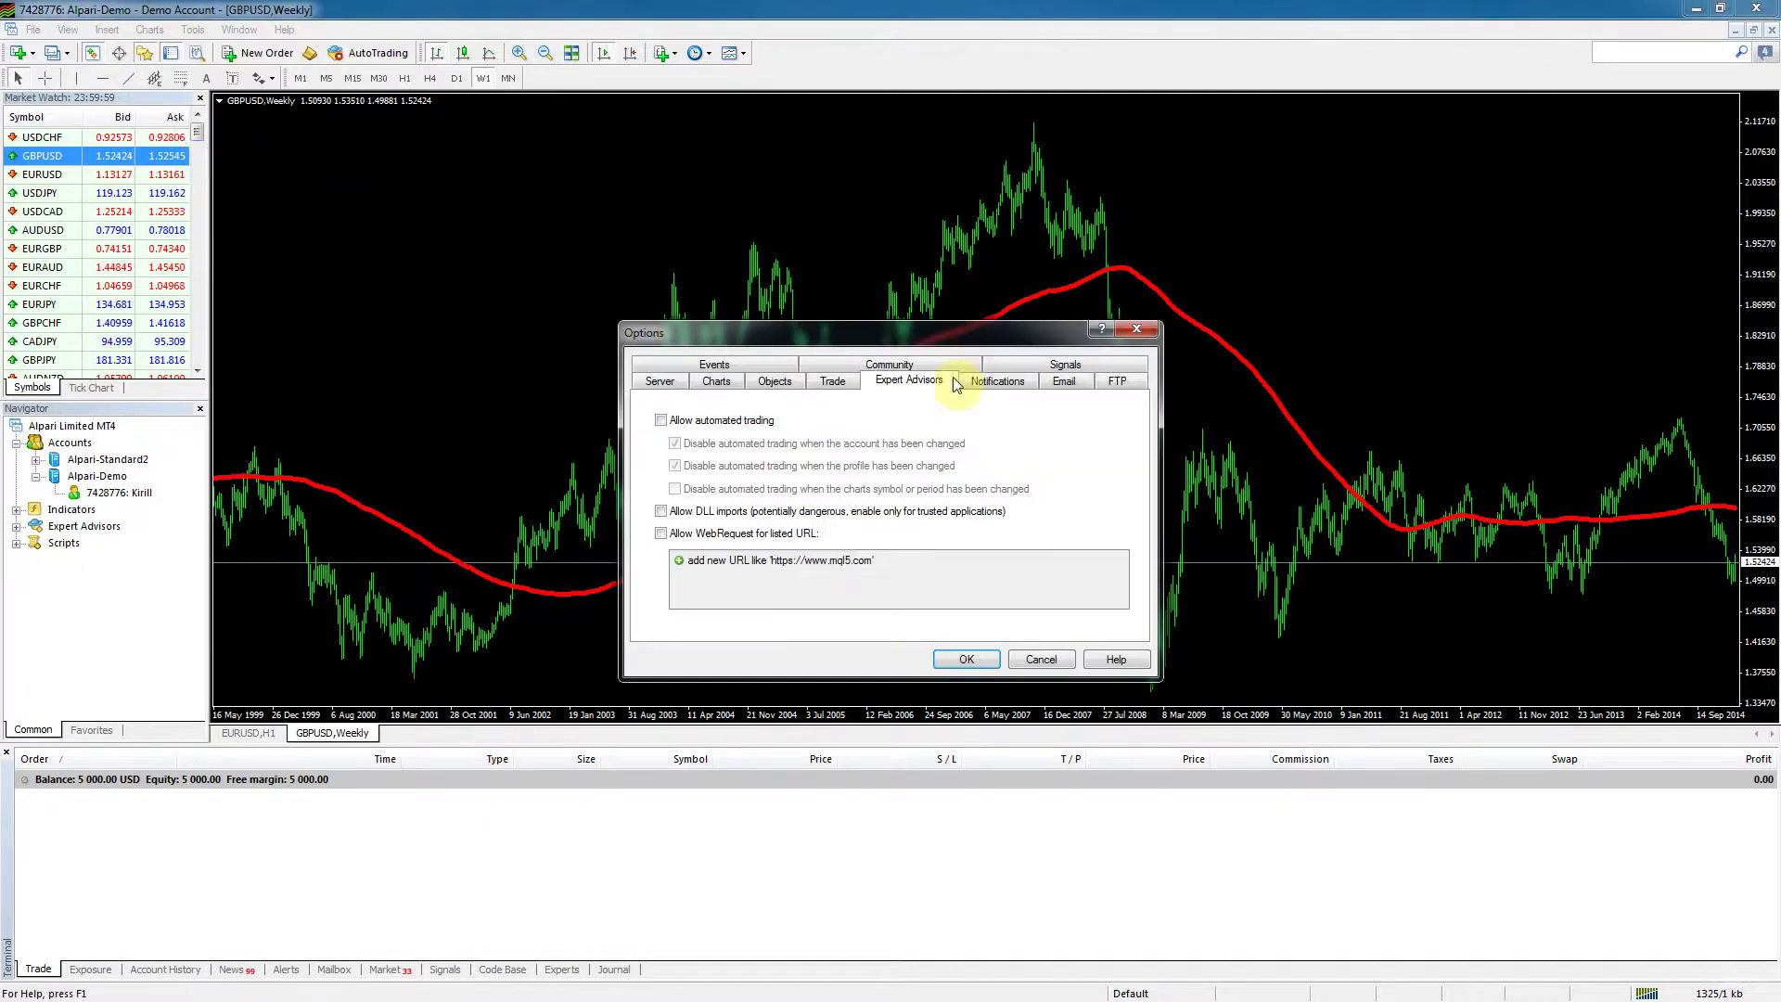
{"action": "left_click", "coordinate": [830, 381]}
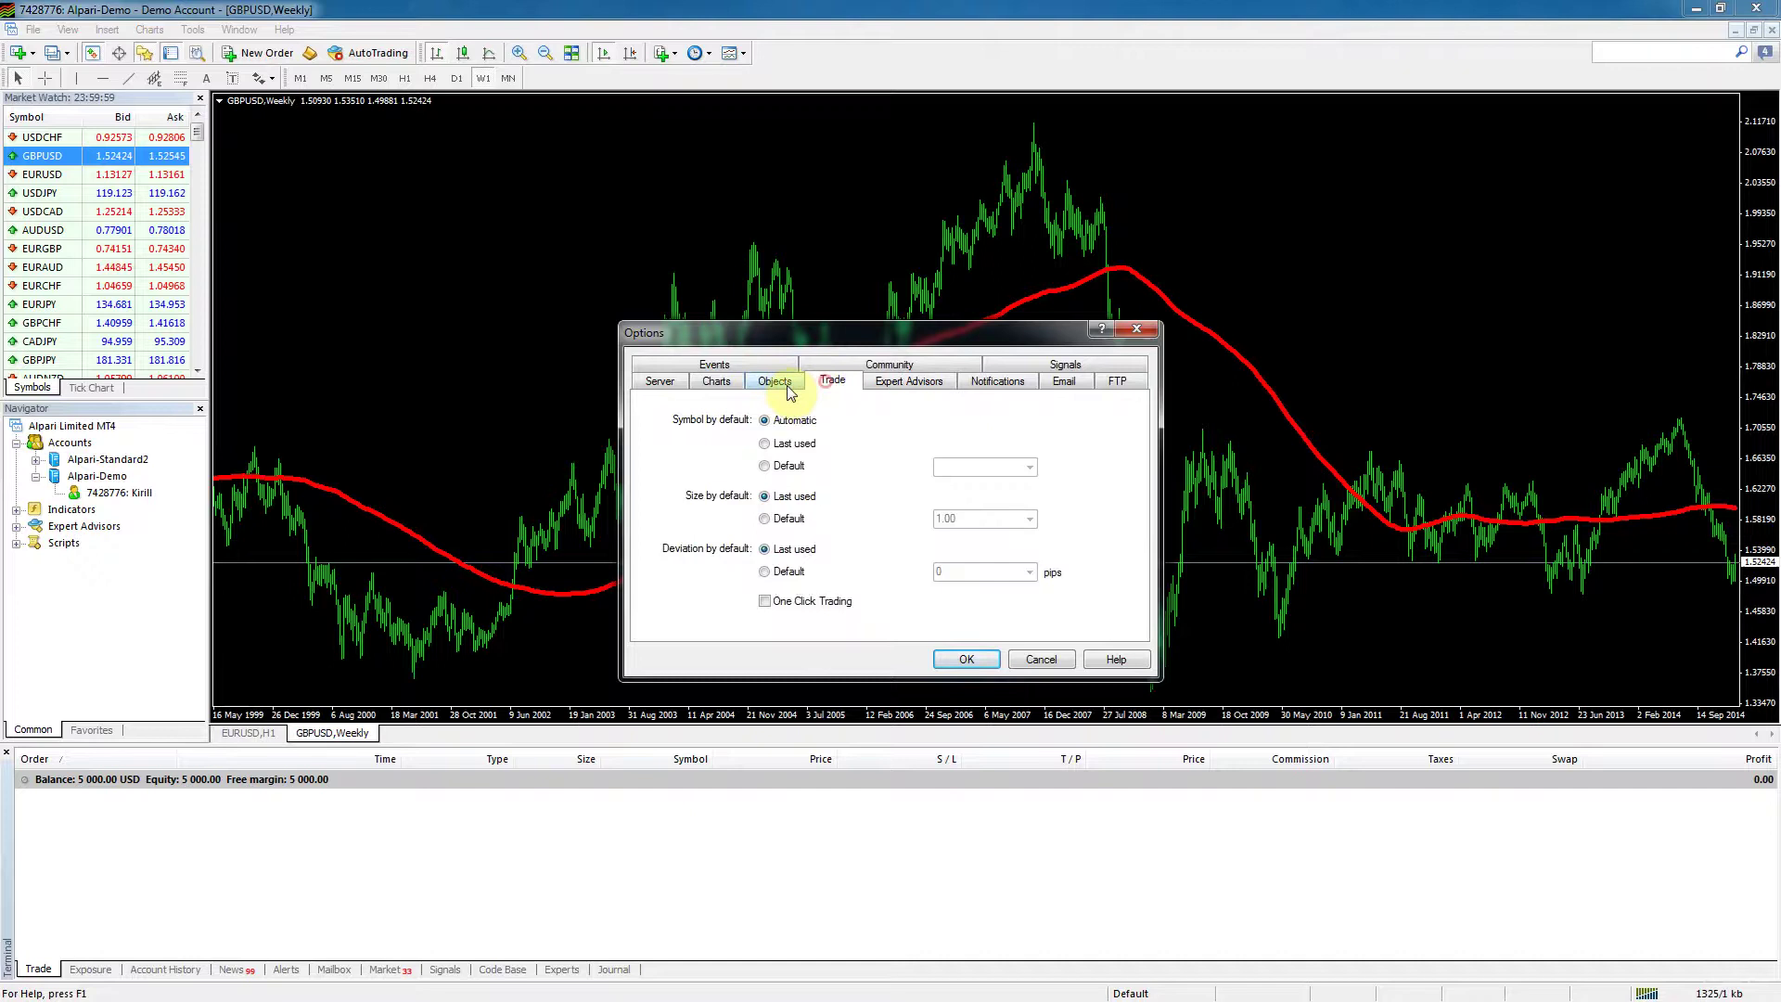
{"action": "left_click", "coordinate": [786, 386]}
{"action": "left_click", "coordinate": [718, 383]}
{"action": "left_click", "coordinate": [659, 383]}
{"action": "left_click", "coordinate": [985, 384]}
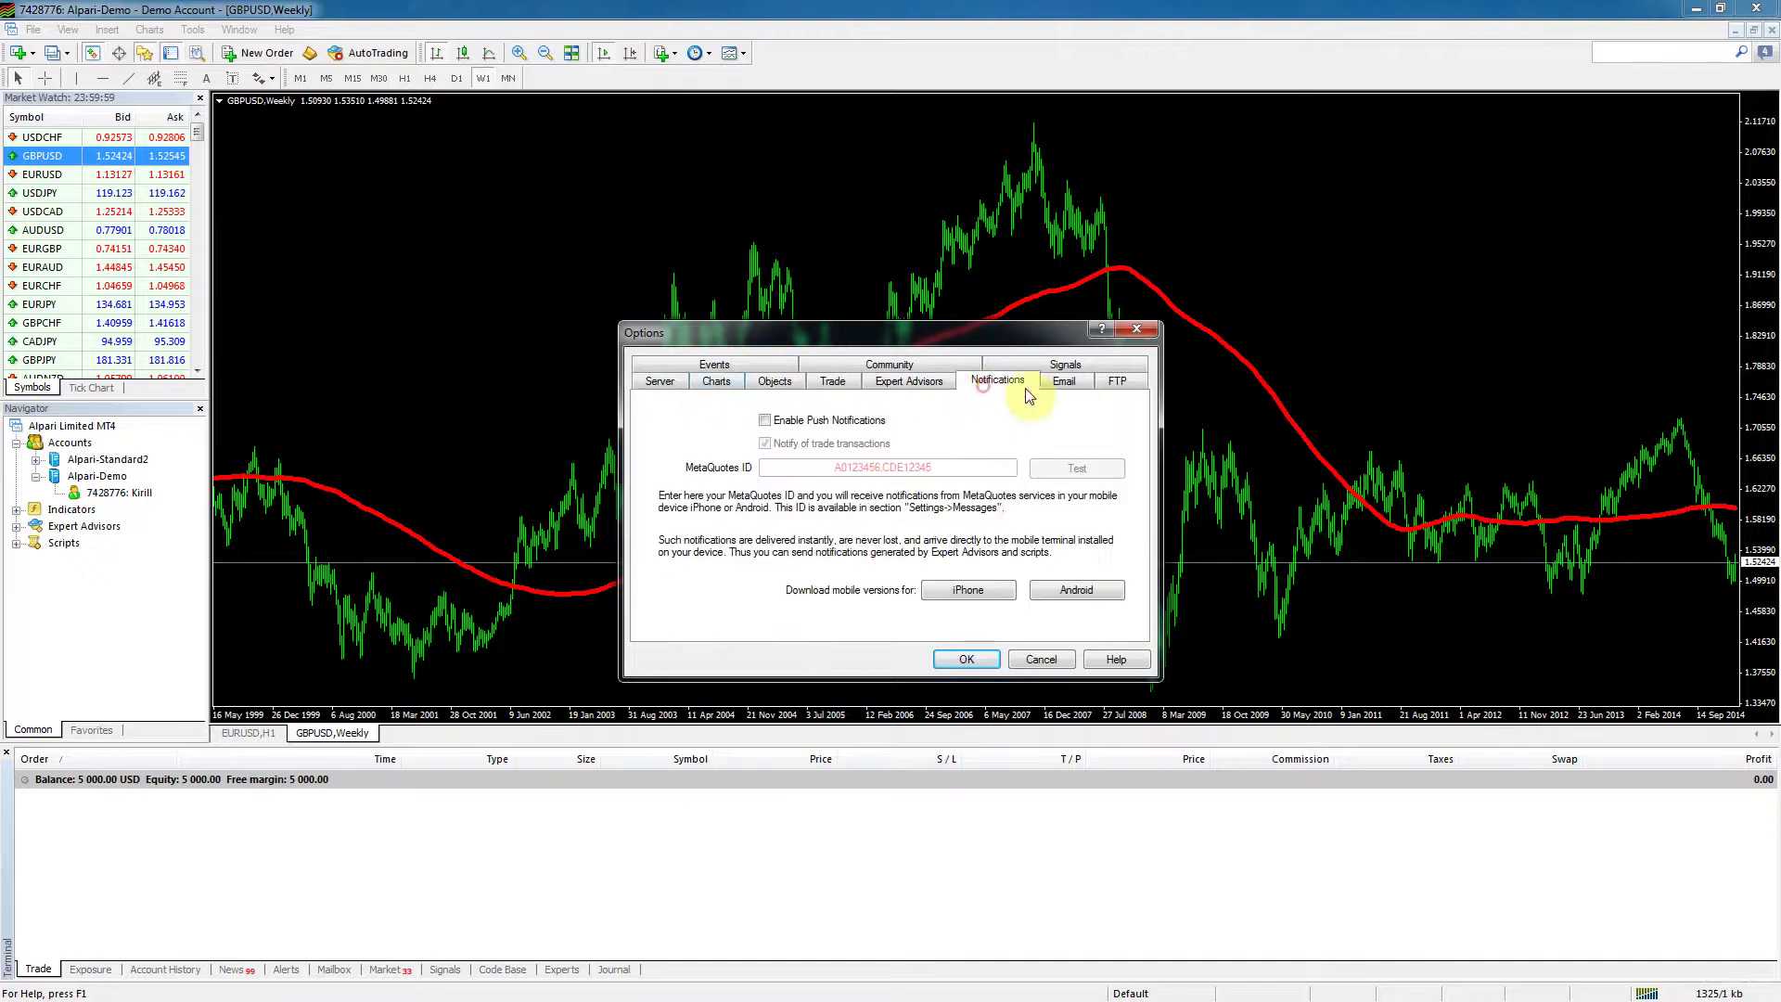
{"action": "left_click", "coordinate": [1042, 389]}
{"action": "left_click", "coordinate": [1105, 384]}
{"action": "left_click", "coordinate": [1066, 365]}
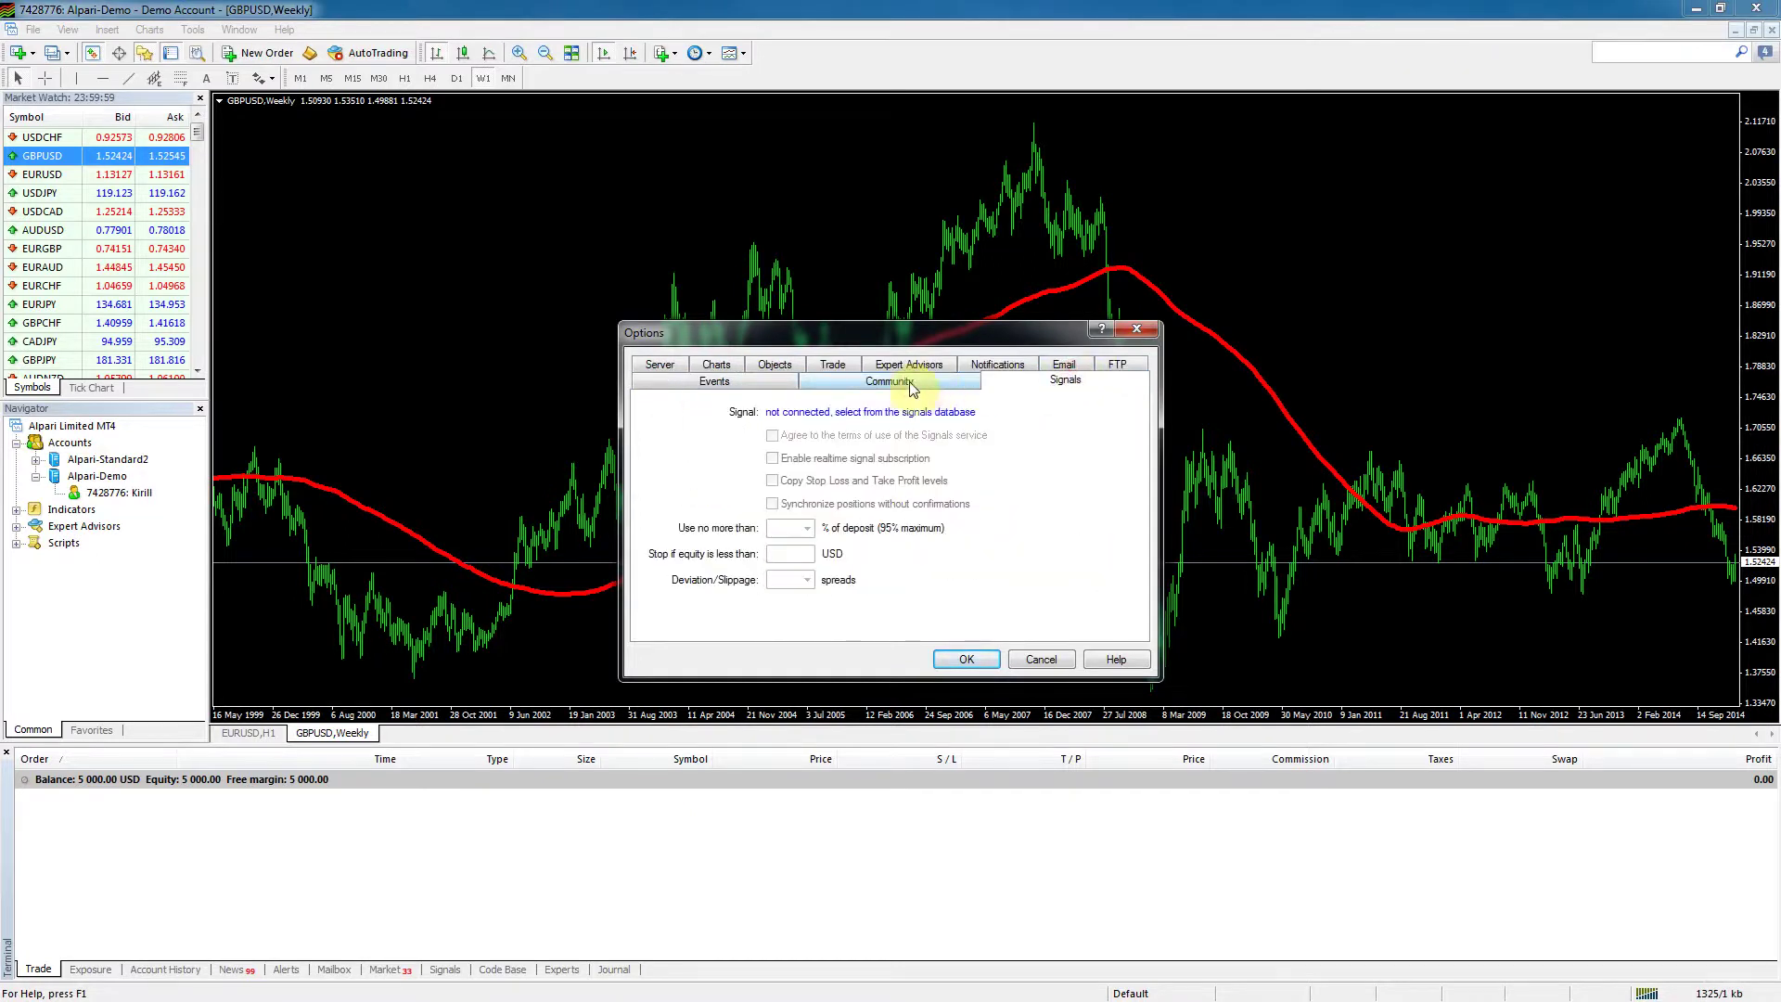
{"action": "left_click", "coordinate": [893, 382]}
{"action": "left_click", "coordinate": [752, 384]}
{"action": "left_click", "coordinate": [784, 373]}
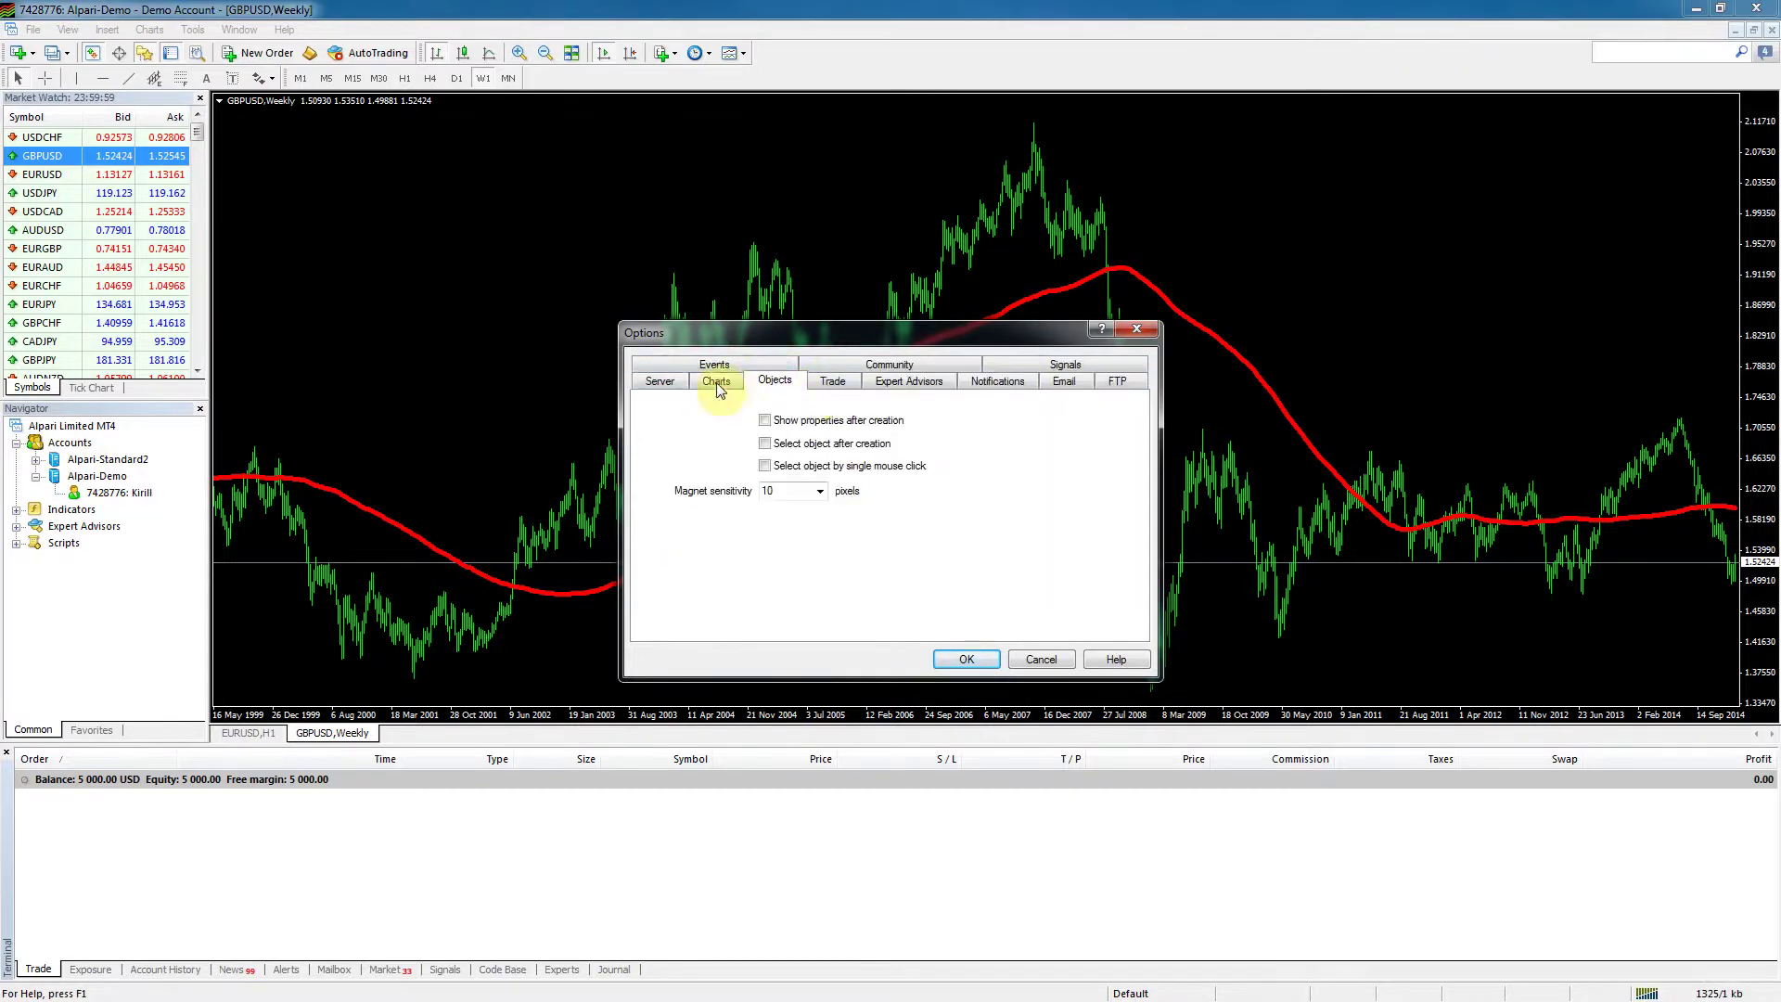
{"action": "left_click", "coordinate": [721, 383]}
{"action": "left_click", "coordinate": [651, 384]}
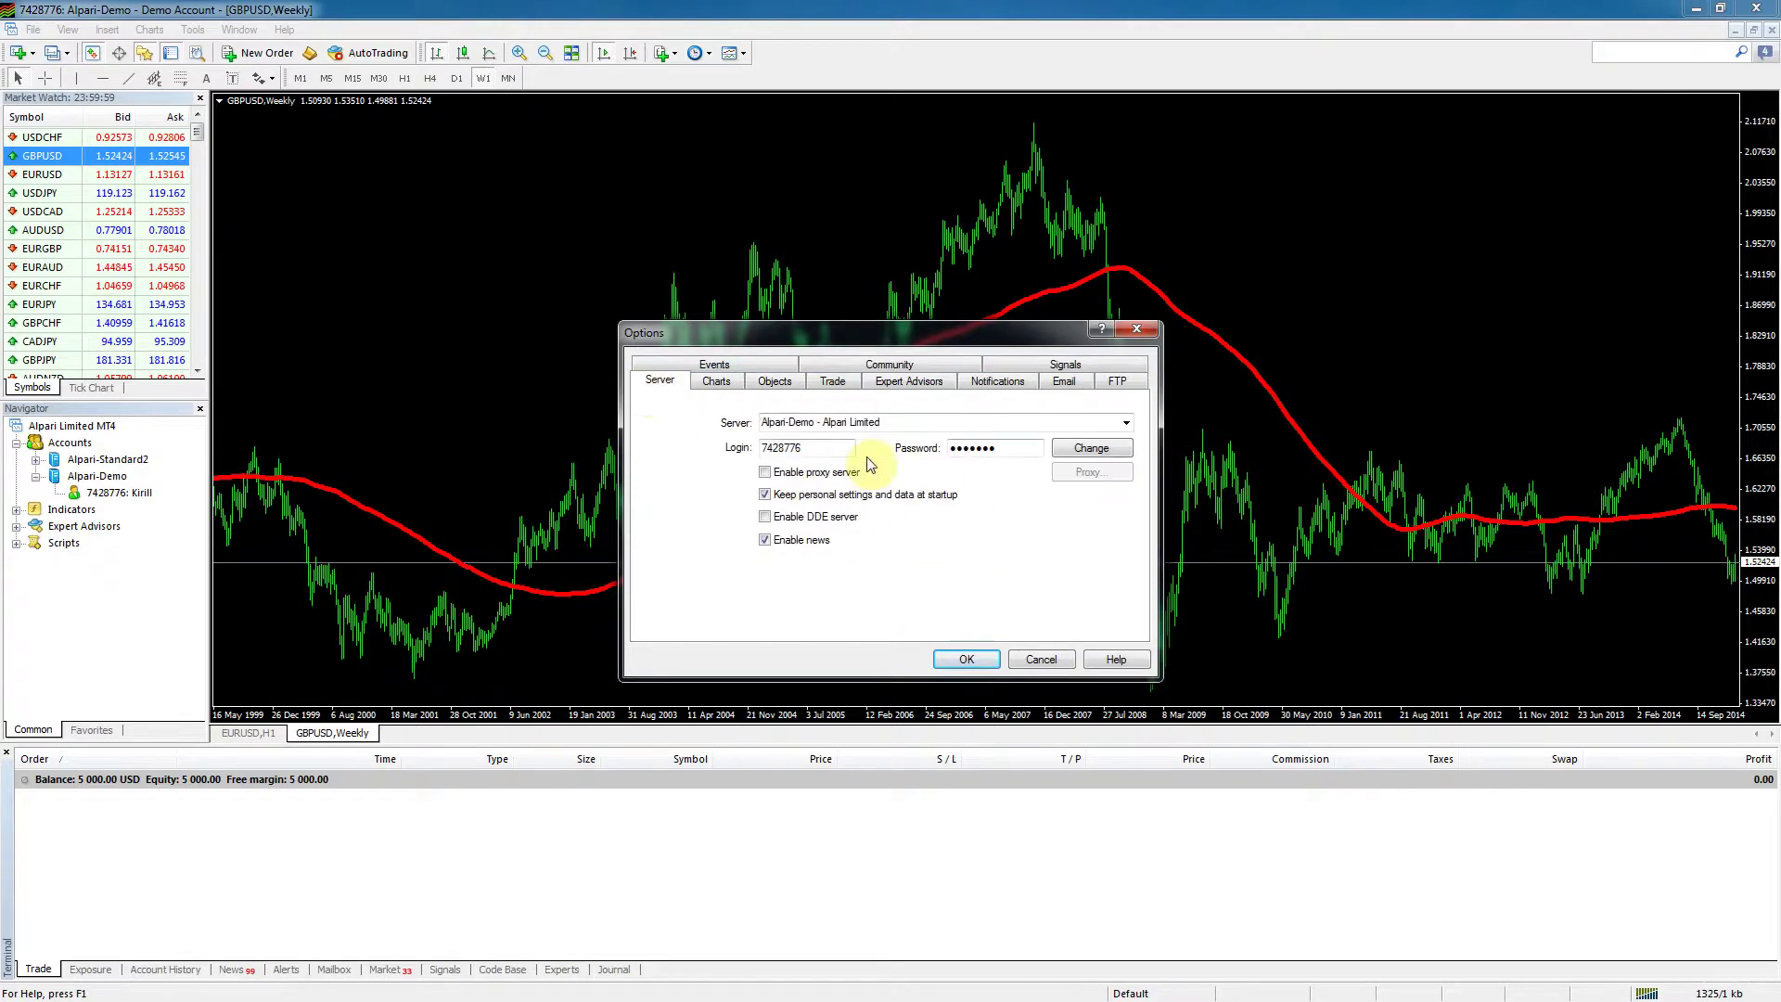
{"action": "left_click", "coordinate": [1137, 330]}
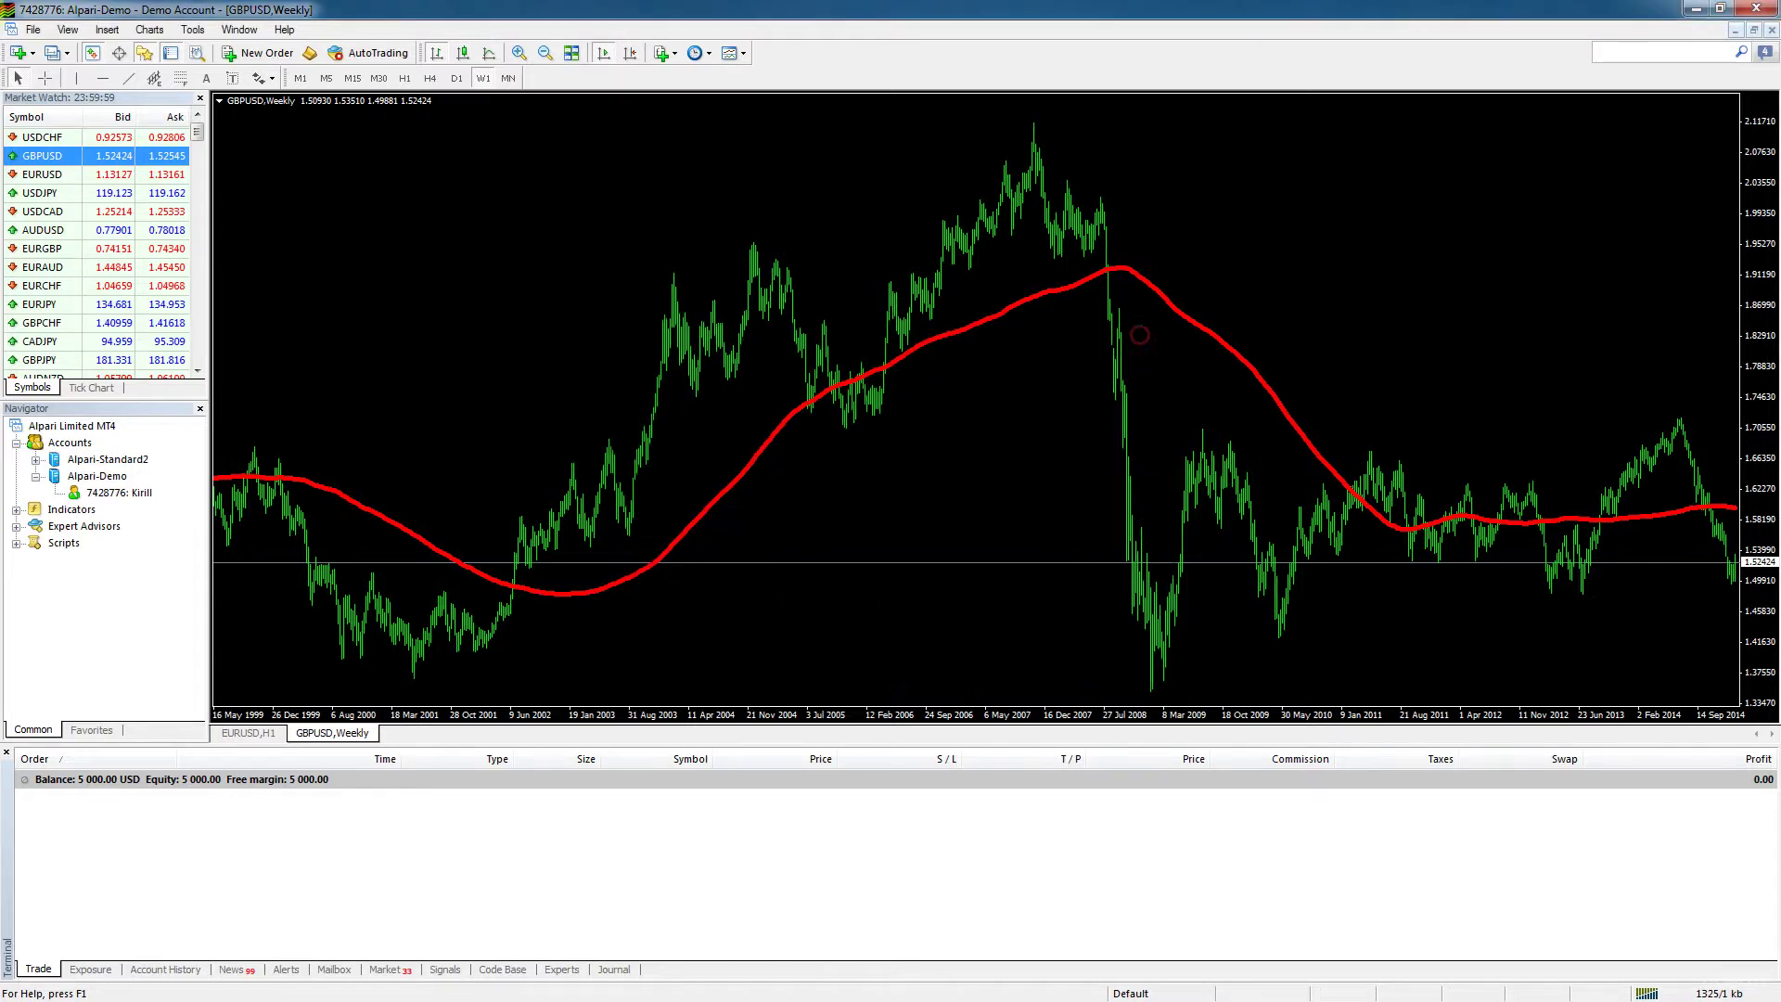
Tile the open chart windows without overlap
{"action": "left_click", "coordinate": [193, 30]}
{"action": "mouse_move", "coordinate": [151, 30]}
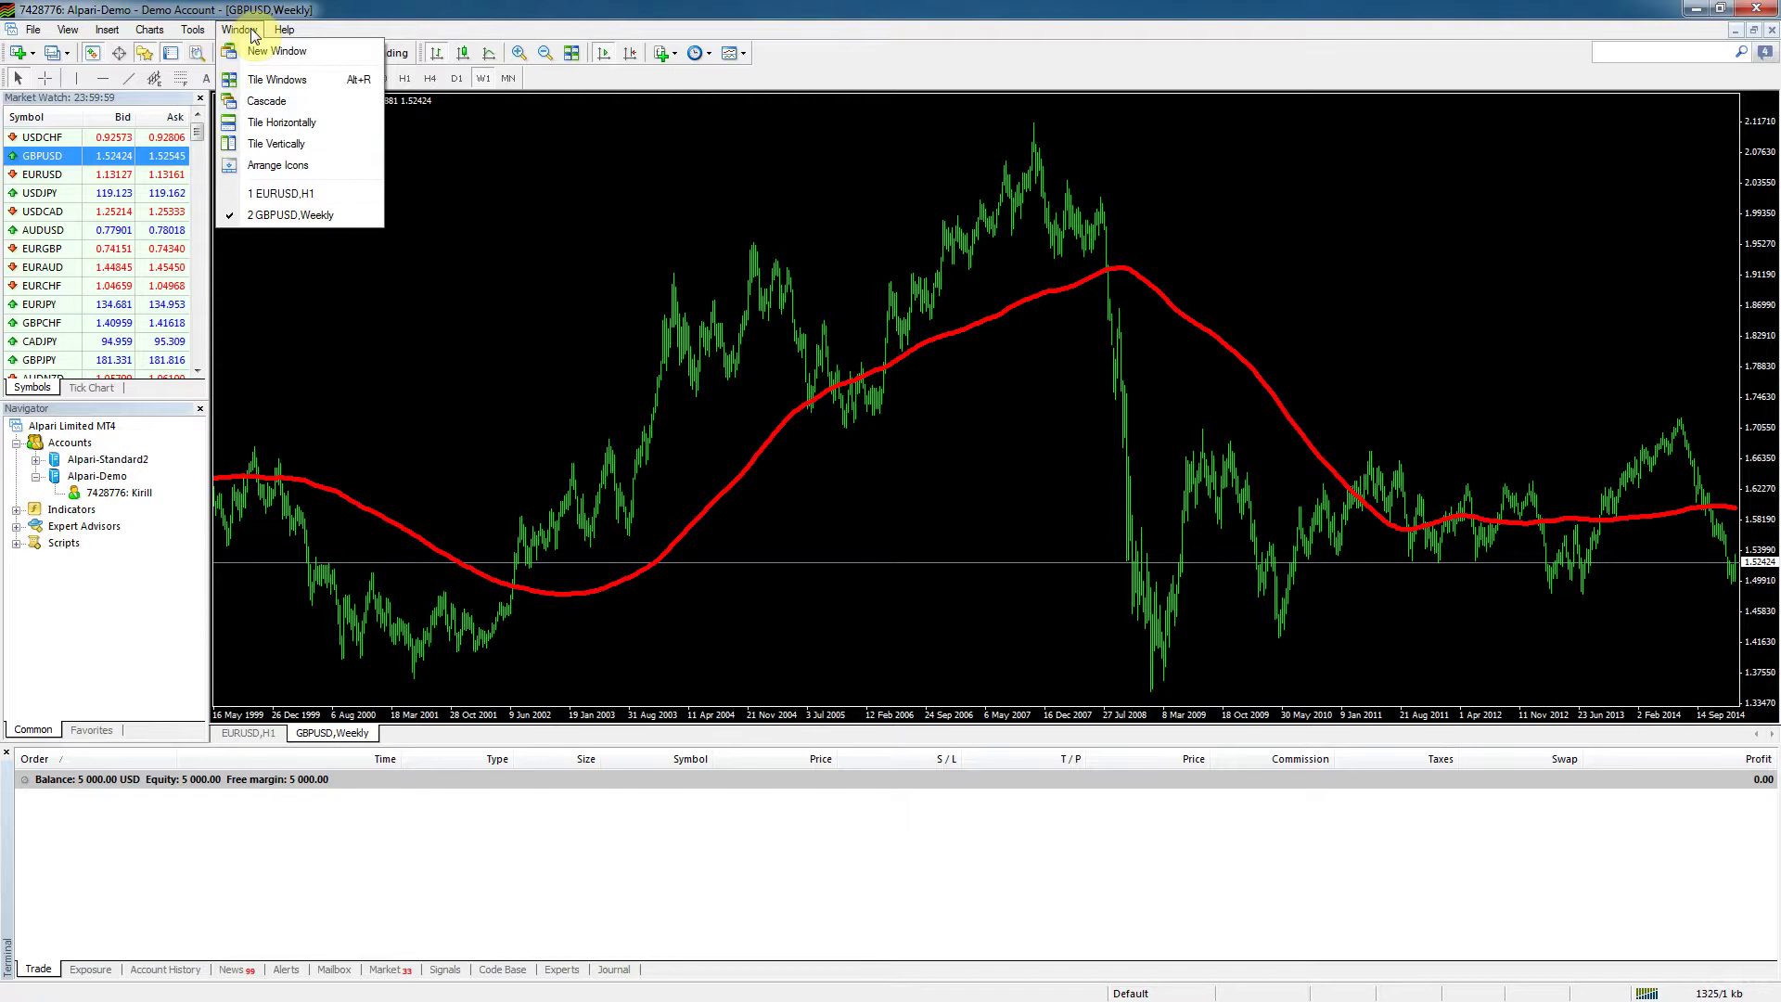
{"action": "left_click", "coordinate": [267, 80]}
Open new USDCAD and AUDUSD charts from Market Watch
{"action": "right_click", "coordinate": [46, 213]}
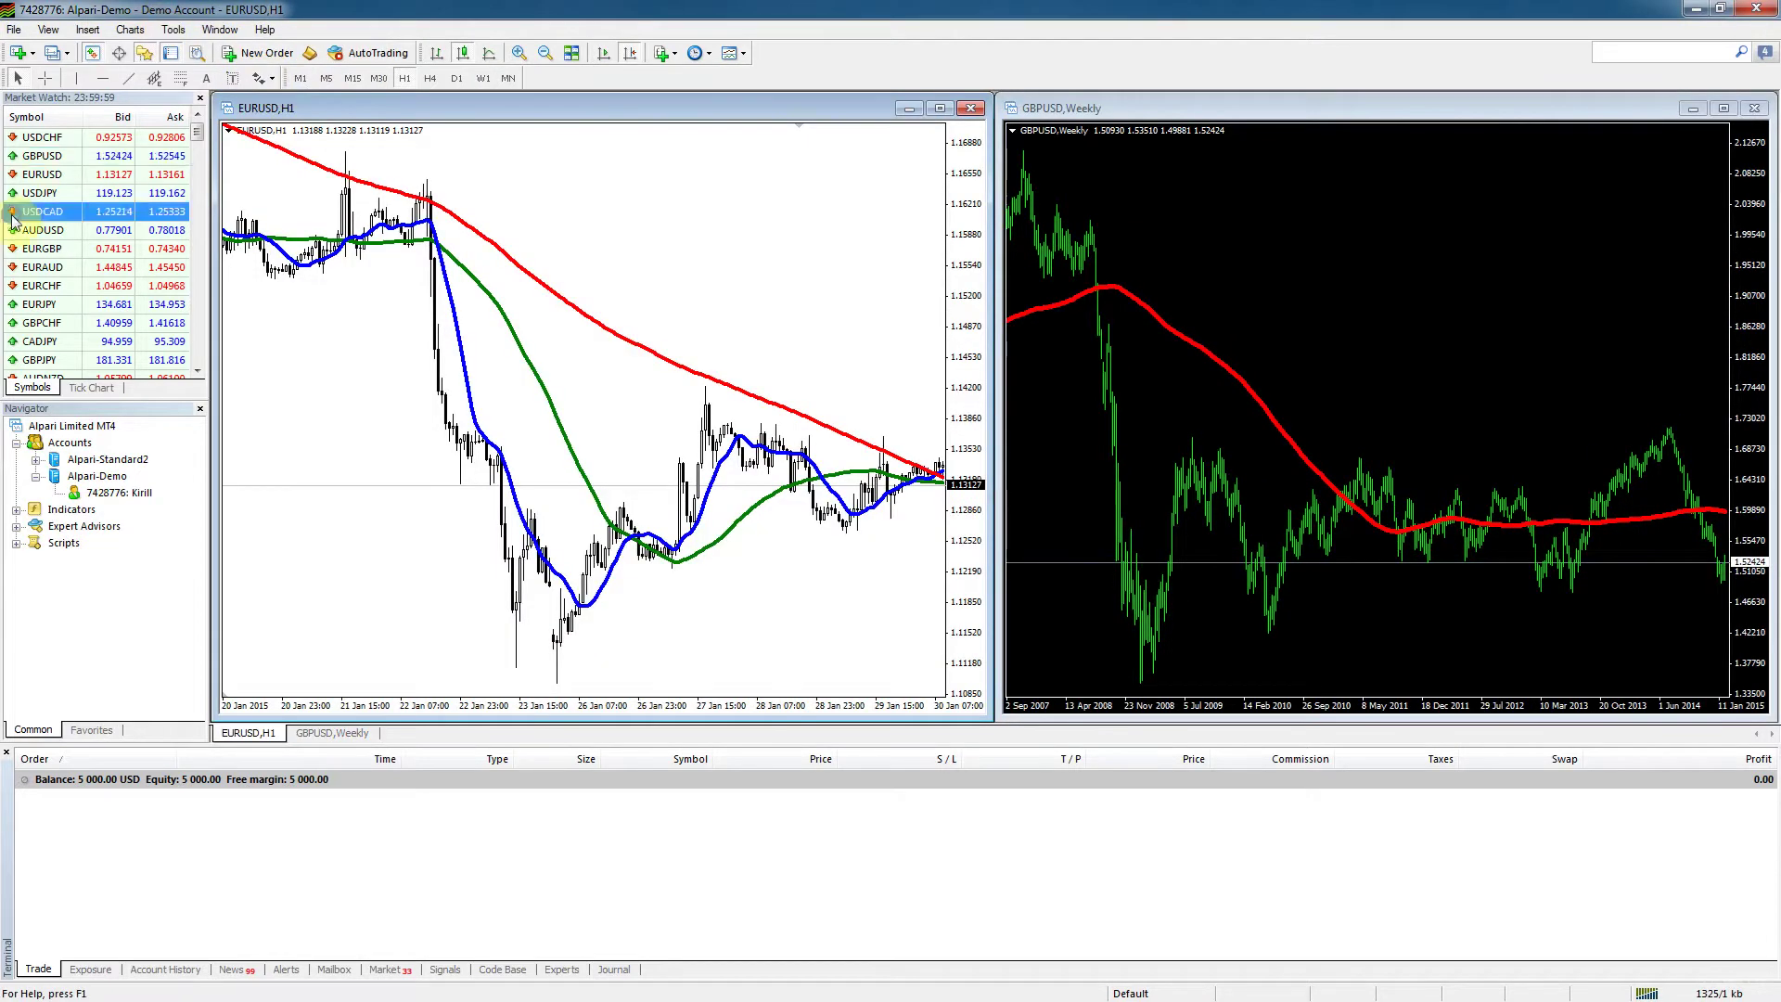
{"action": "left_click", "coordinate": [53, 249]}
{"action": "right_click", "coordinate": [47, 230]}
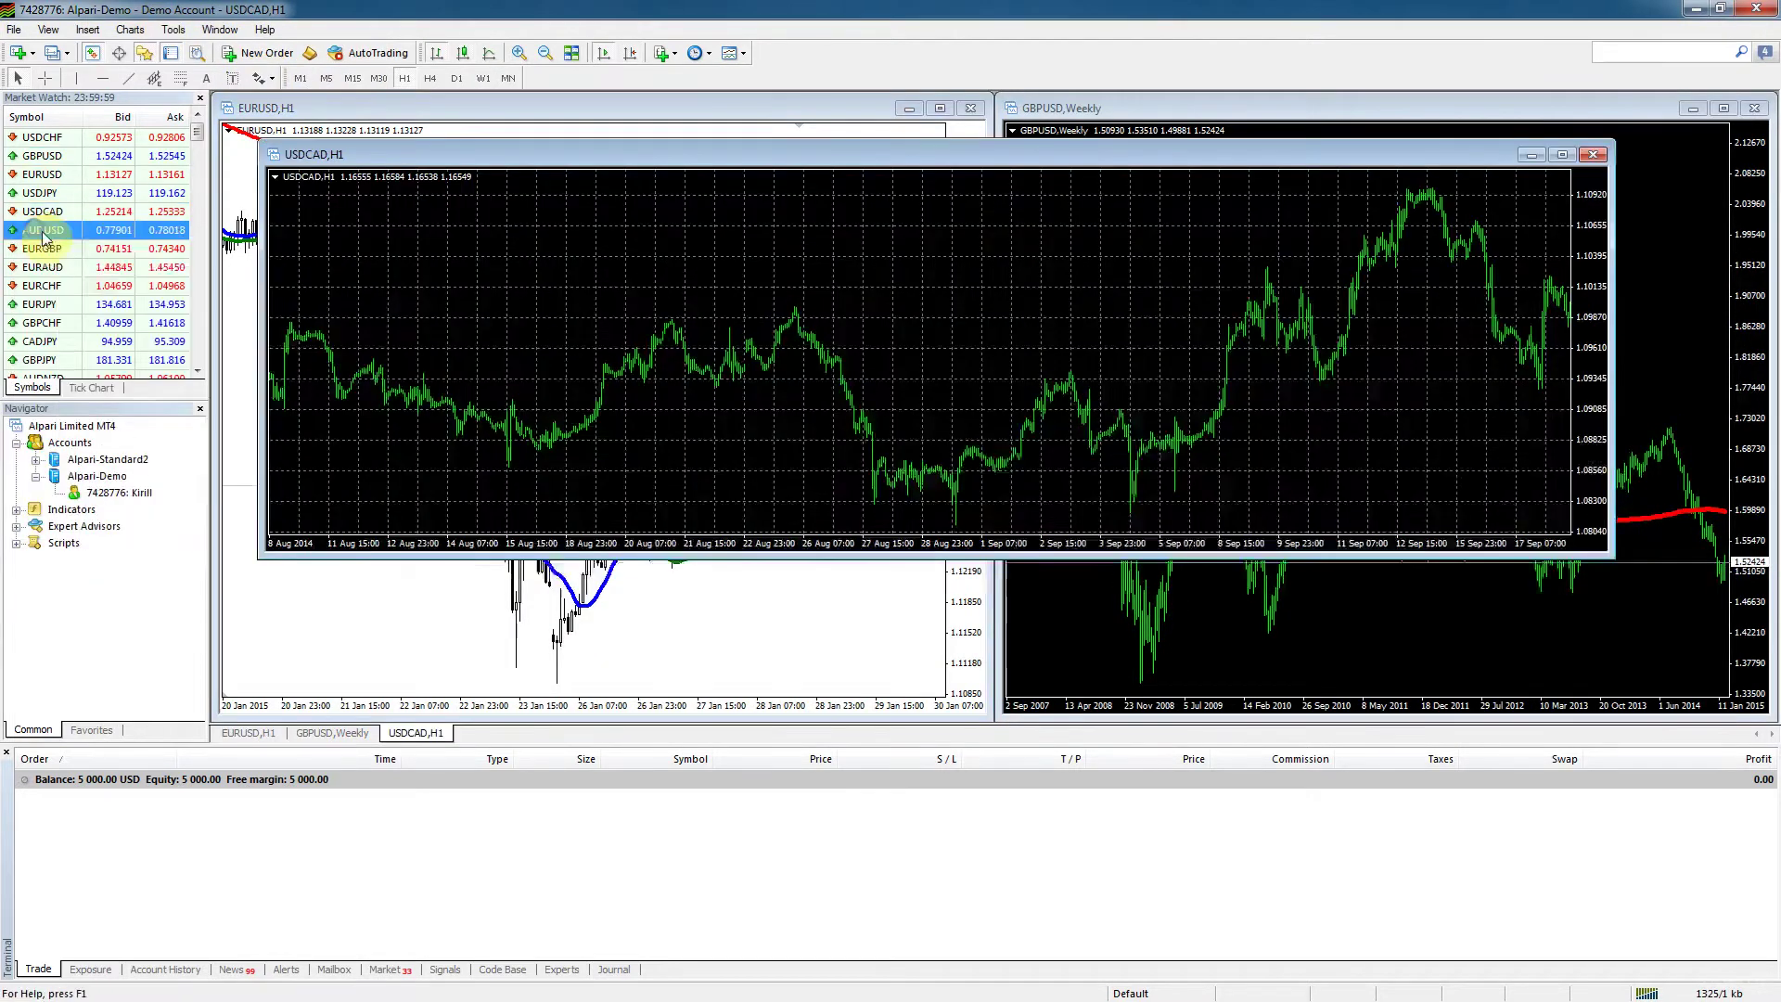
{"action": "left_click", "coordinate": [55, 267]}
Arrange the four charts as a grid, then horizontally, and finally tiled vertically
{"action": "left_click", "coordinate": [217, 30]}
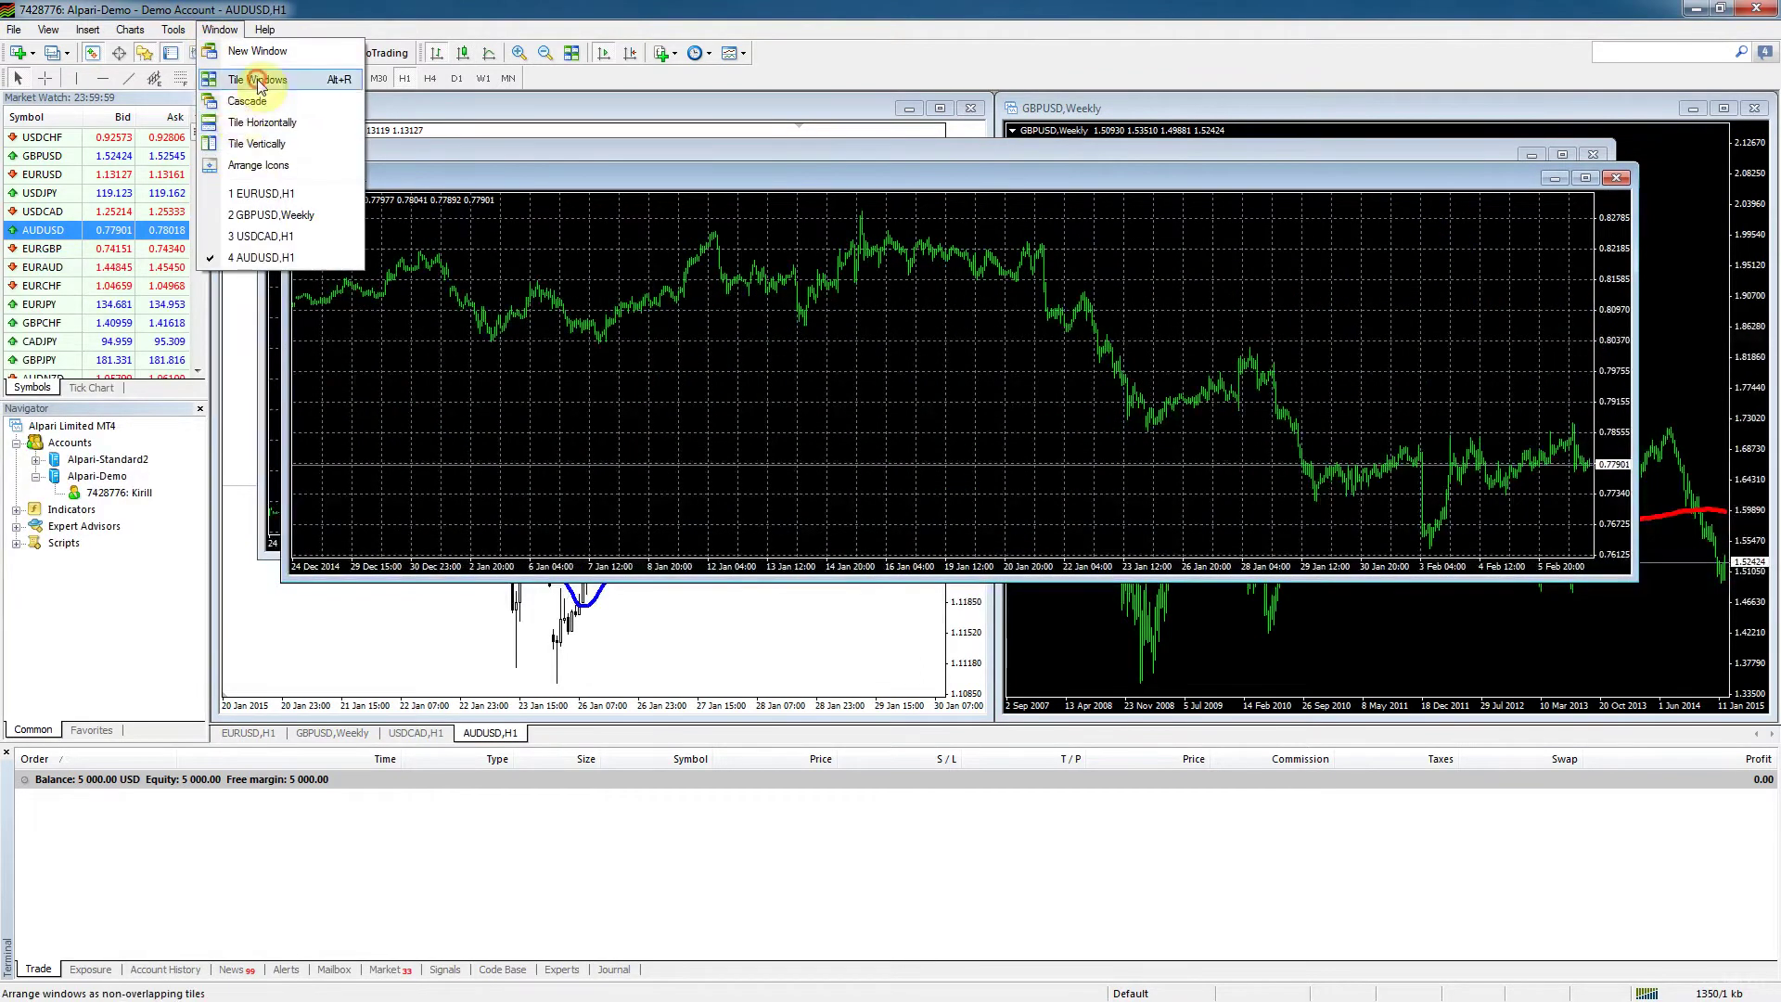
{"action": "left_click", "coordinate": [255, 80]}
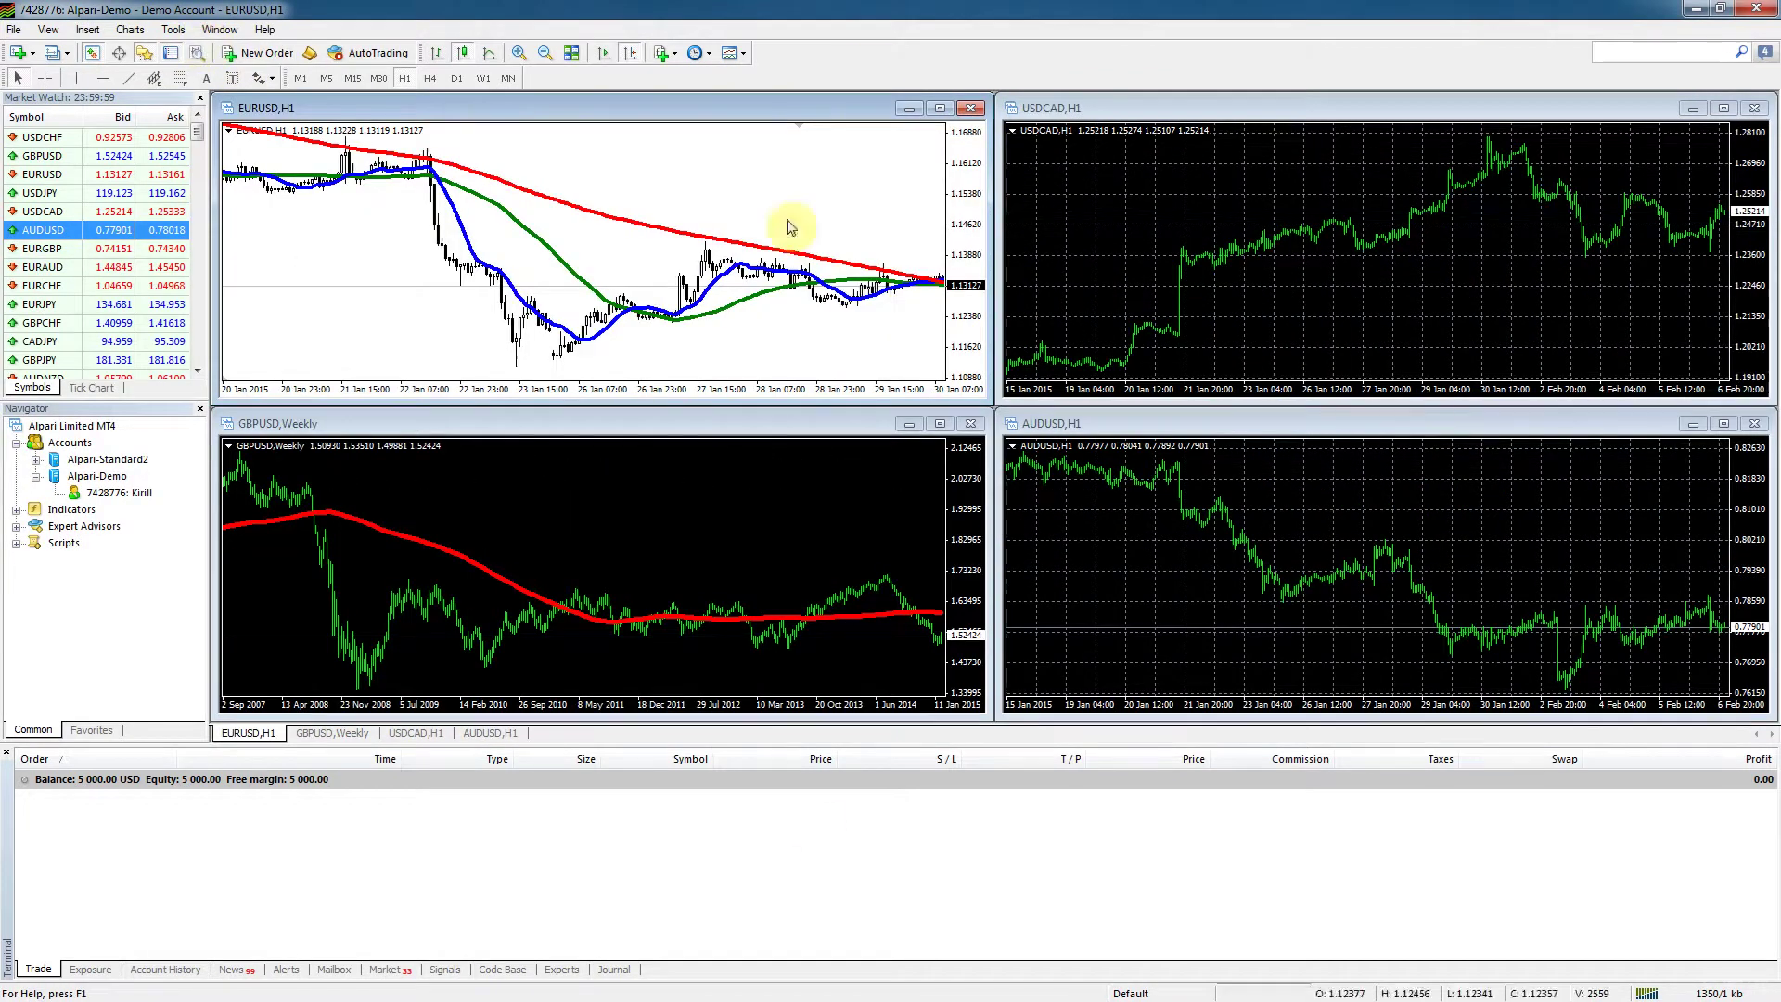
{"action": "left_click", "coordinate": [176, 31]}
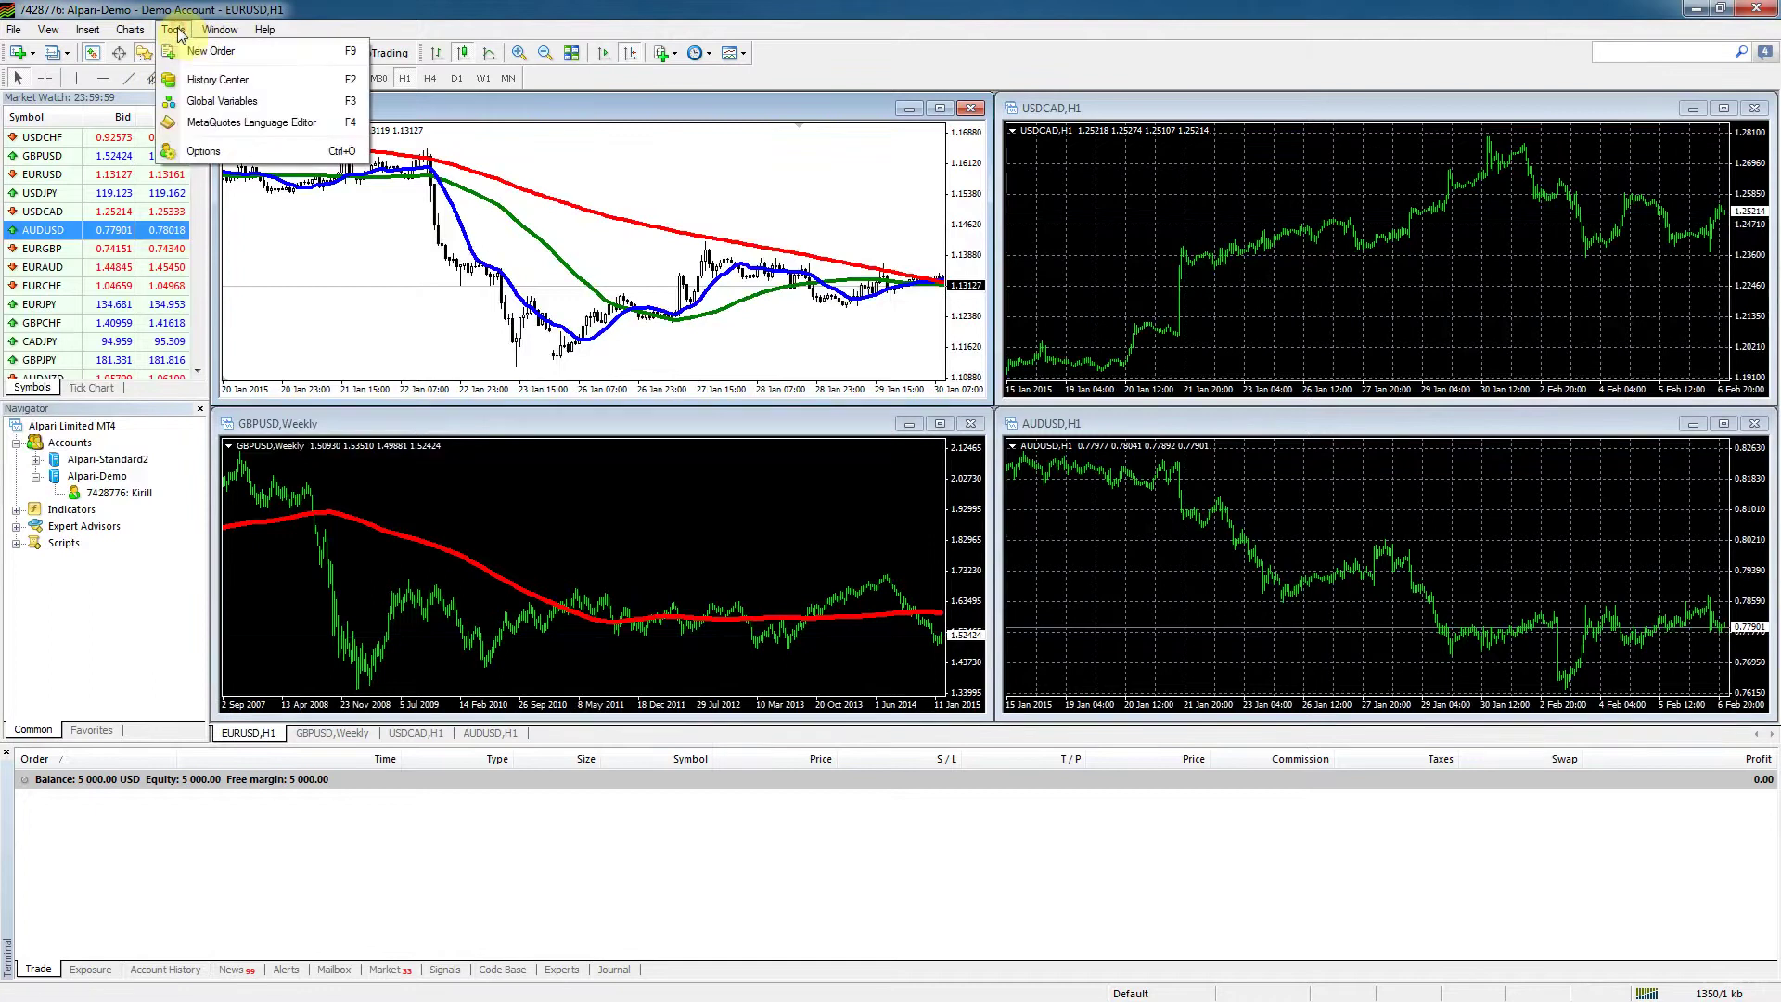
{"action": "mouse_move", "coordinate": [220, 29]}
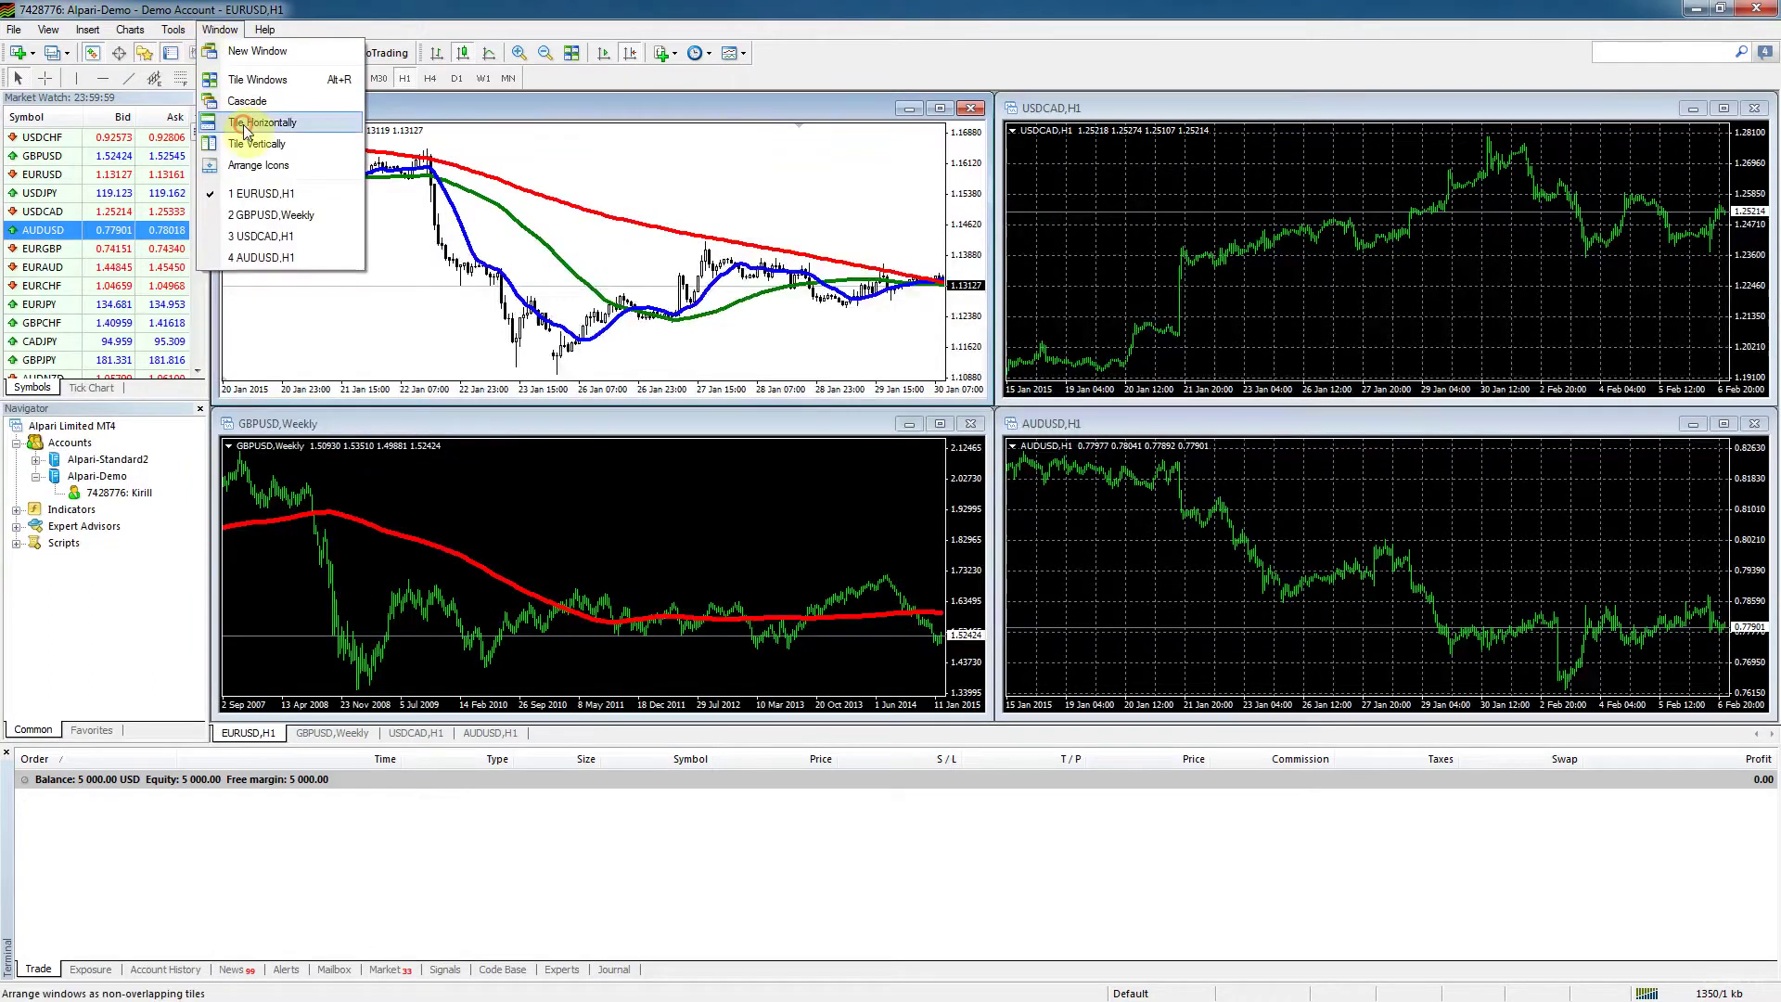
{"action": "left_click", "coordinate": [251, 122]}
{"action": "left_click", "coordinate": [219, 30]}
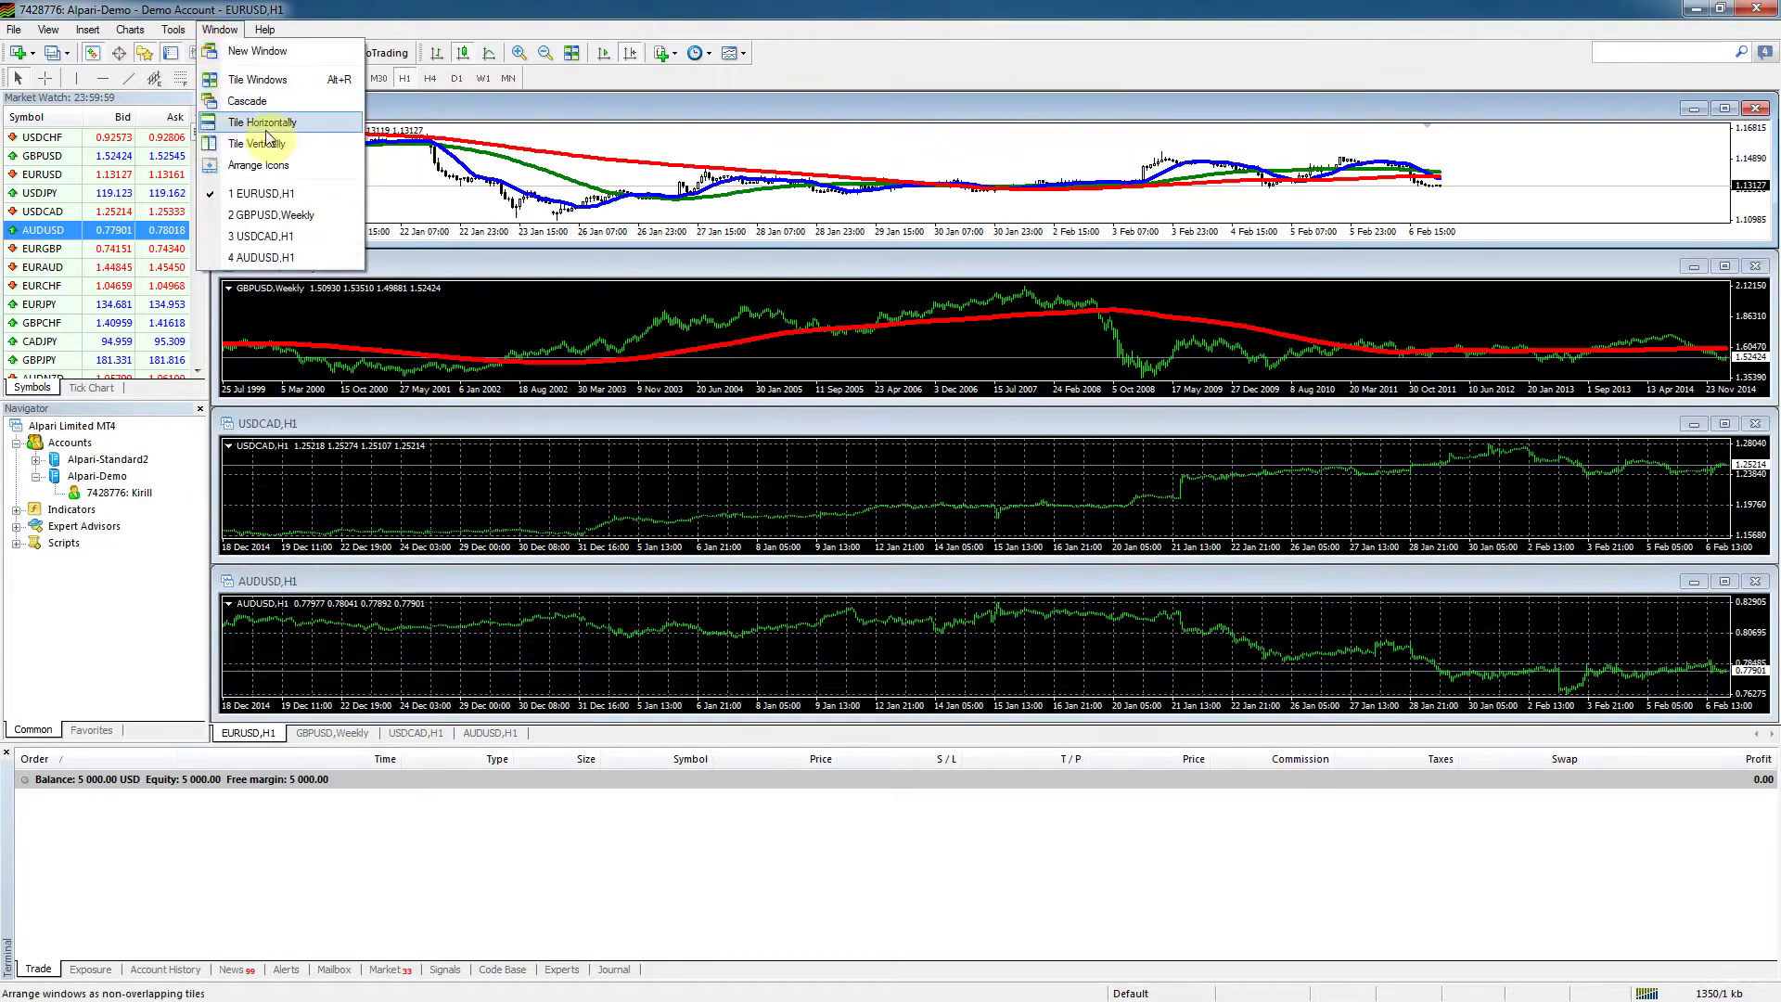
{"action": "left_click", "coordinate": [257, 144]}
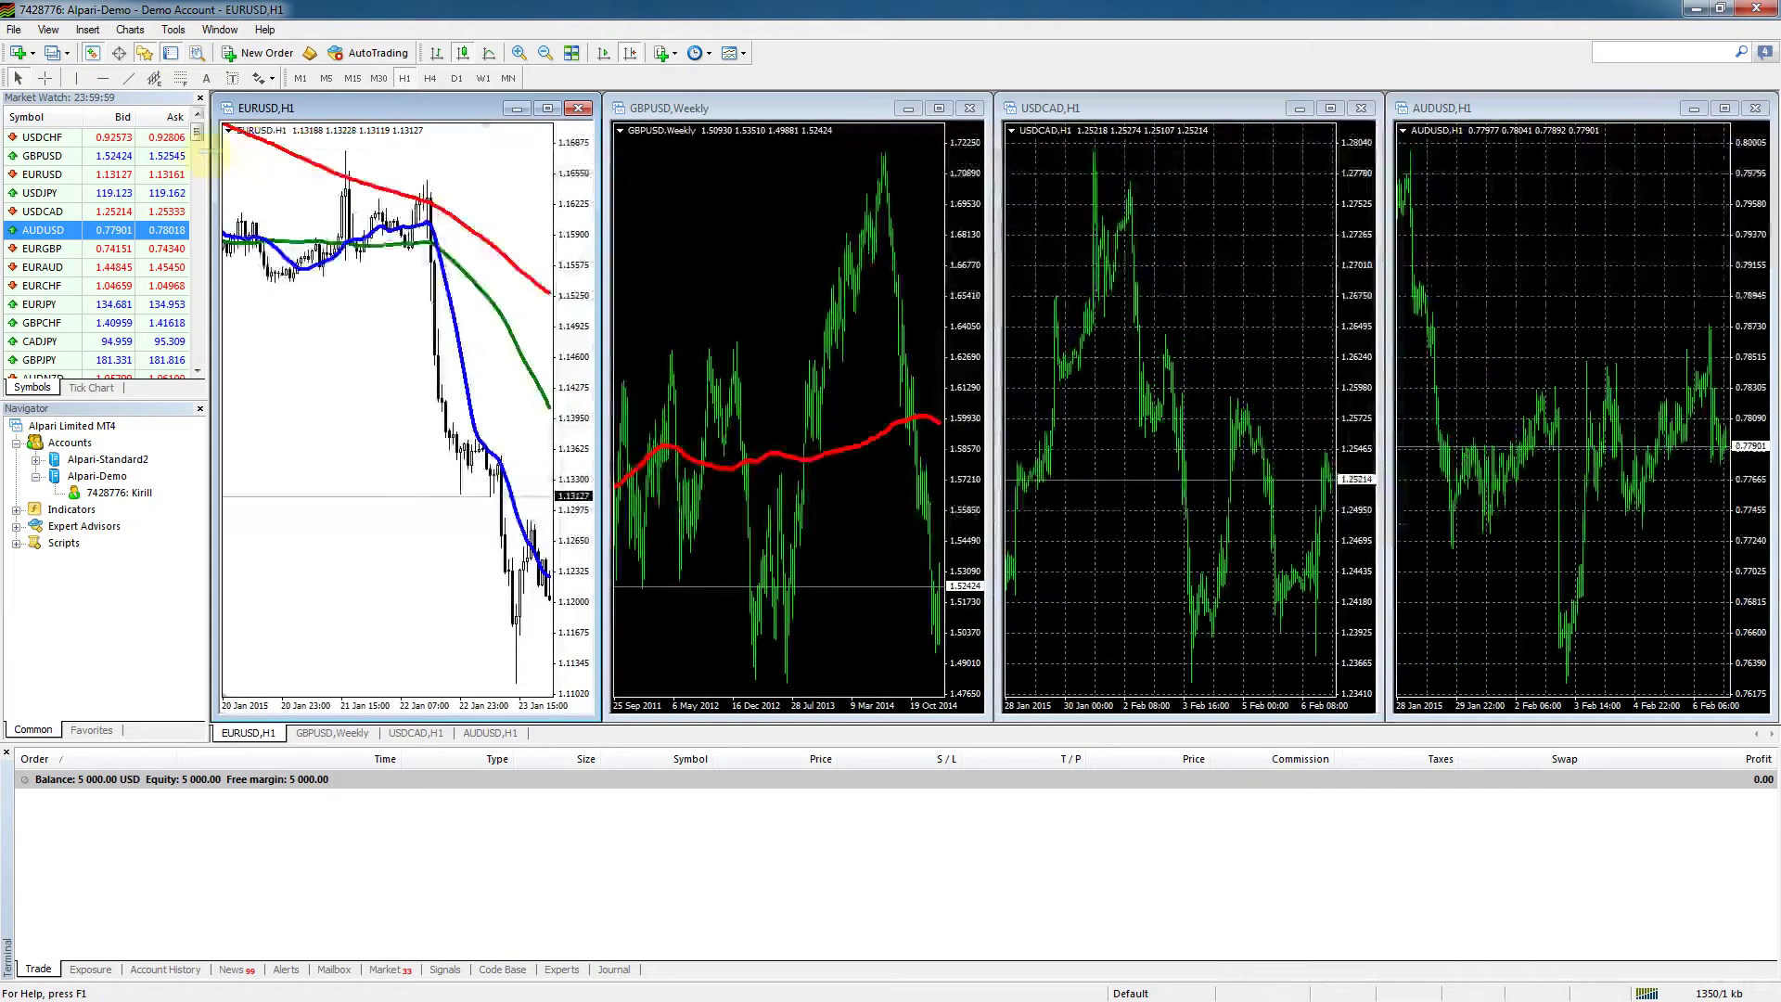
{"action": "left_click", "coordinate": [220, 30]}
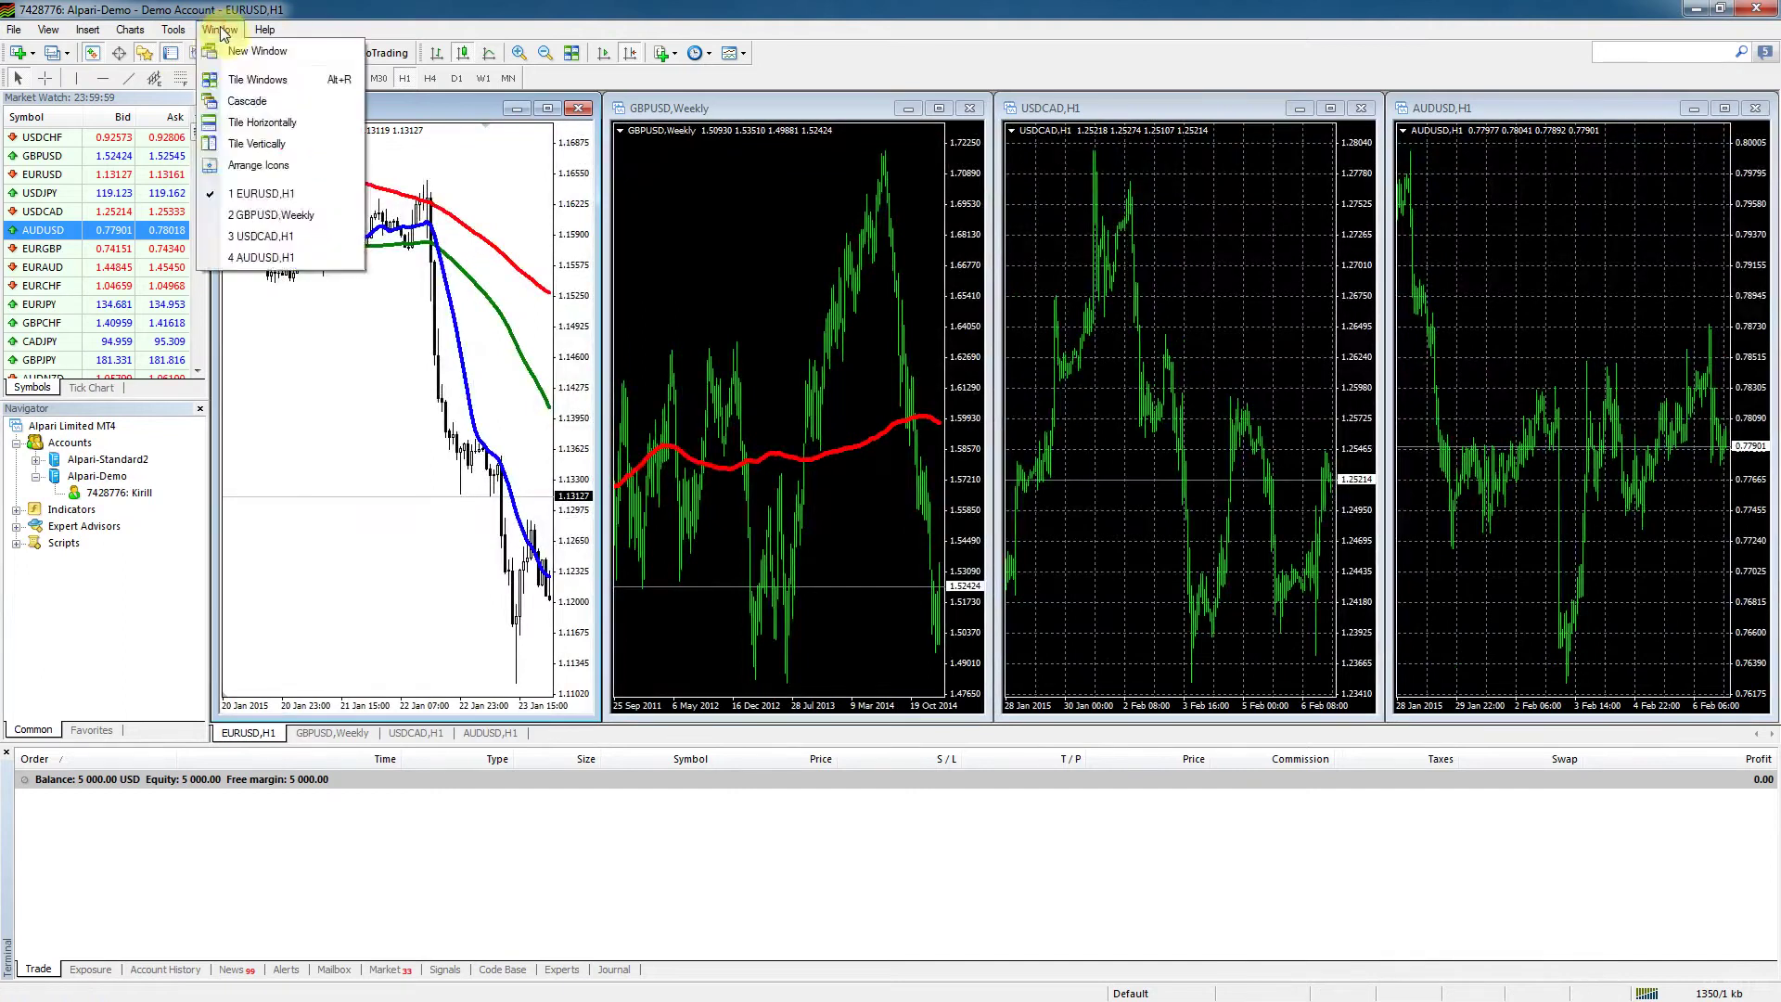
{"action": "mouse_move", "coordinate": [265, 30]}
{"action": "left_click", "coordinate": [306, 52]}
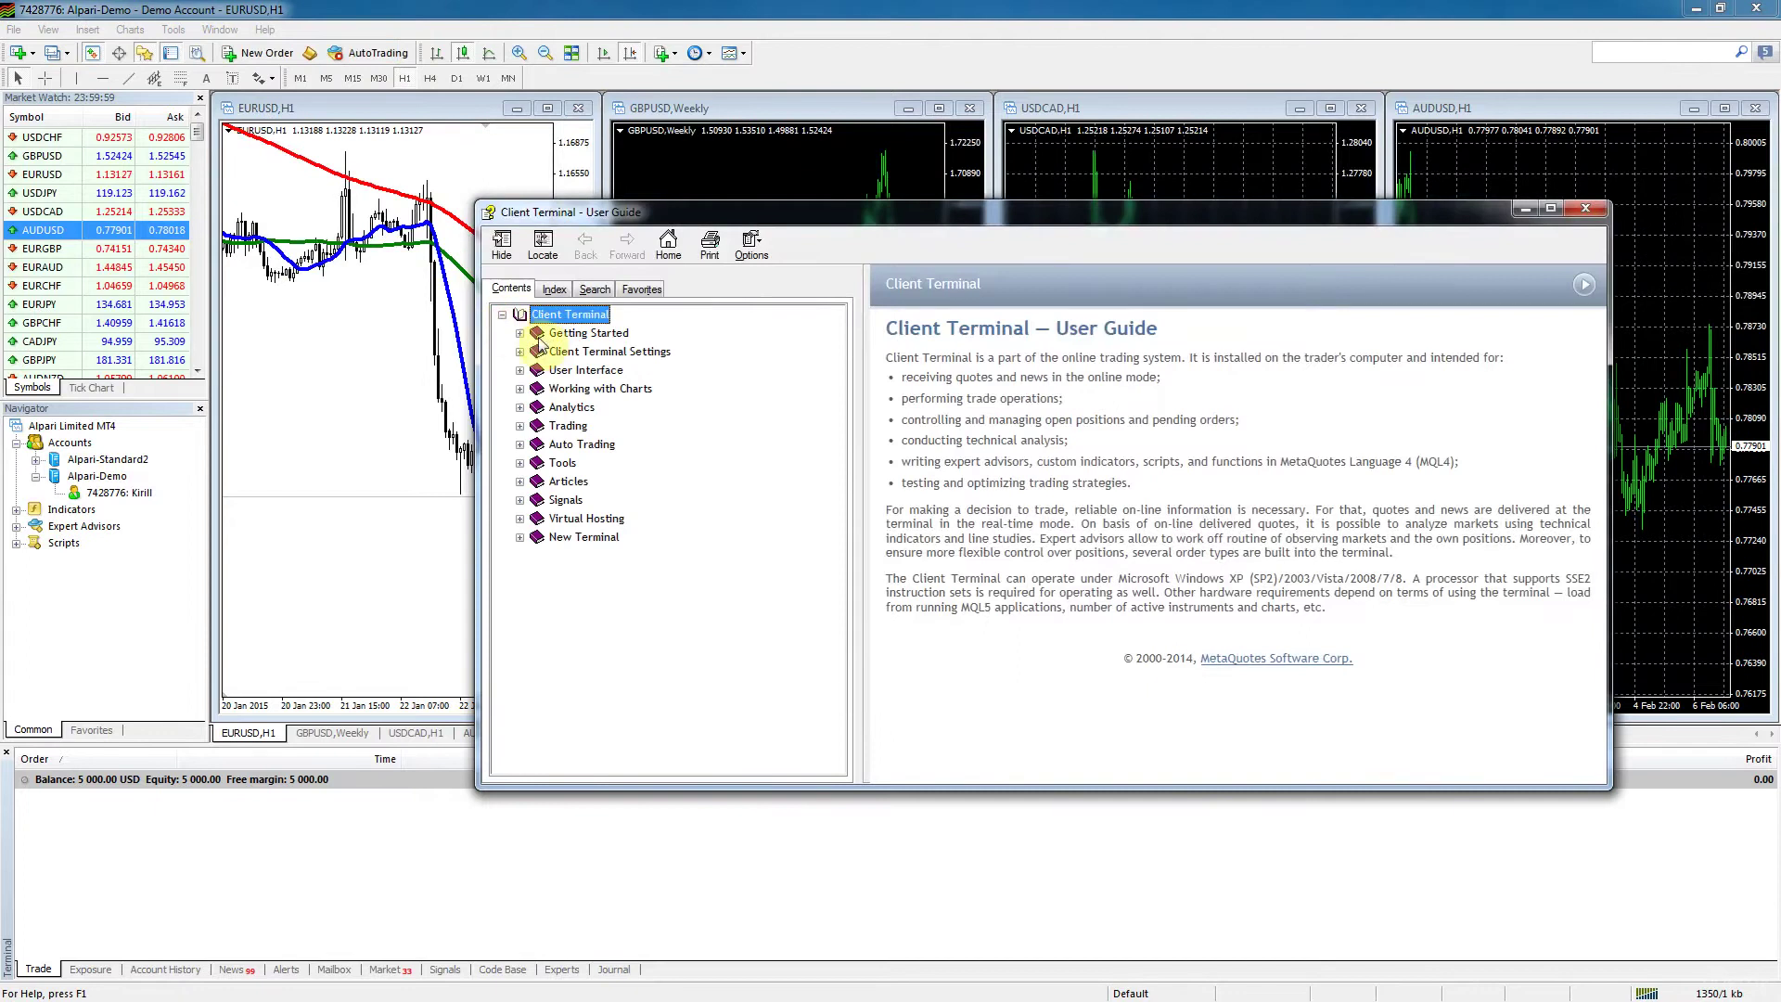
{"action": "left_click", "coordinate": [561, 332]}
{"action": "left_click", "coordinate": [519, 332]}
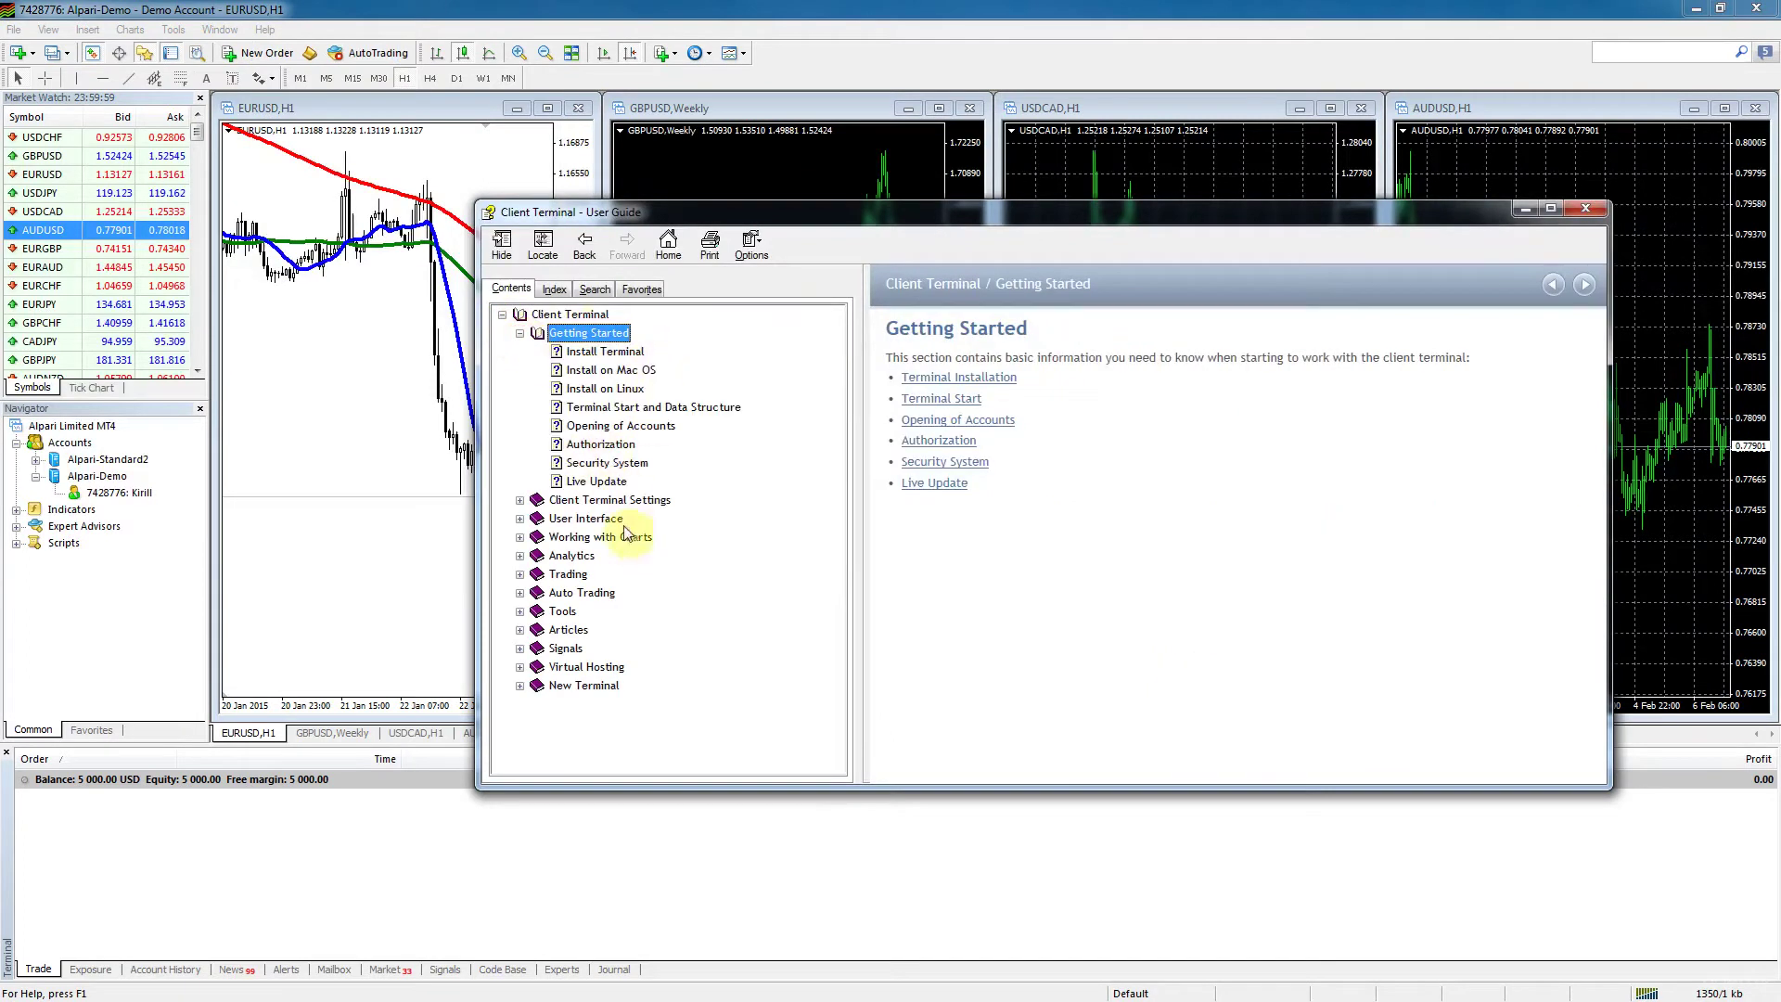
{"action": "left_click", "coordinate": [566, 499]}
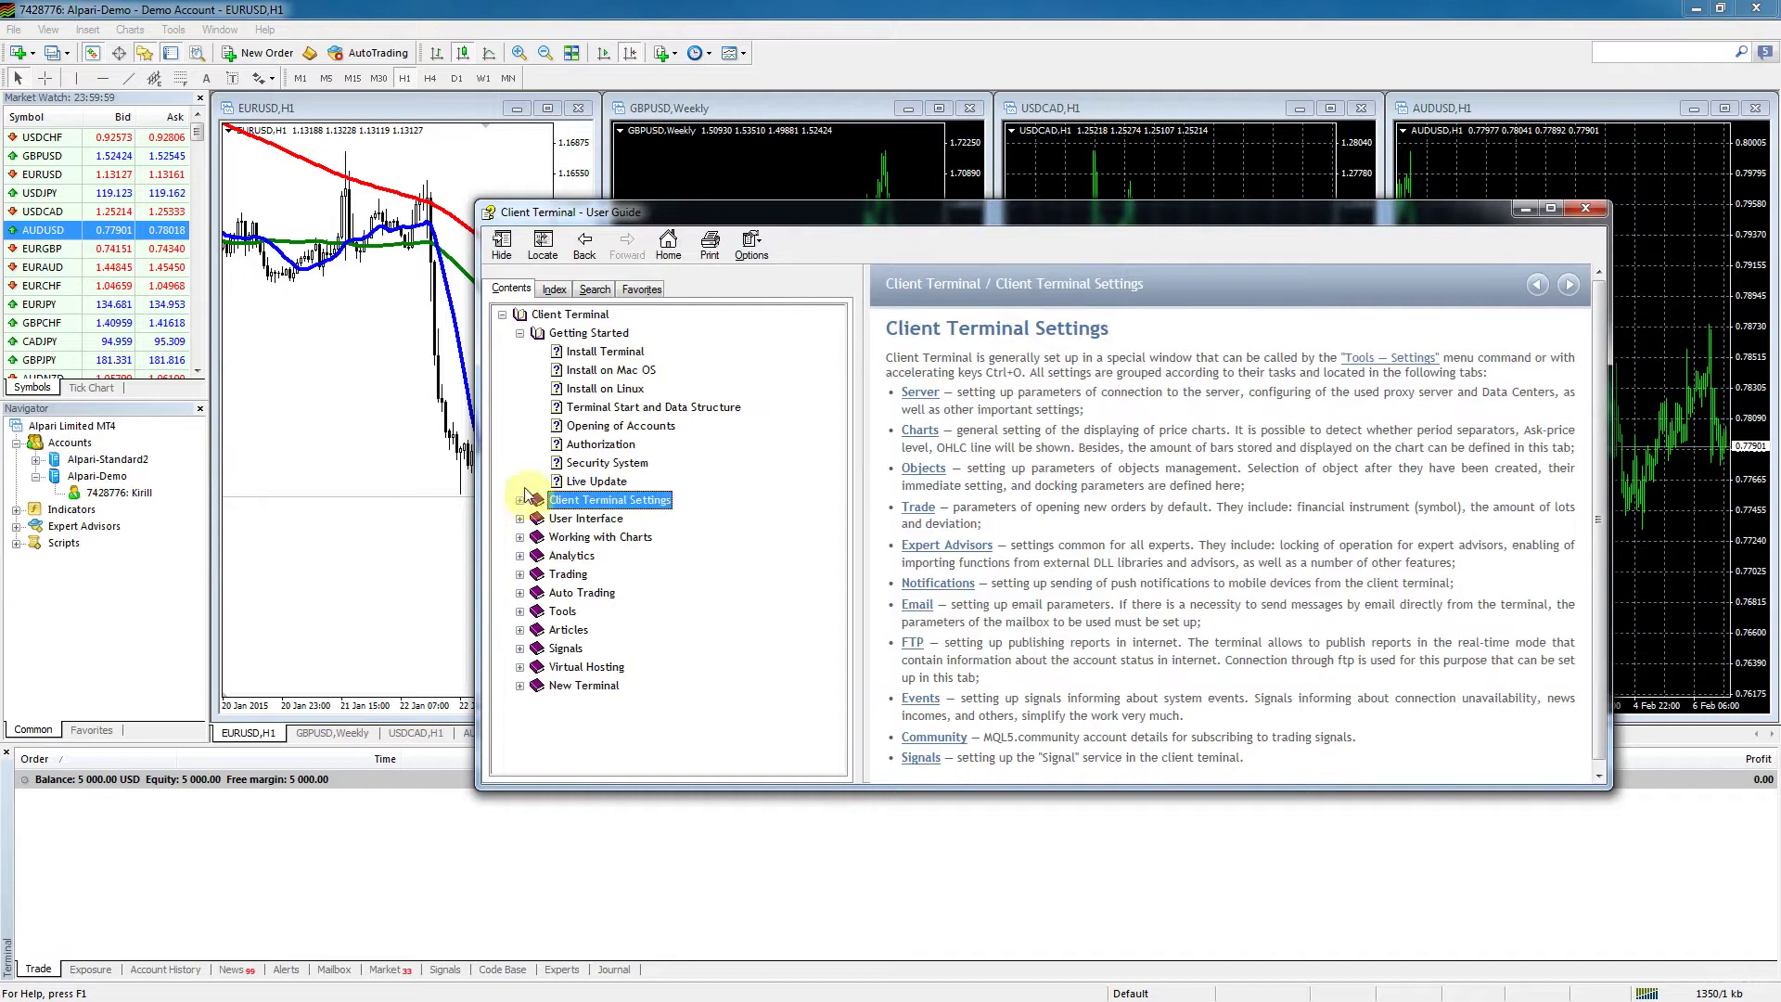
{"action": "left_click_drag", "start_coordinate": [1298, 211], "coordinate": [1193, 159]}
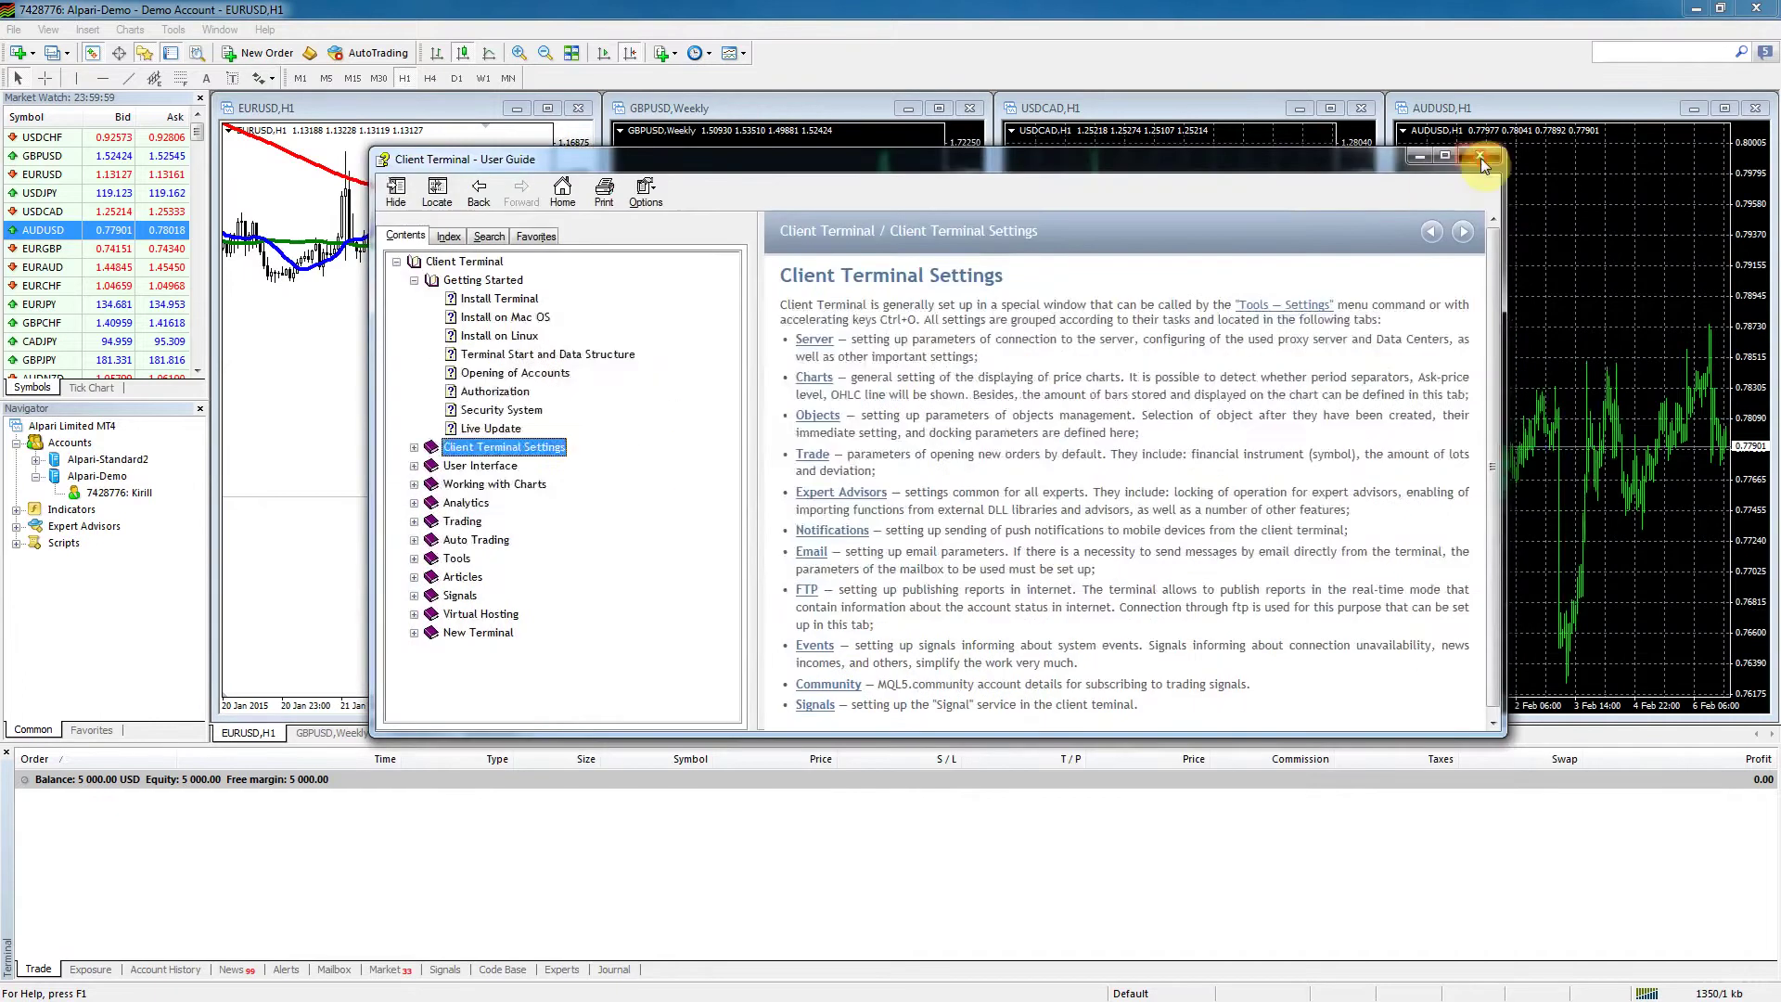
{"action": "left_click", "coordinate": [1480, 158]}
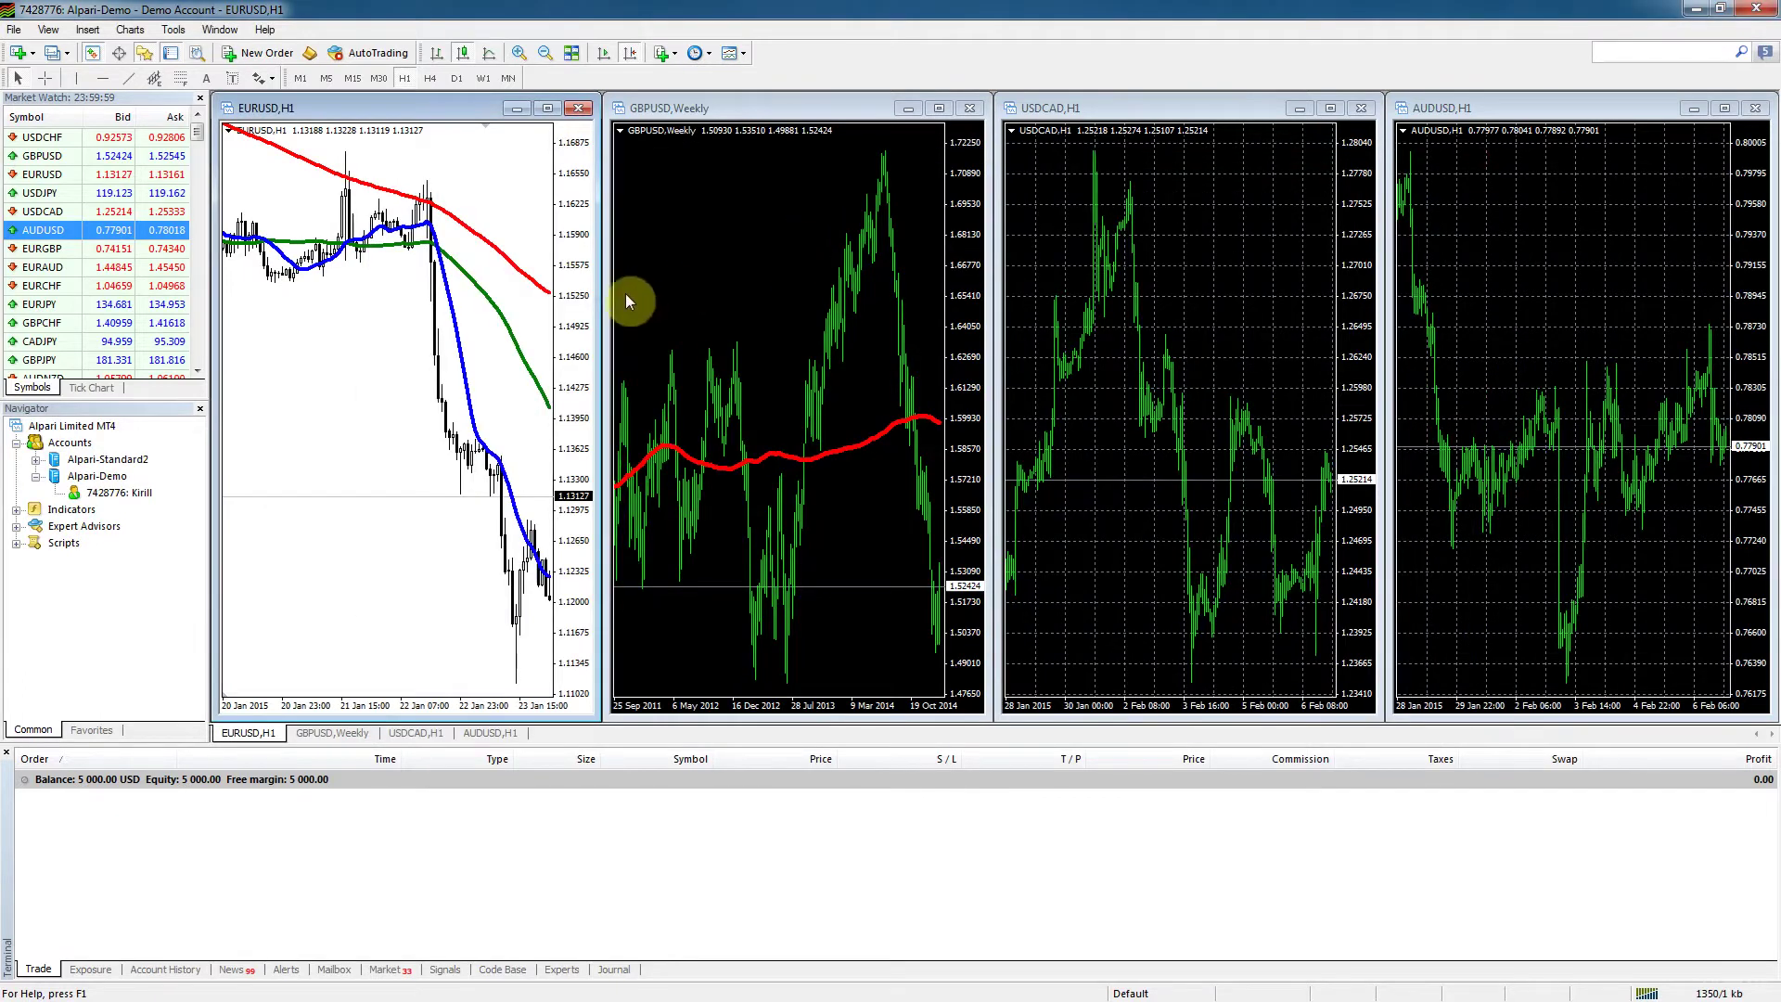